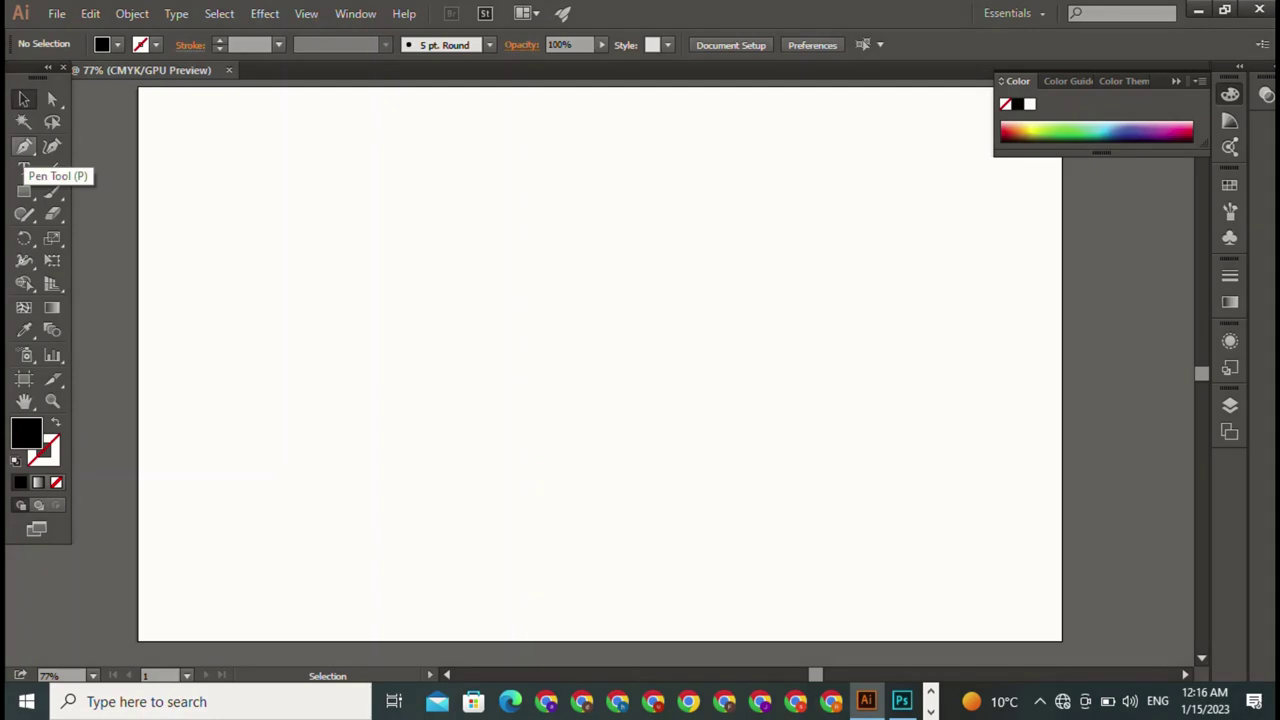
- Trace a rectangle outline with the Pen tool, then undo those points
left_click(24, 146)
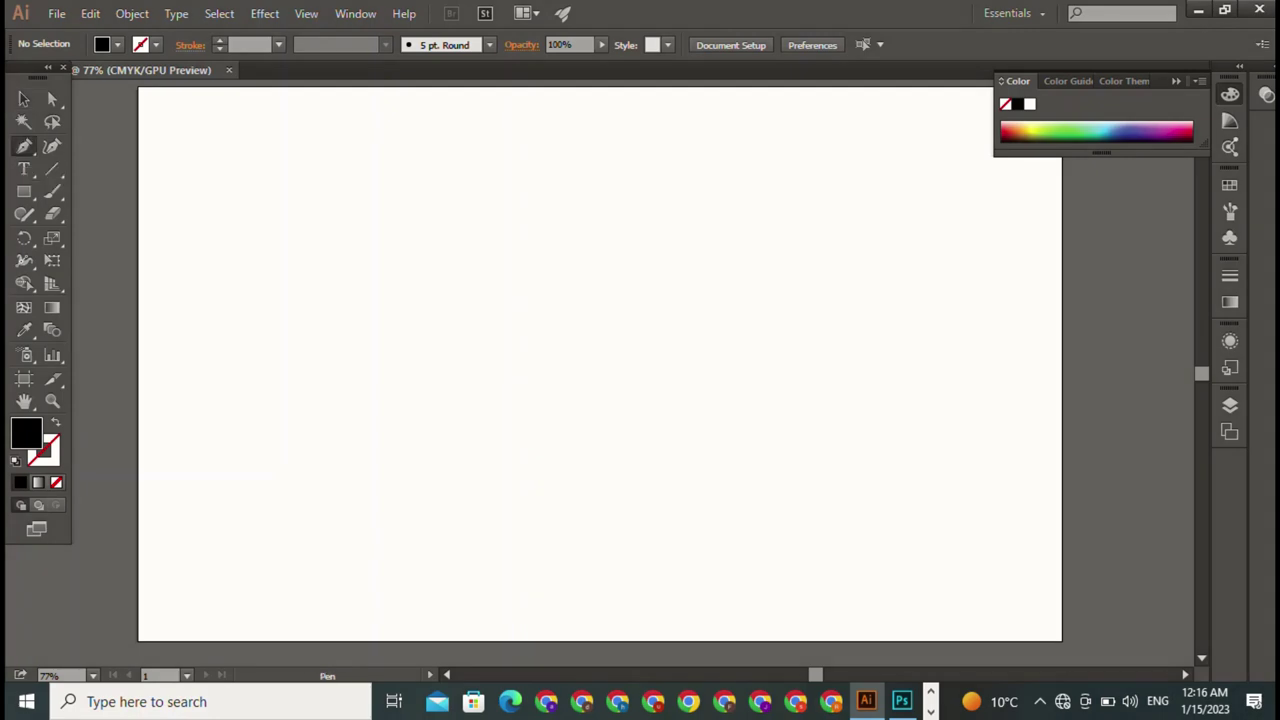
left_click(292, 158)
left_click(292, 249, "shift")
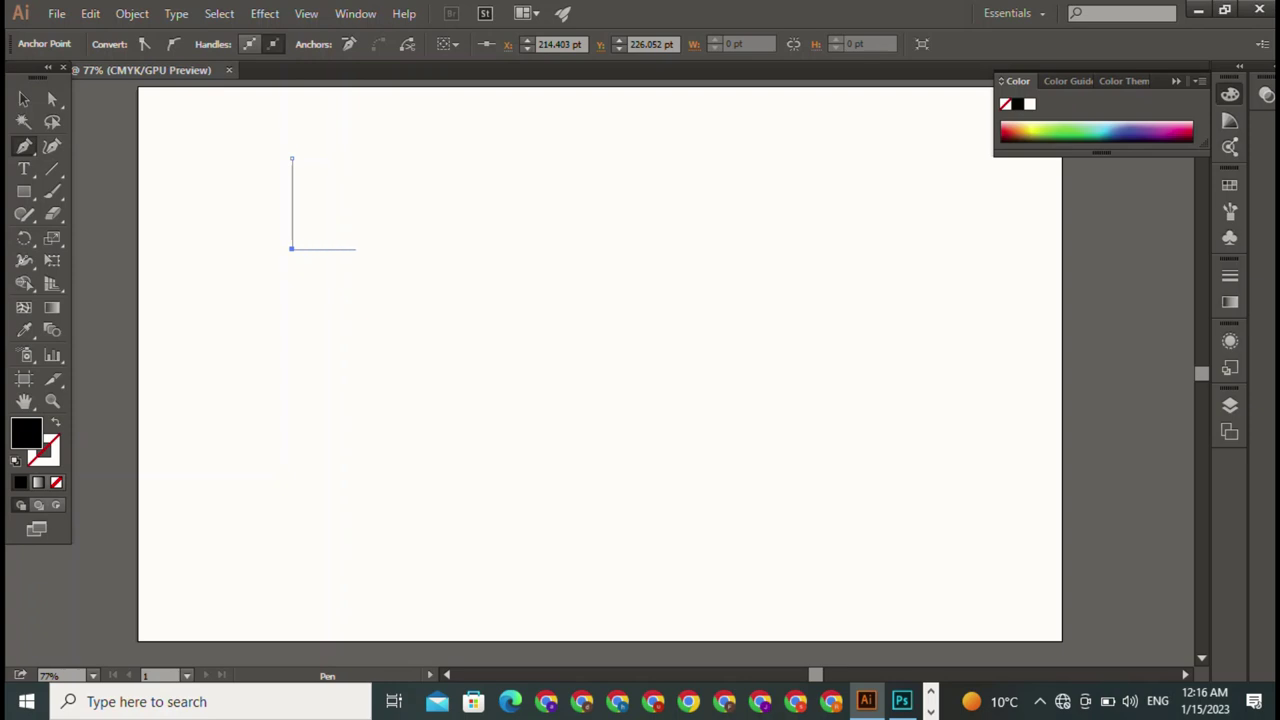
left_click(317, 249)
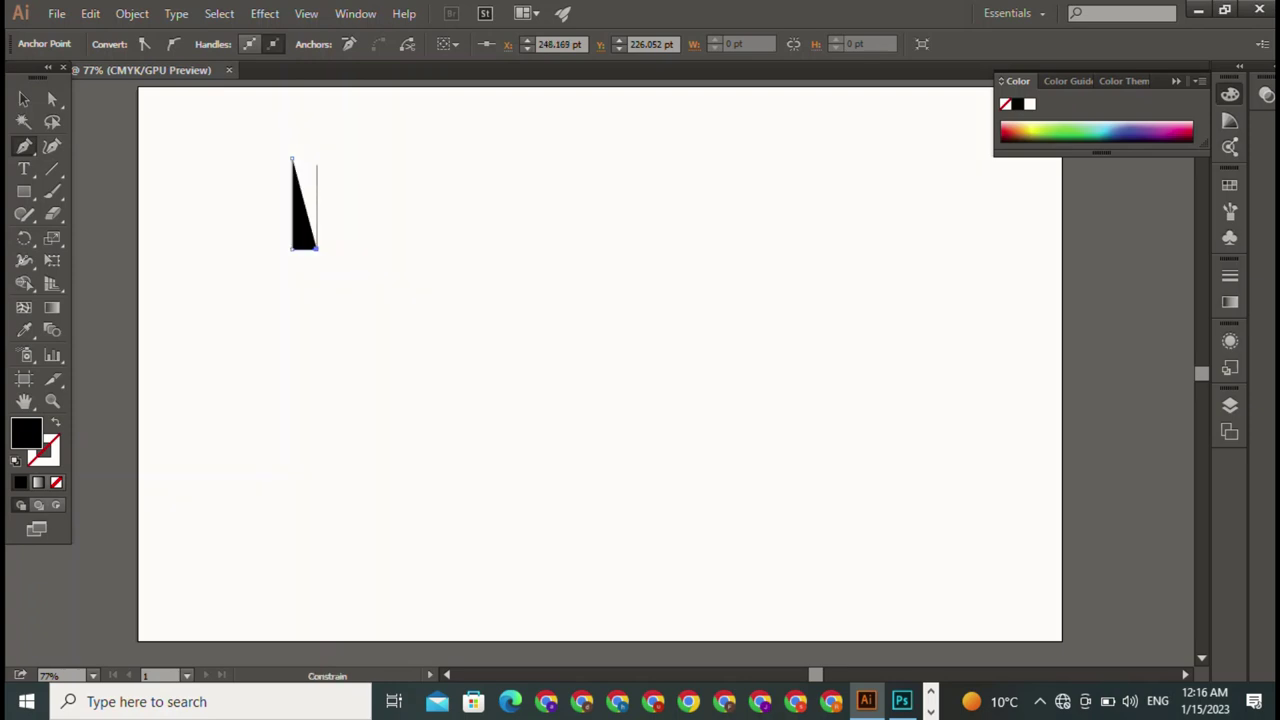
left_click(317, 159)
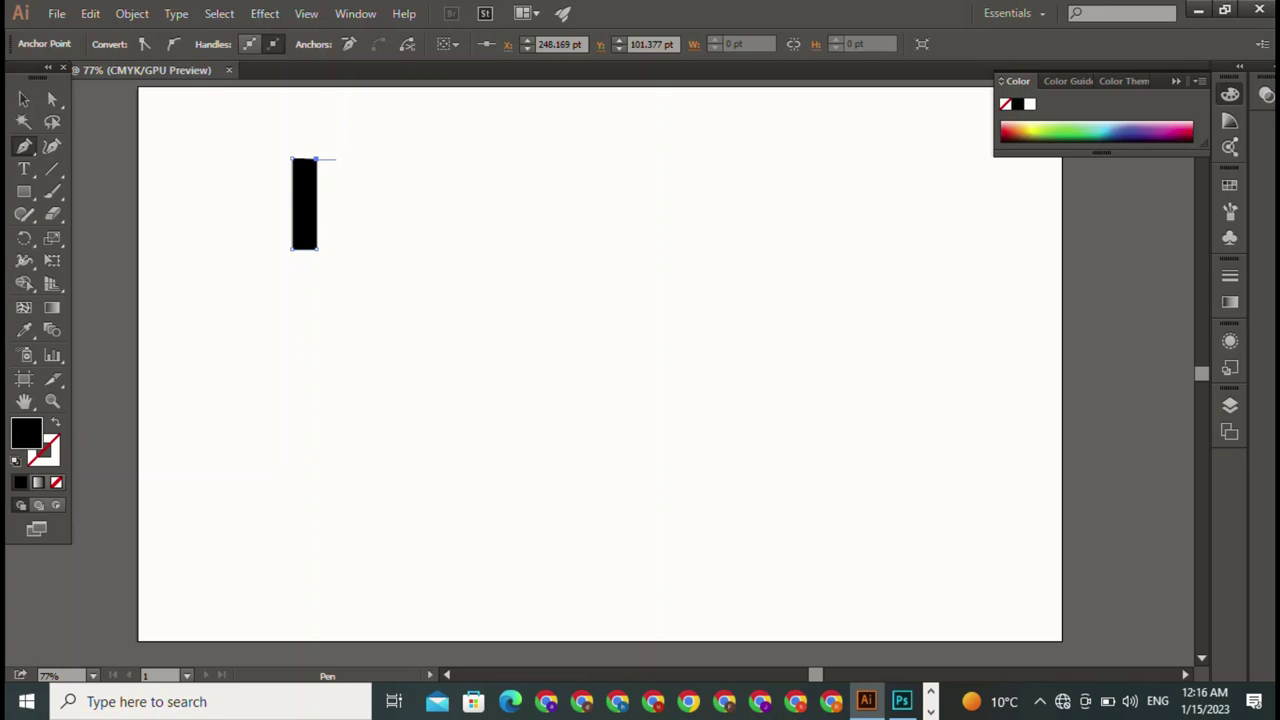
key("ctrl+z")
key("ctrl+z")
key("ctrl+z")
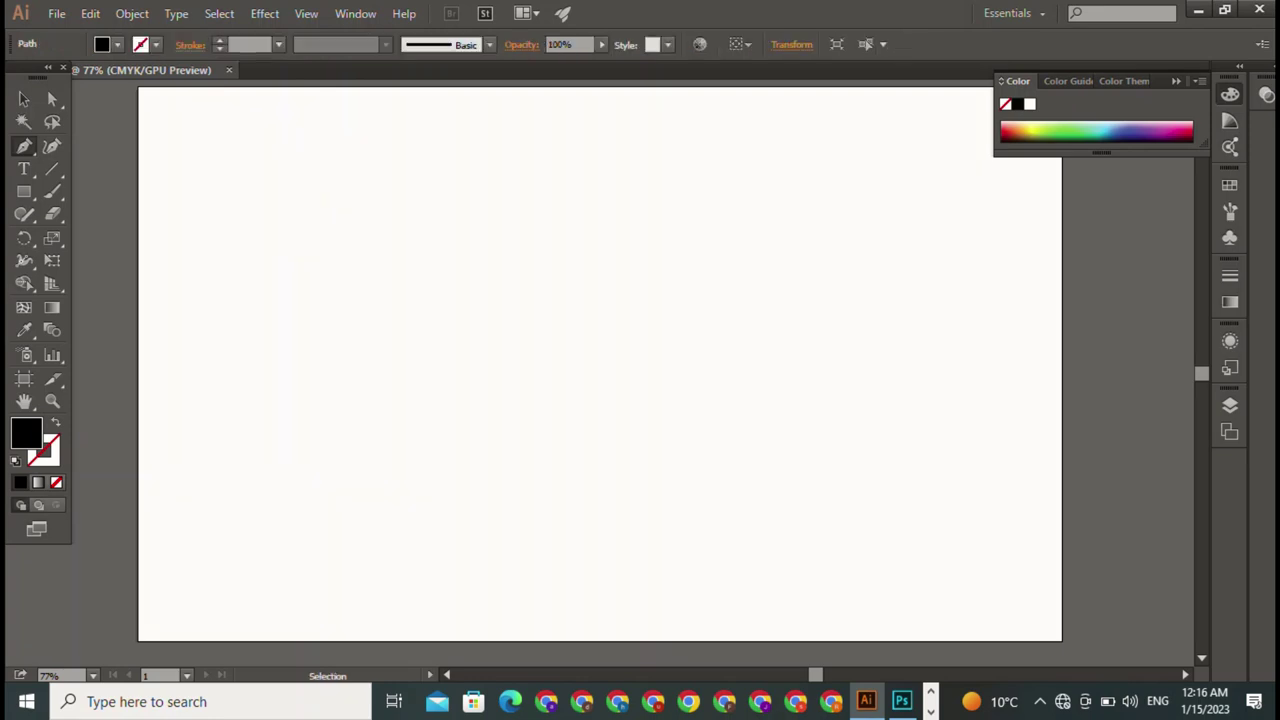
key("ctrl+z")
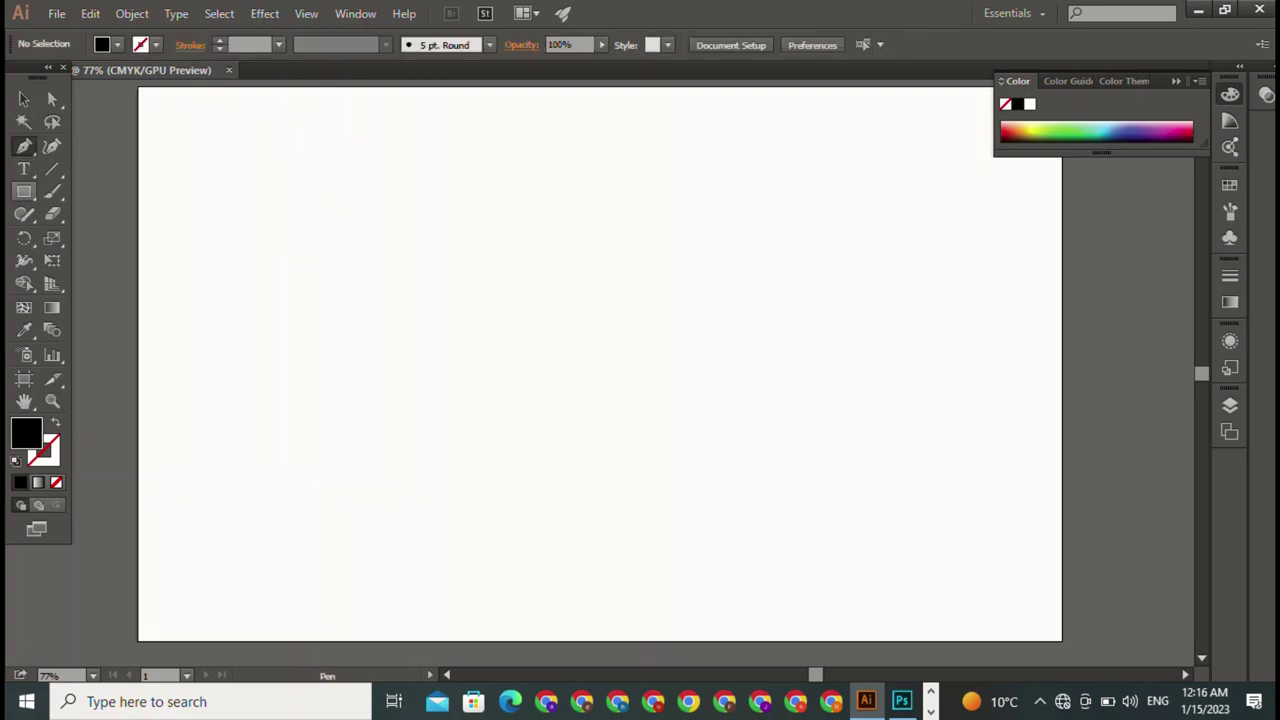
- Draw a tall thin black bar and move it to the artboard centre
key("m")
left_click_drag(296, 128, 312, 225)
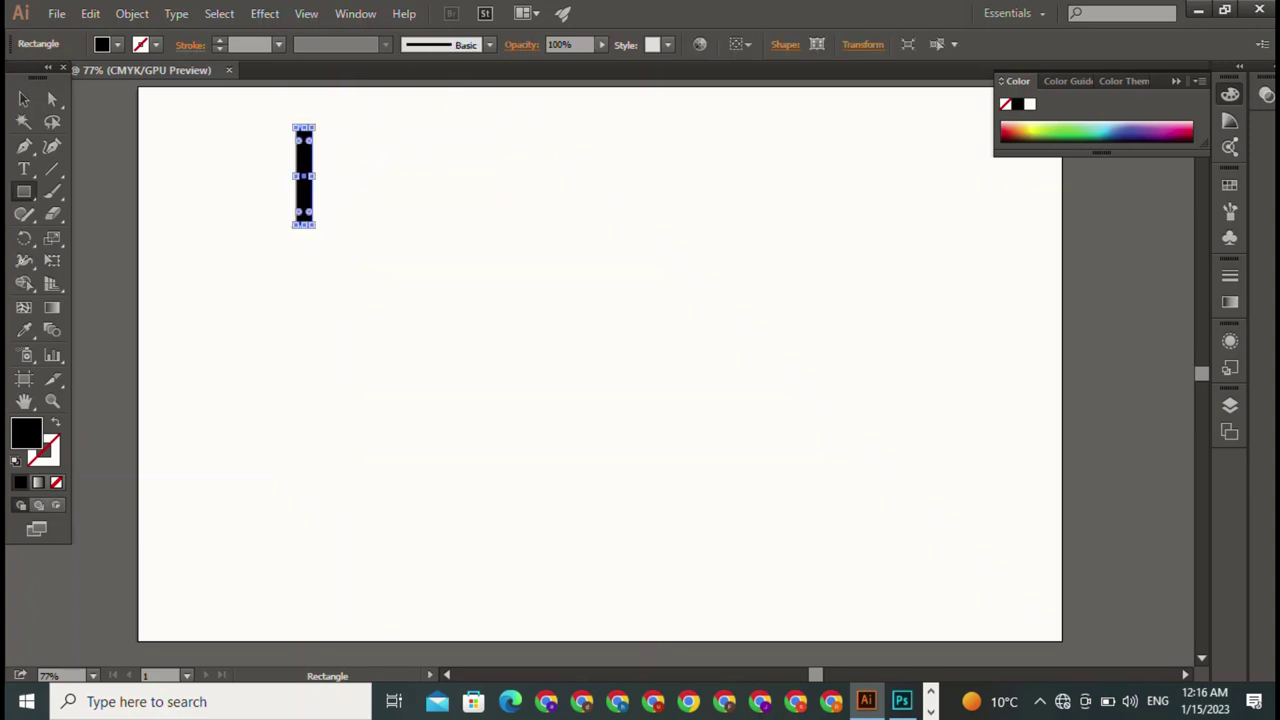
key("v")
key("ctrl+shift+a")
mouse_move(304, 176)
left_mouse_down()
mouse_move(459, 332)
mouse_move(504, 334)
left_mouse_up()
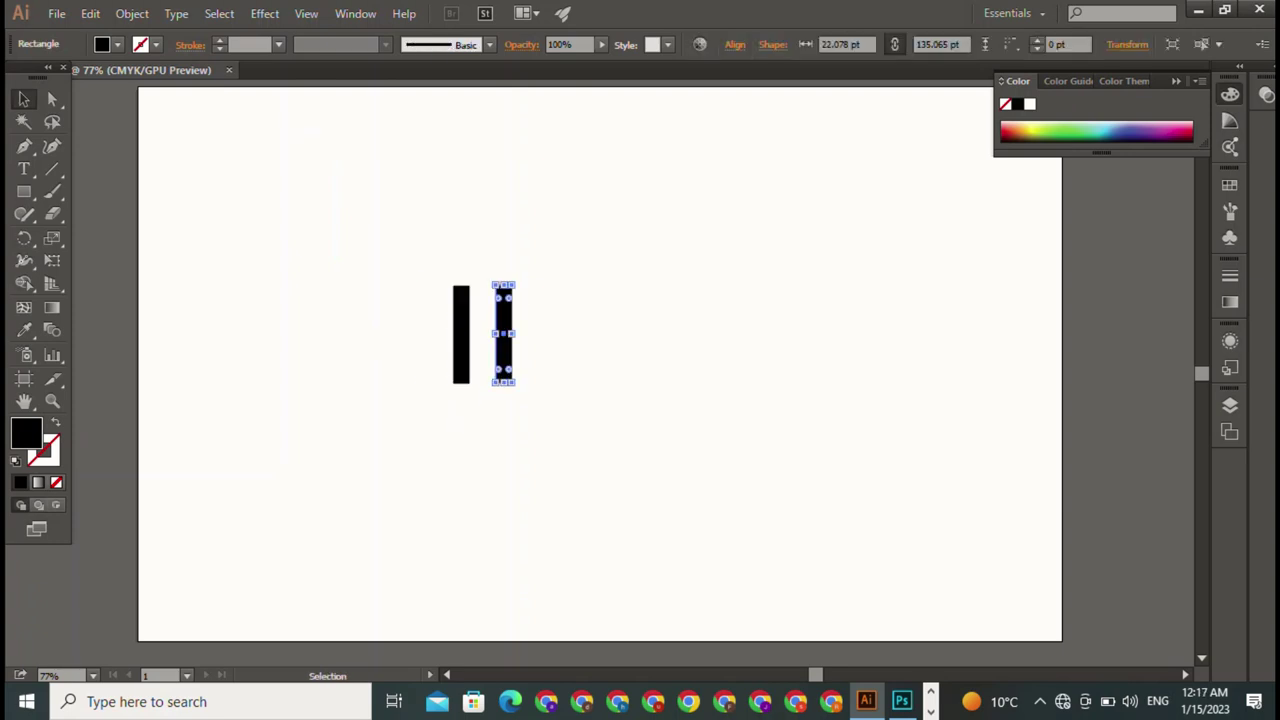
- Duplicate the bar beside itself and raise the copy's top edge to make it taller
key("ctrl+shift+a")
key("ctrl+a")
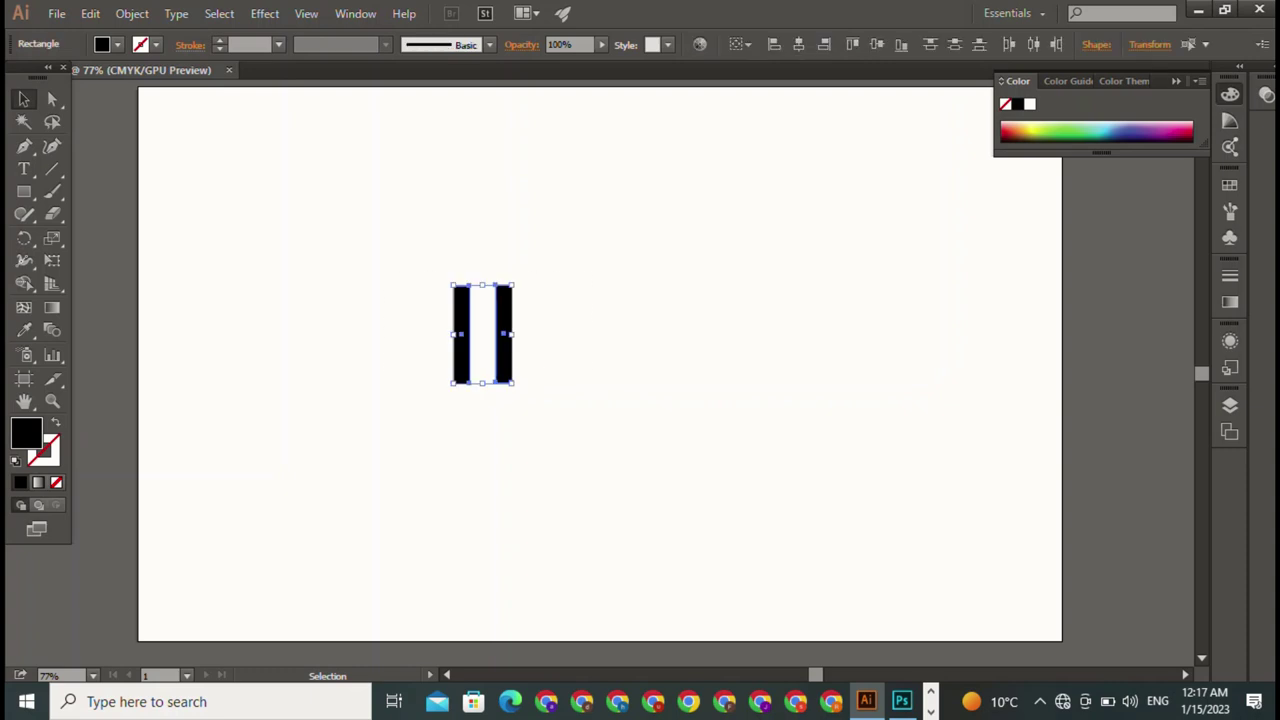
key("ctrl+shift+a")
left_click(503, 334)
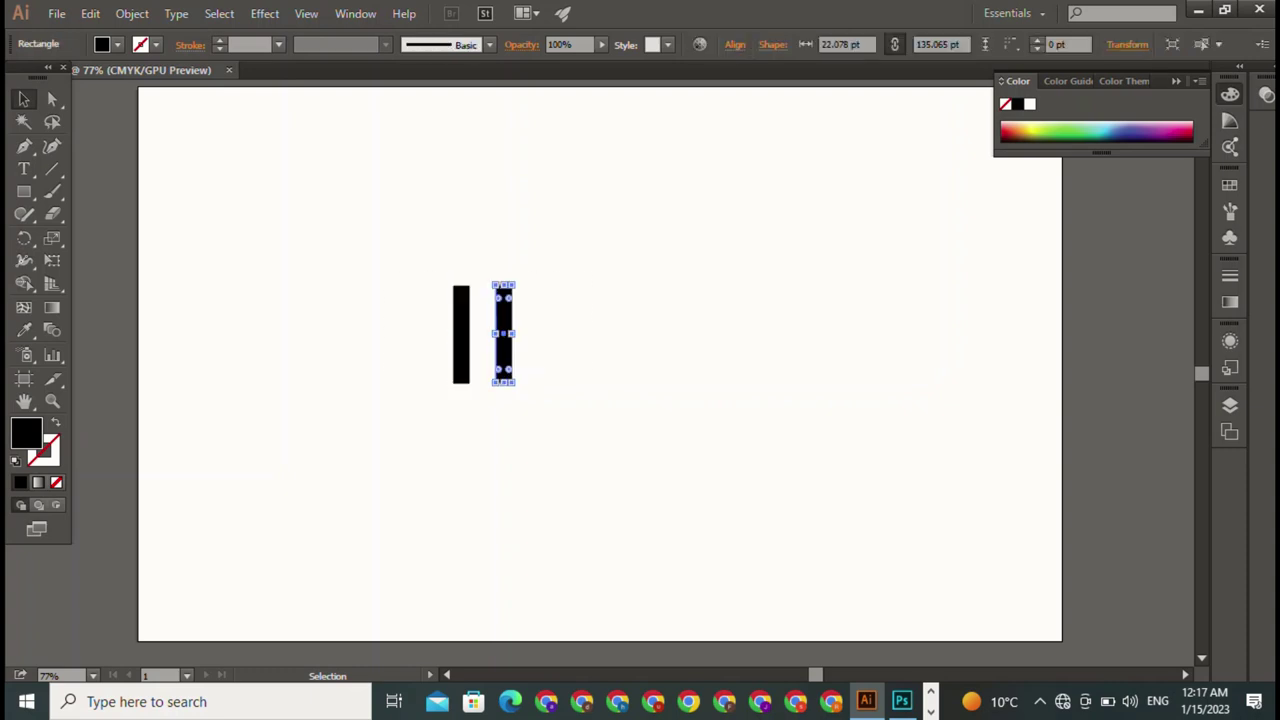
key("ctrl+shift+b")
left_click_drag(503, 285, 503, 272)
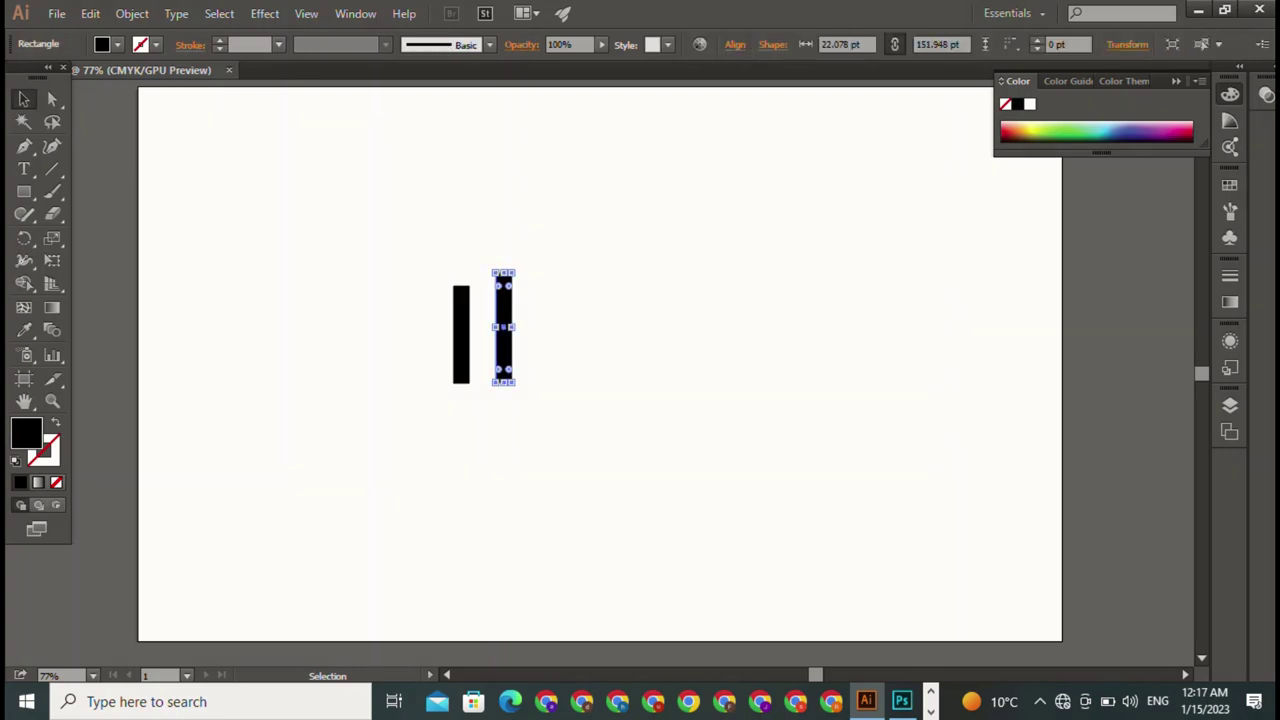
key("ctrl+shift+a")
left_click(460, 334)
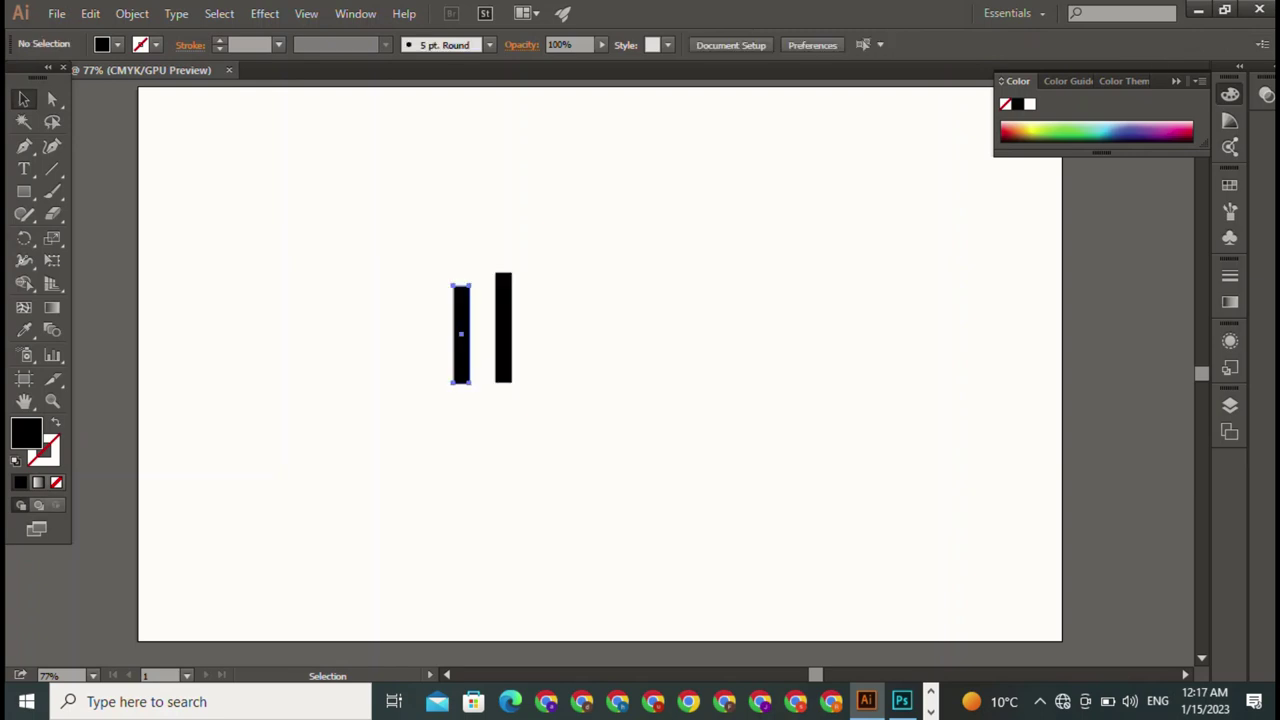
left_click(460, 334)
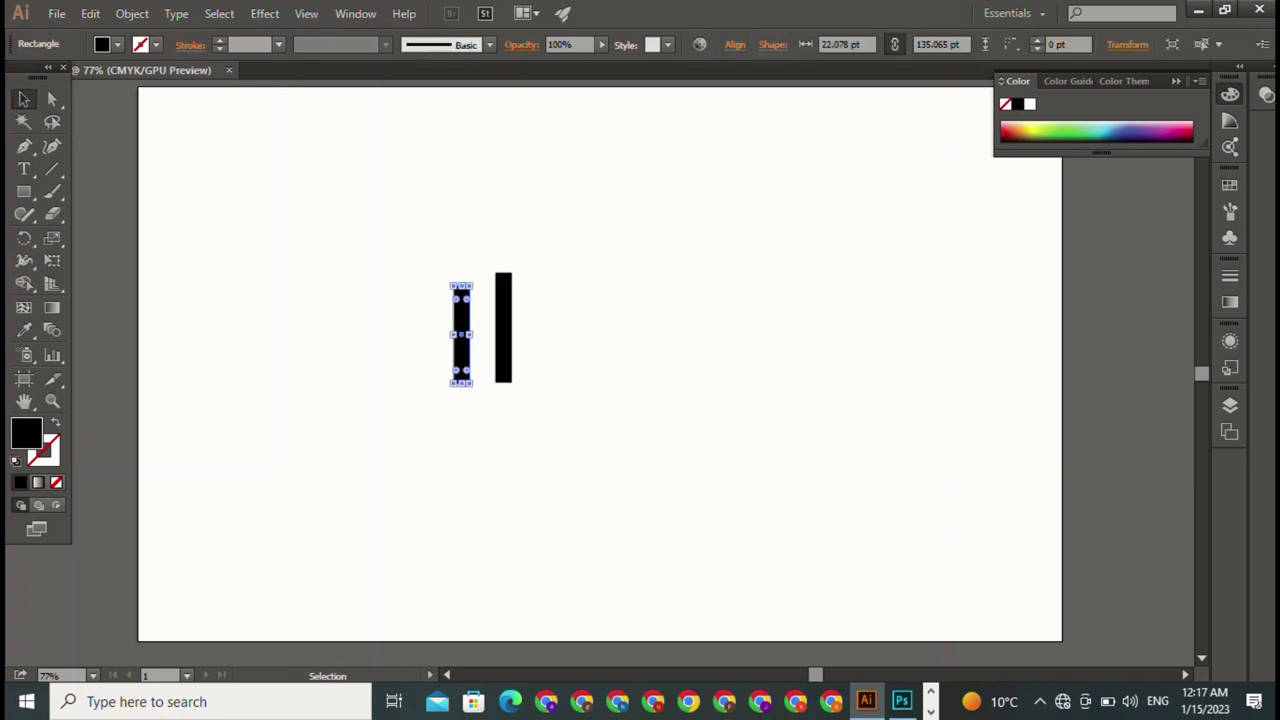
- Copy the left bar to the right side and select all three bars
left_click_drag(460, 334, 533, 334)
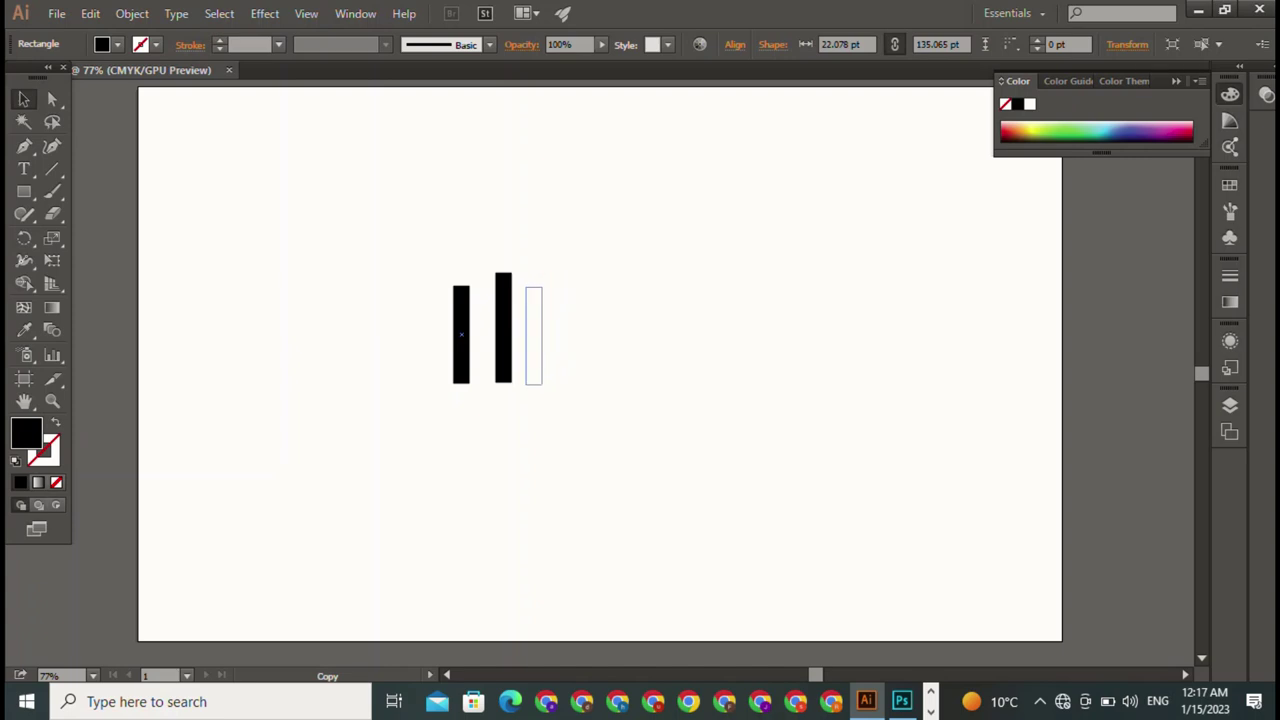
left_click_drag(400, 254, 556, 394)
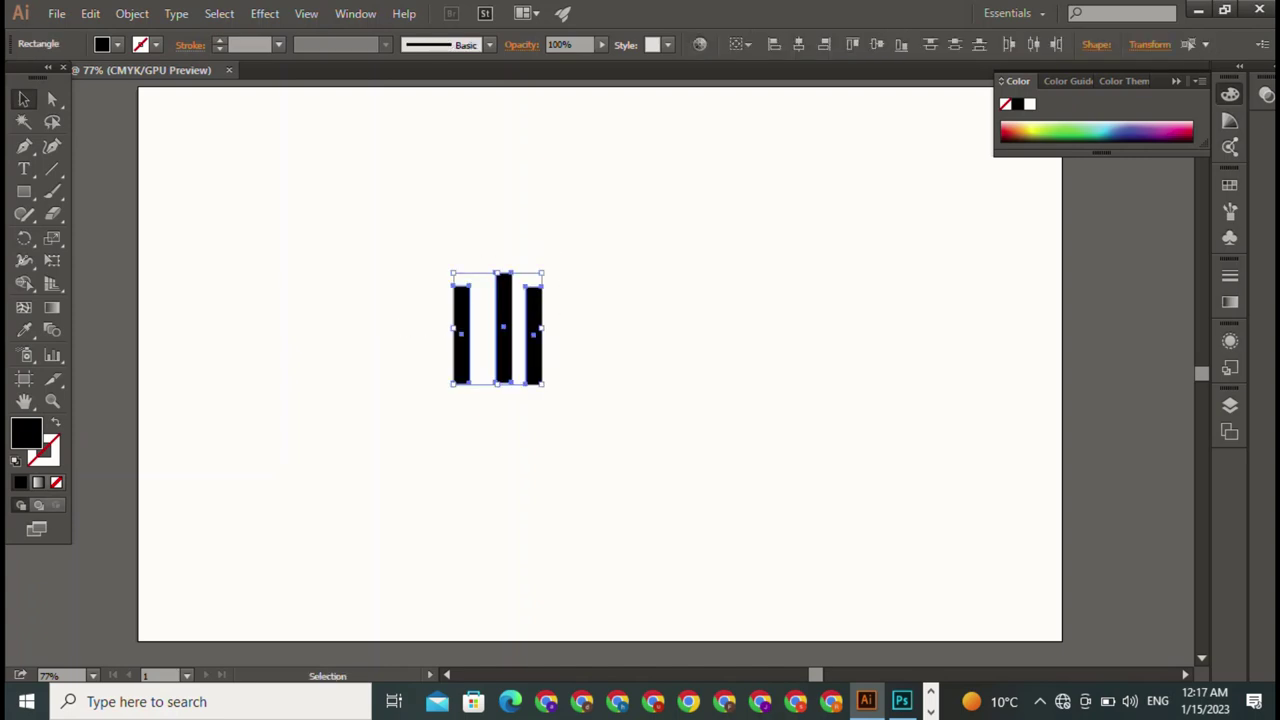
left_click(774, 44)
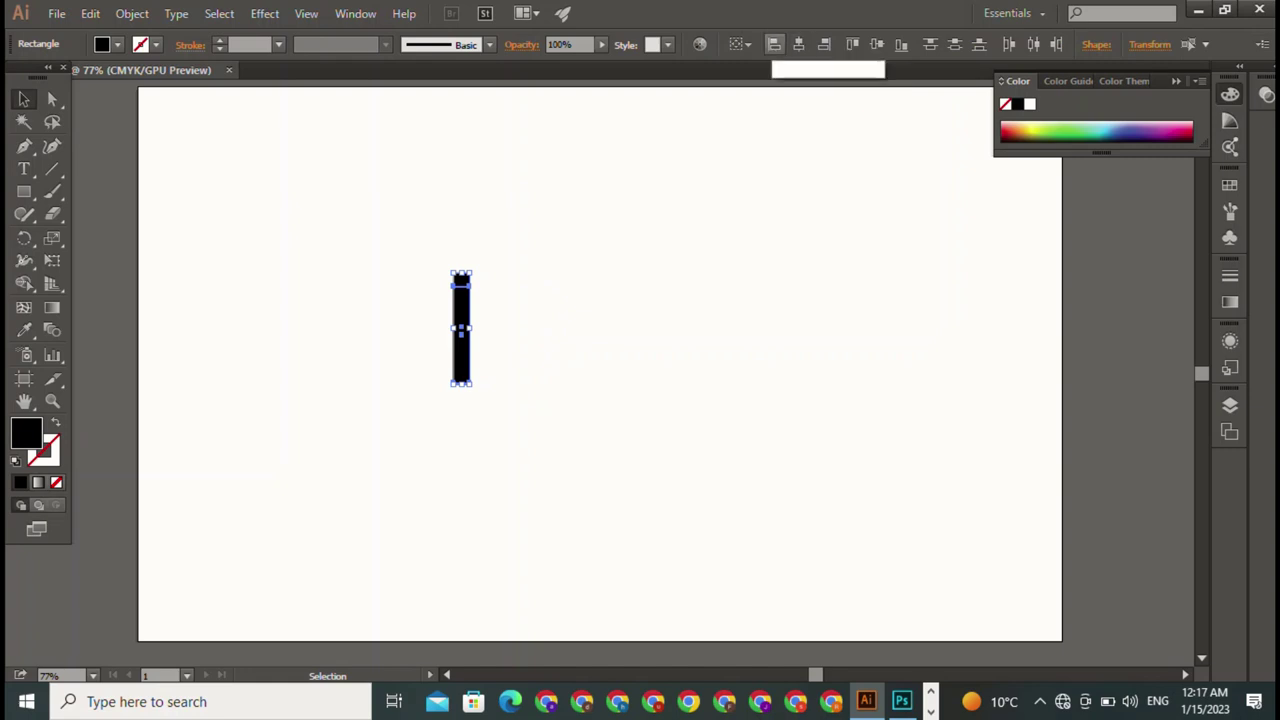
key("ctrl+z")
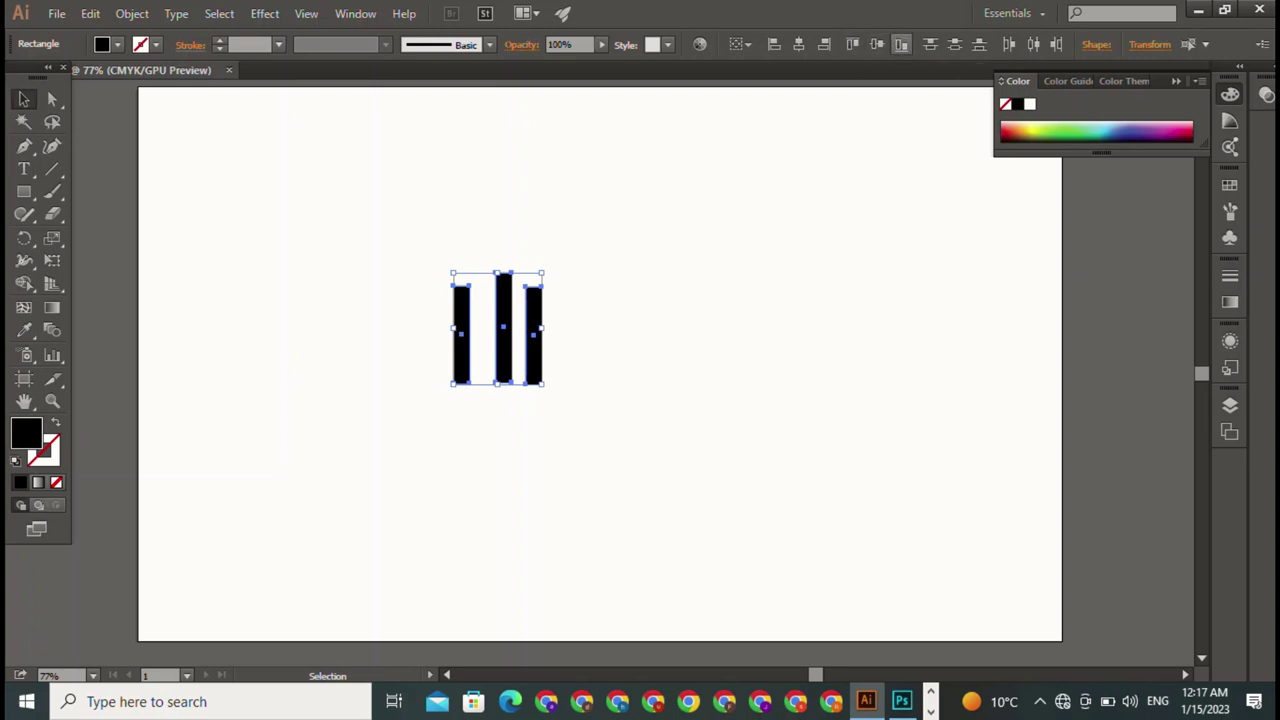
- Try the align and distribute options, finishing with the bars bottom-aligned
left_click(877, 44)
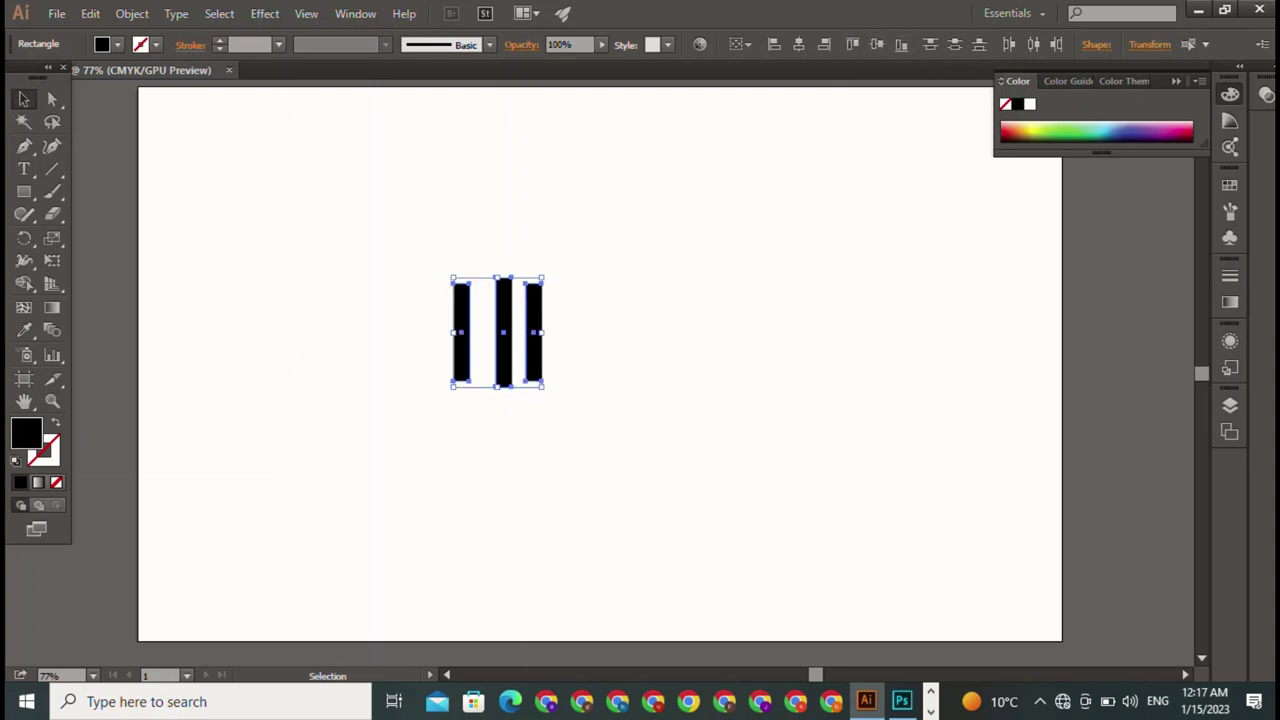
left_click(901, 44)
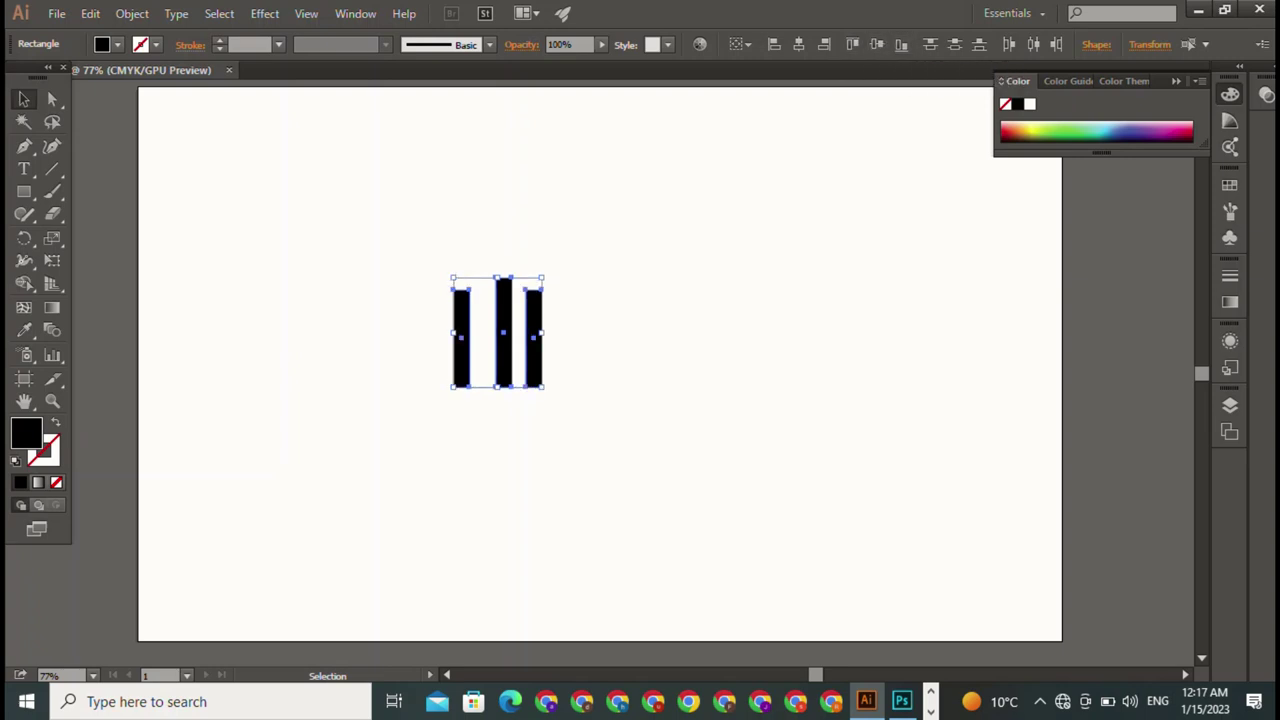
left_click(930, 44)
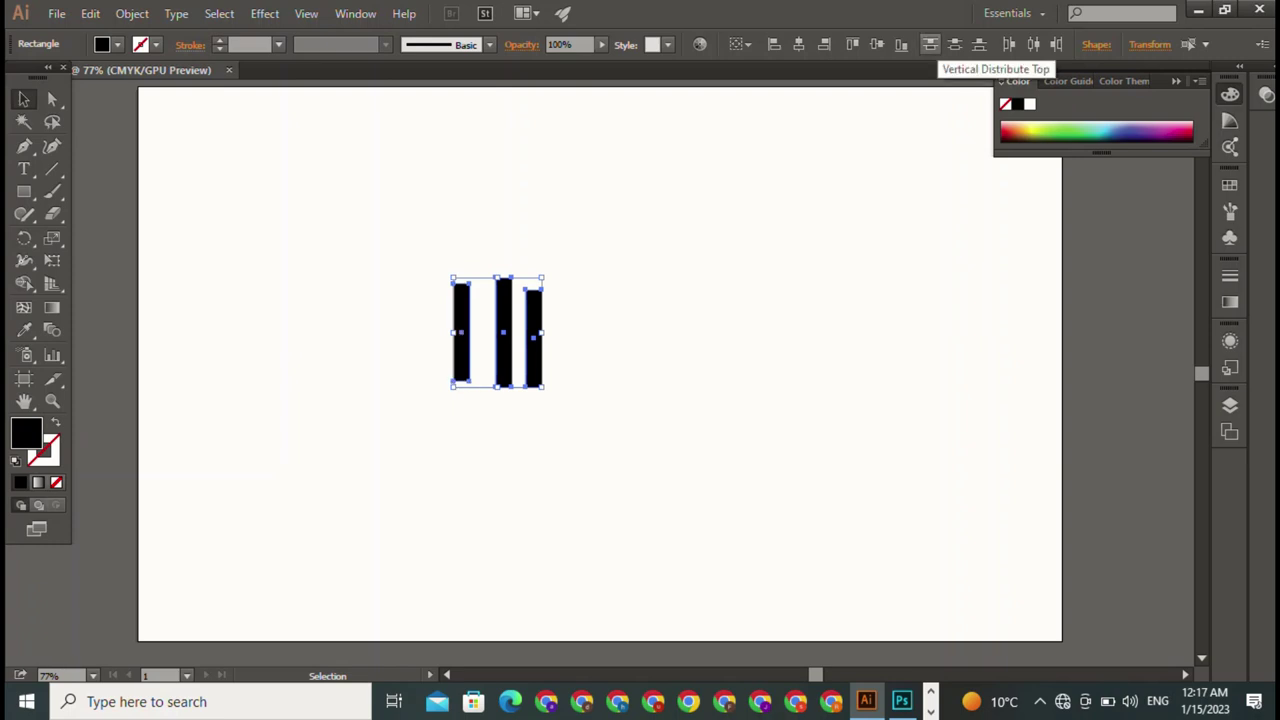
left_click(954, 44)
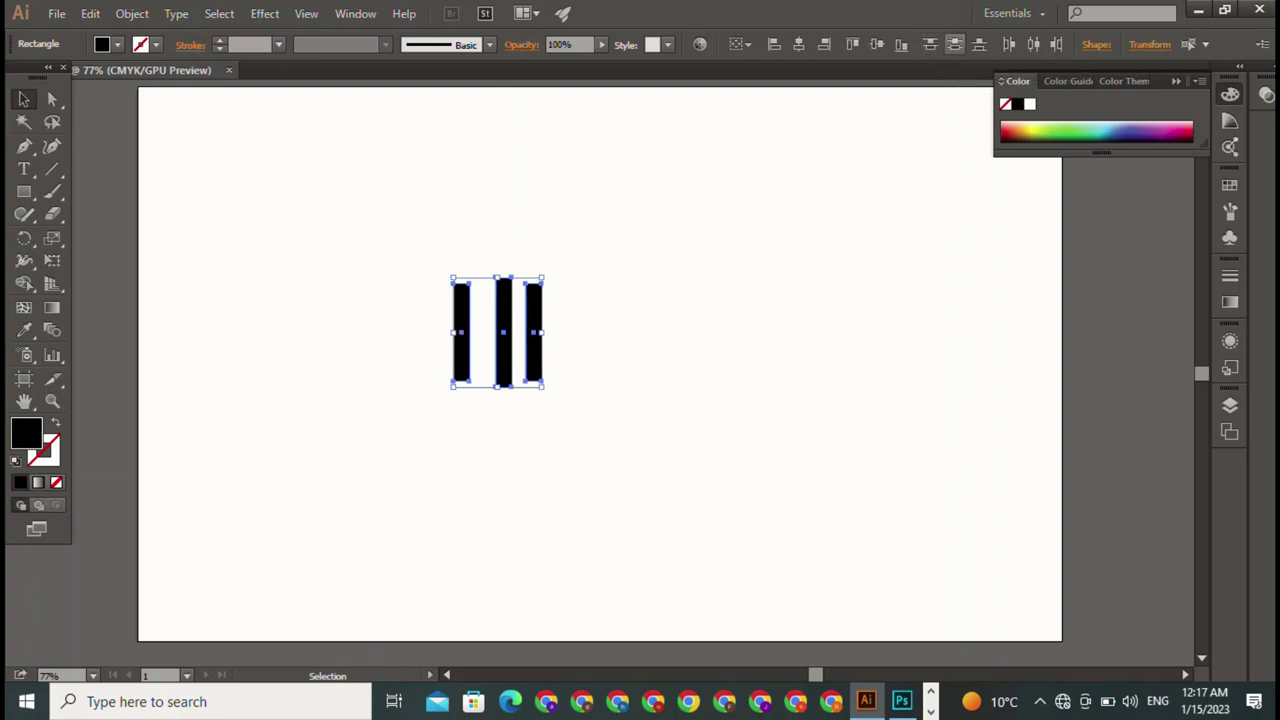
left_click(979, 44)
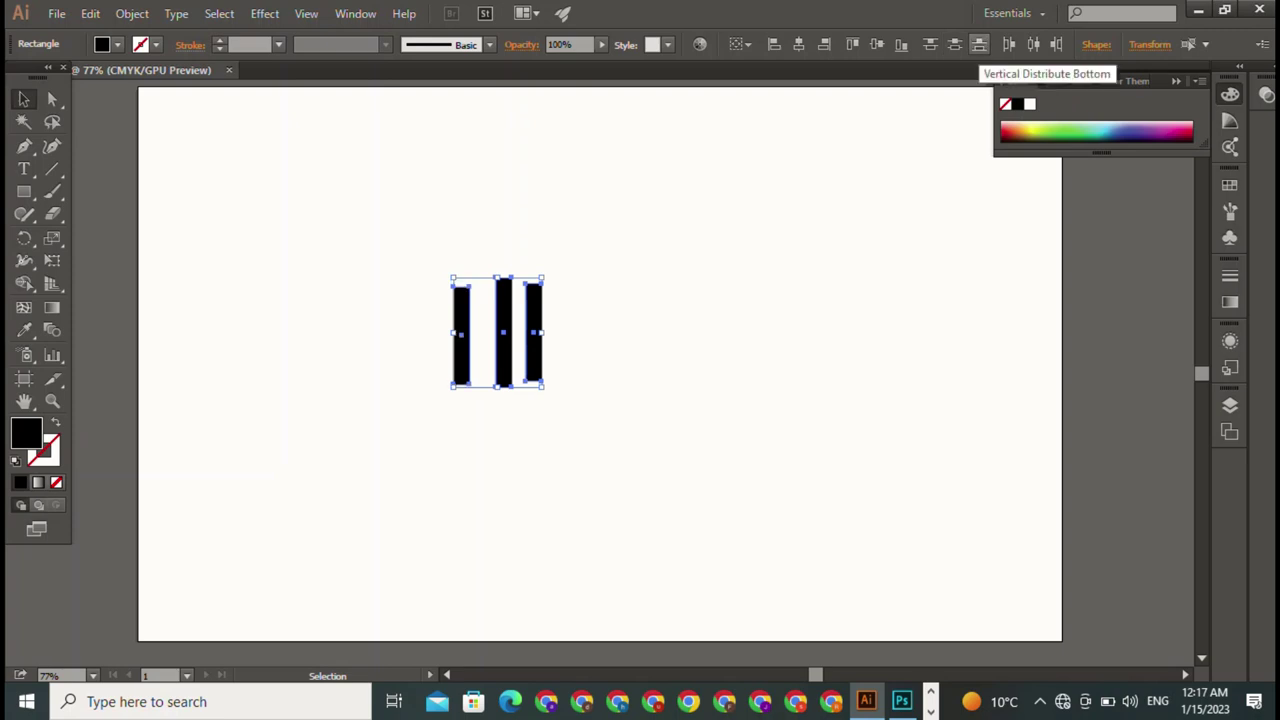
left_click(1009, 44)
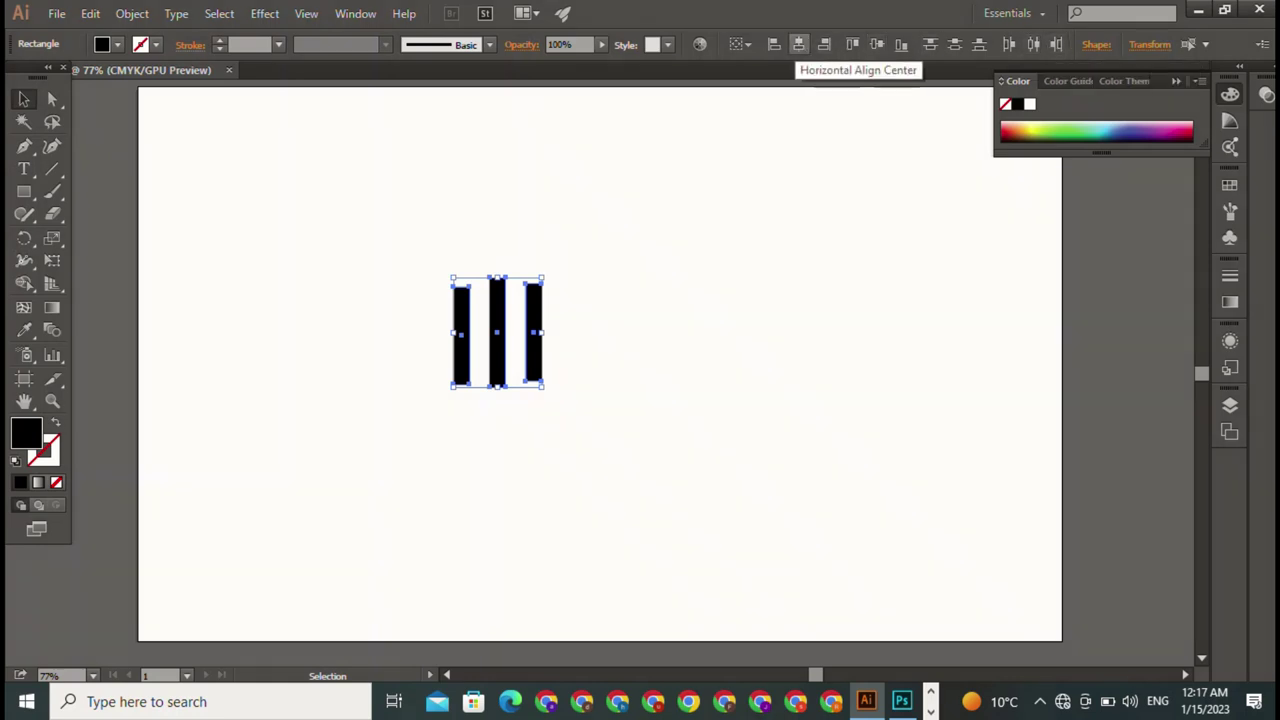
left_click(852, 44)
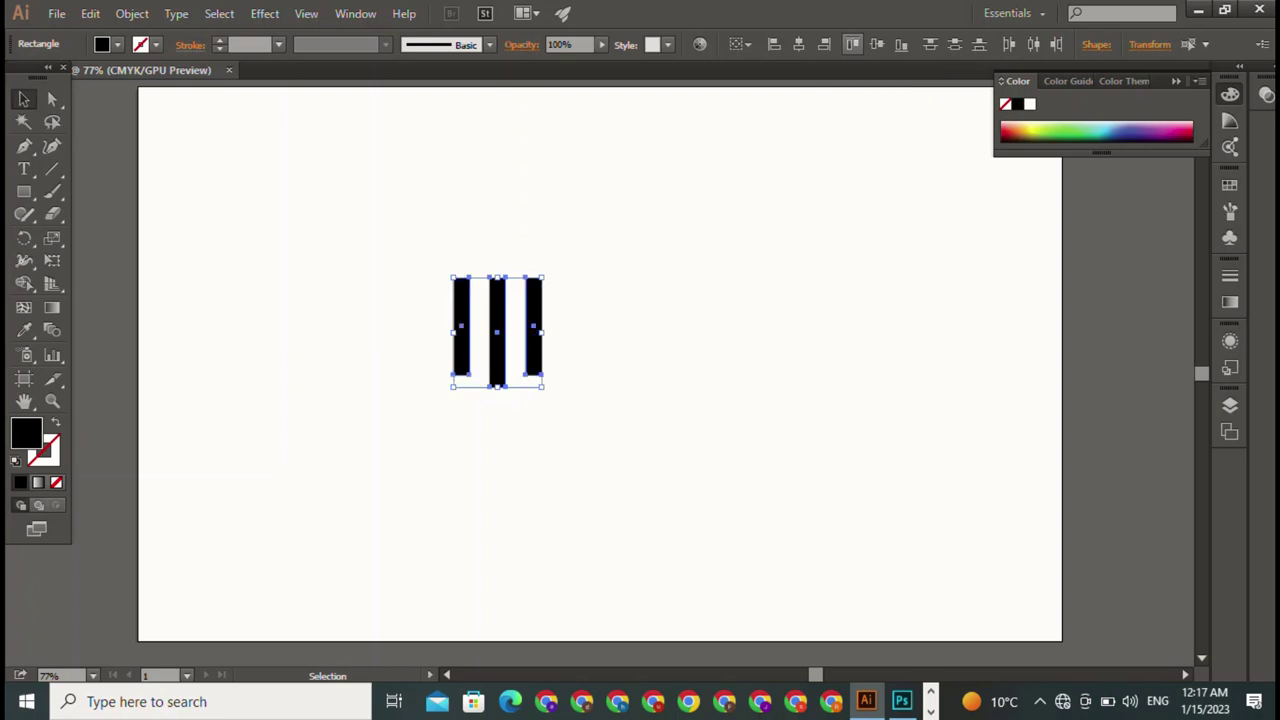
left_click(901, 44)
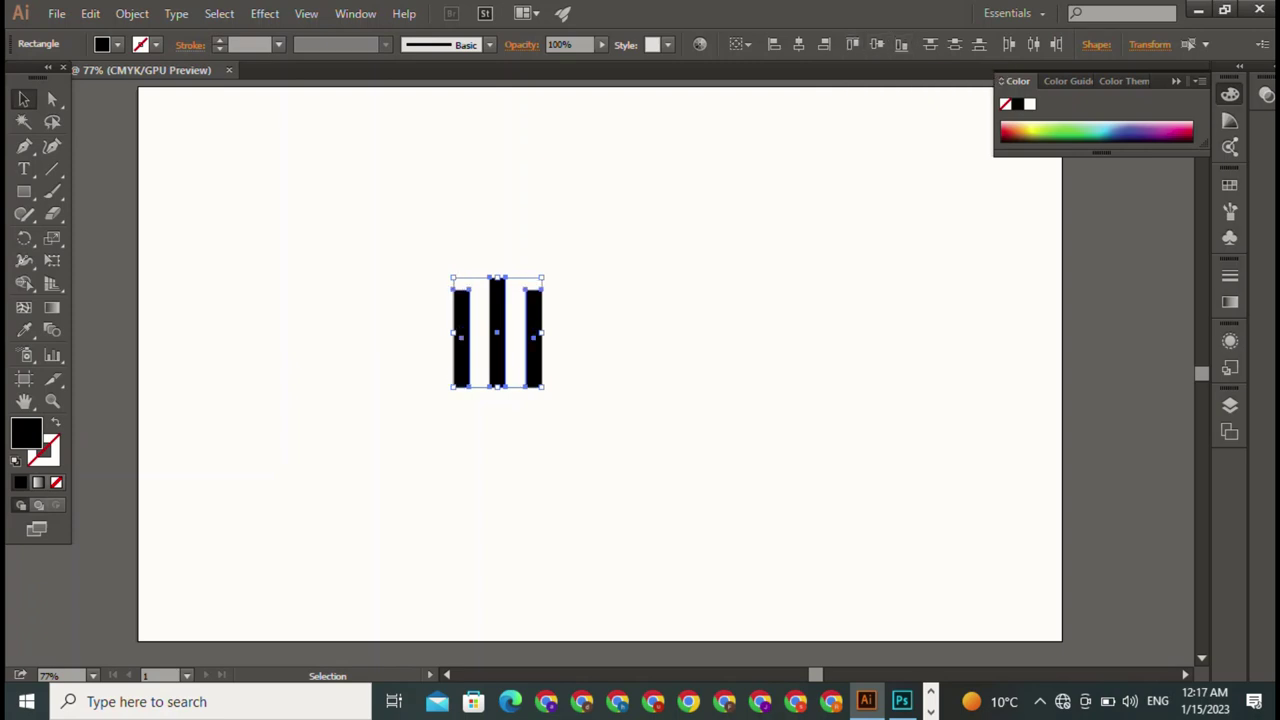
- Draw a wide flat black bar and place it beneath the three vertical bars
key("ctrl+shift+a")
left_click_drag(366, 220, 574, 367)
key("m")
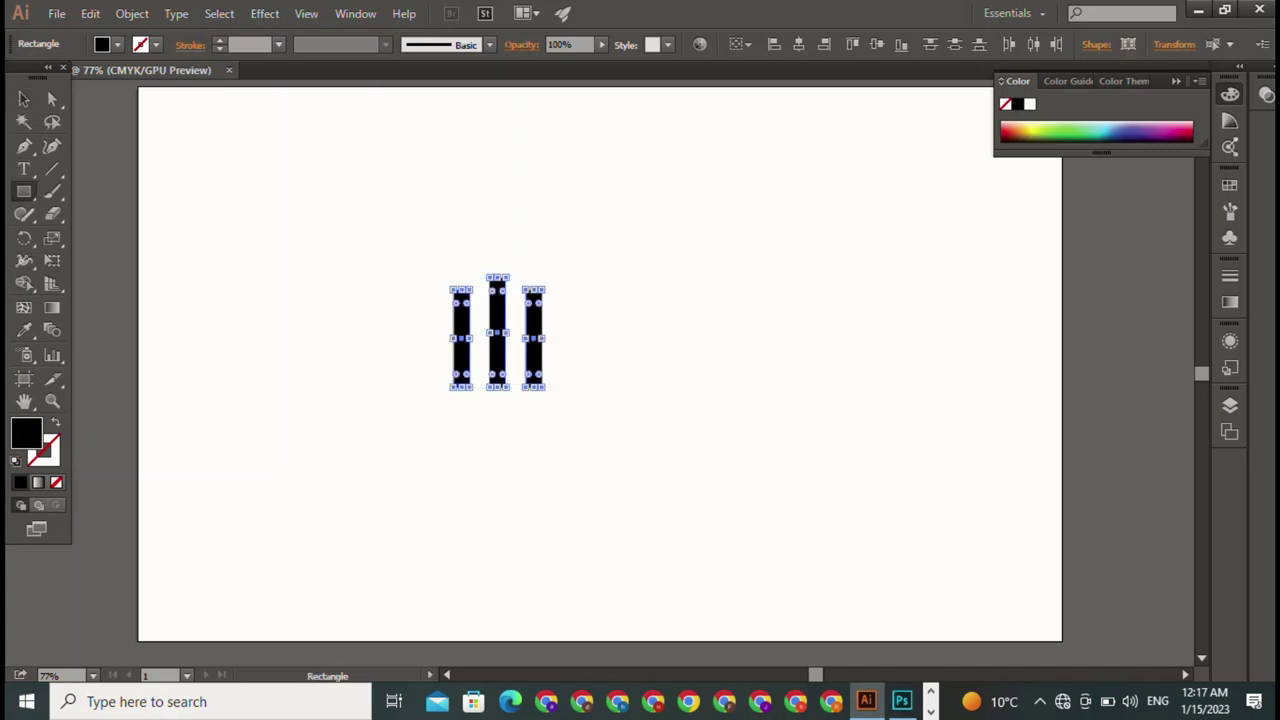
left_click_drag(258, 250, 370, 276)
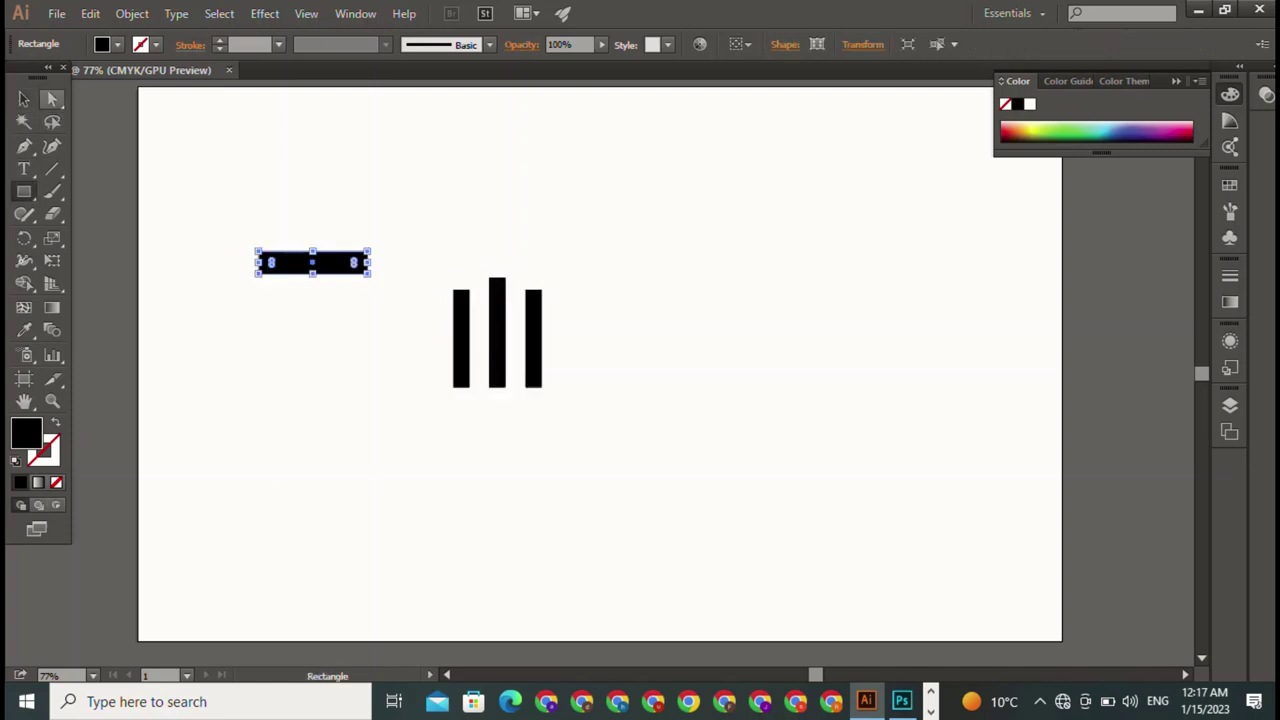
key("v")
mouse_move(392, 320)
left_mouse_down()
mouse_move(502, 344)
mouse_move(506, 376)
mouse_move(543, 377)
left_mouse_up()
- Reselect the base bar and trim its right side to match the vertical bars
key("ctrl+shift+a")
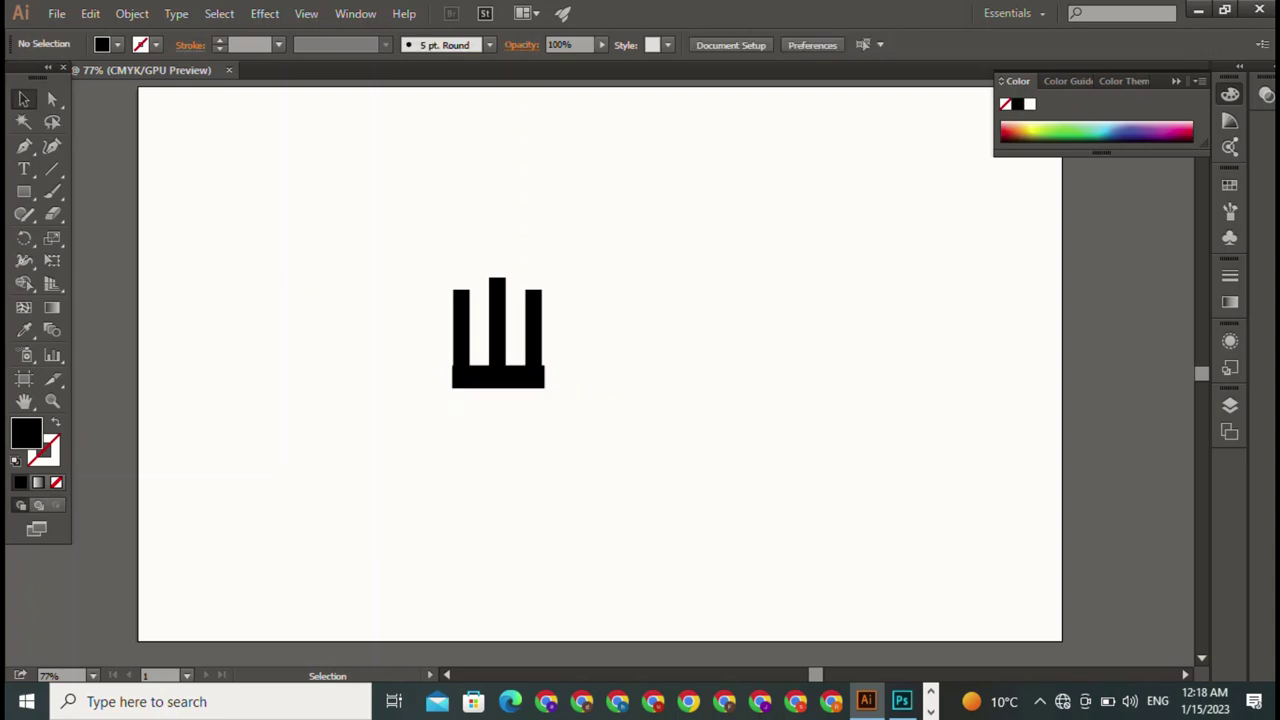
left_click(520, 377)
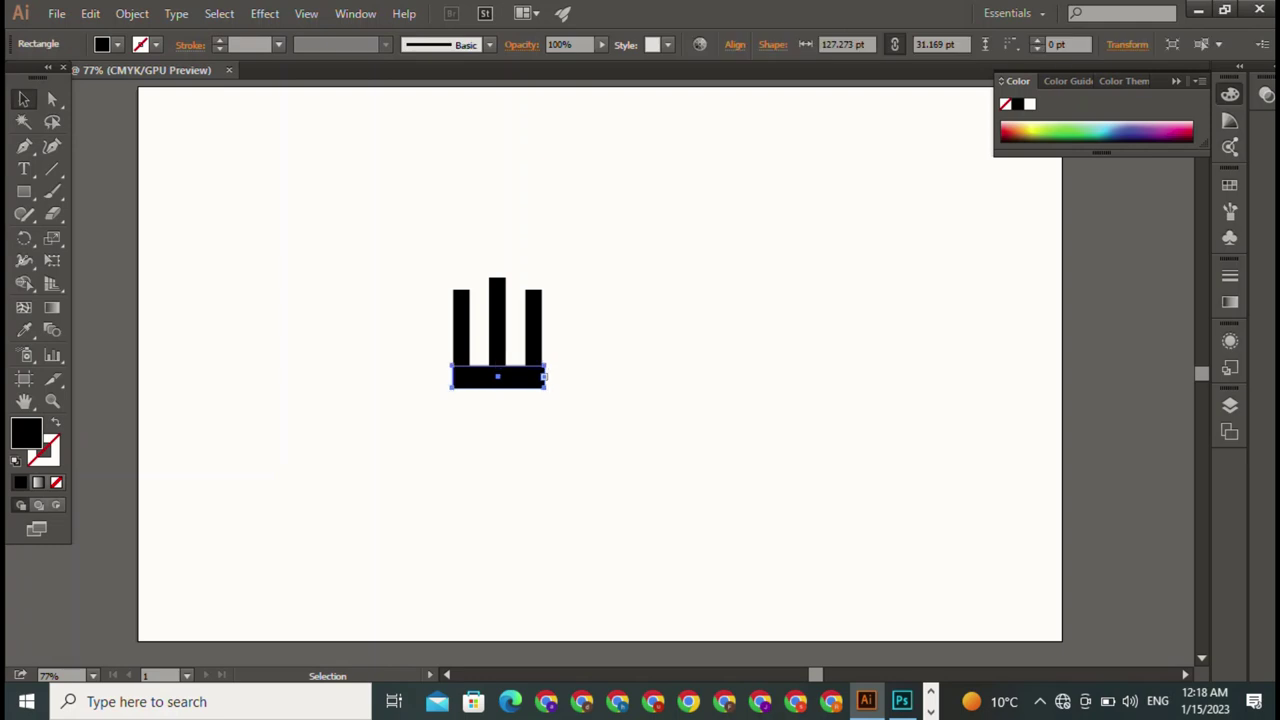
left_click_drag(546, 377, 541, 377)
key("ctrl+shift+a")
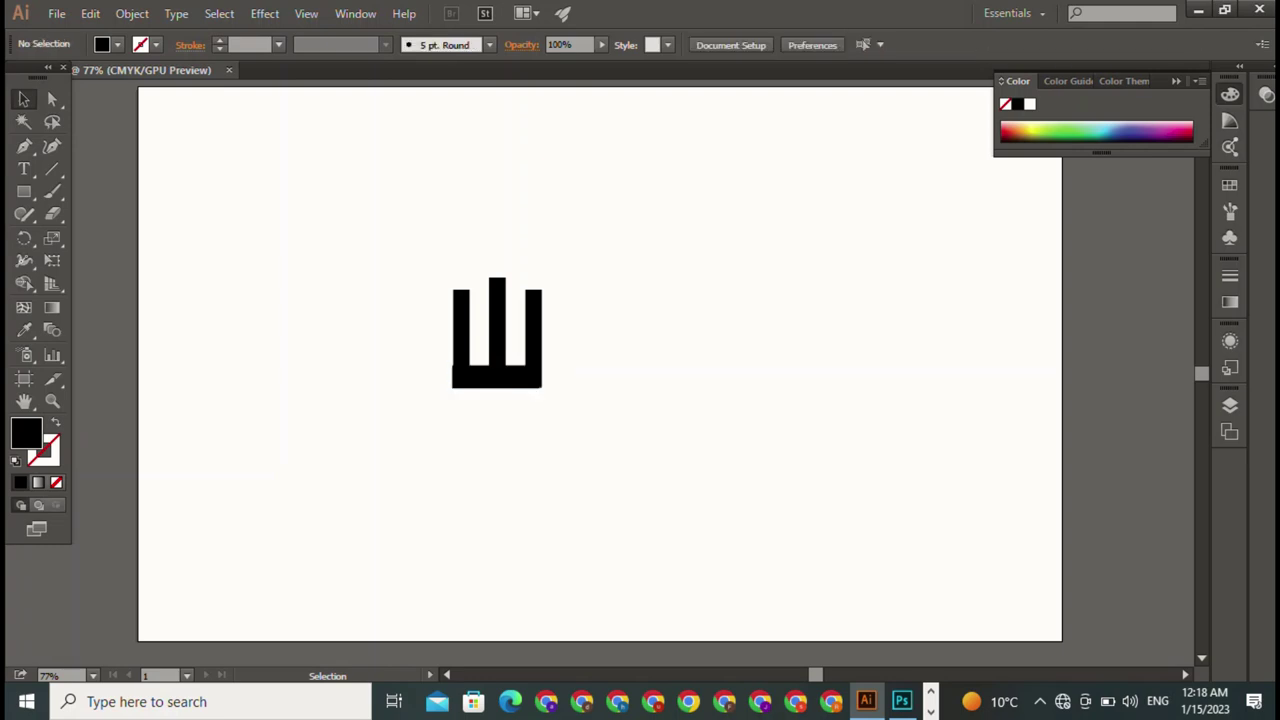
left_click(520, 377)
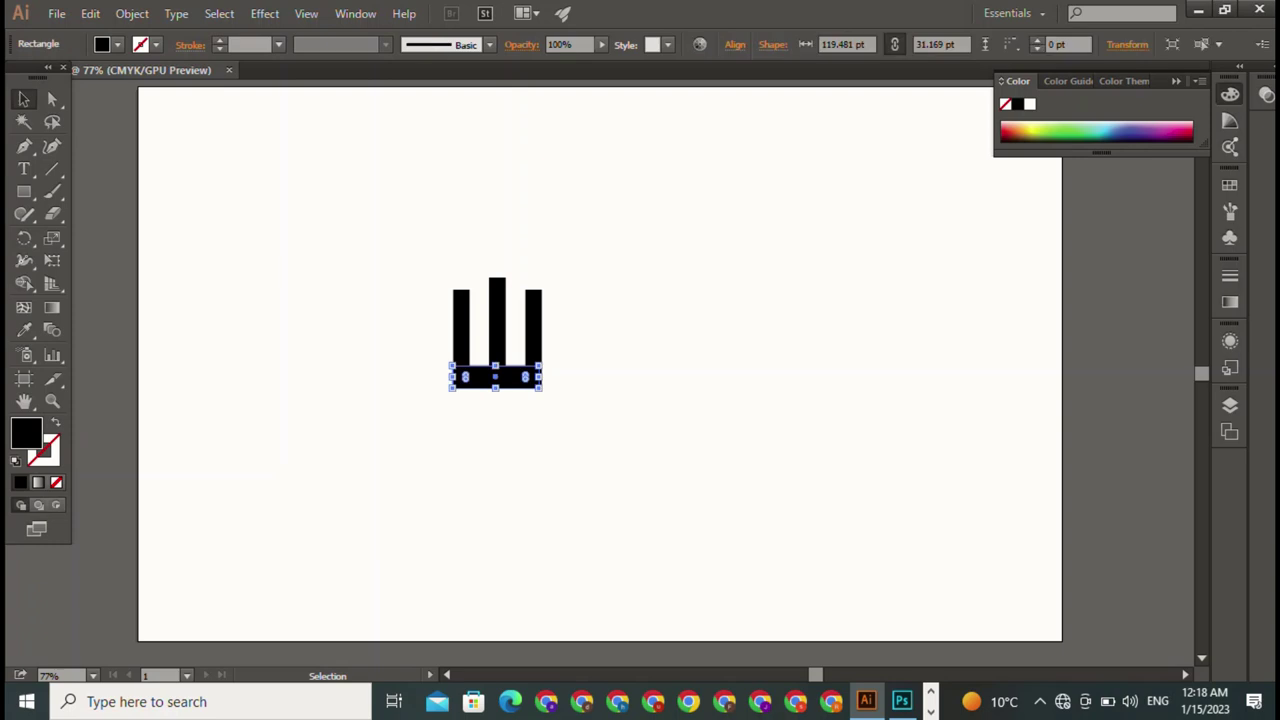
key("ctrl+shift+a")
left_click(520, 377)
key("ctrl+shift+a")
left_click(520, 377)
- Stretch the base bar's left side flush with the outer bars and check its size
left_click_drag(451, 377, 452, 377)
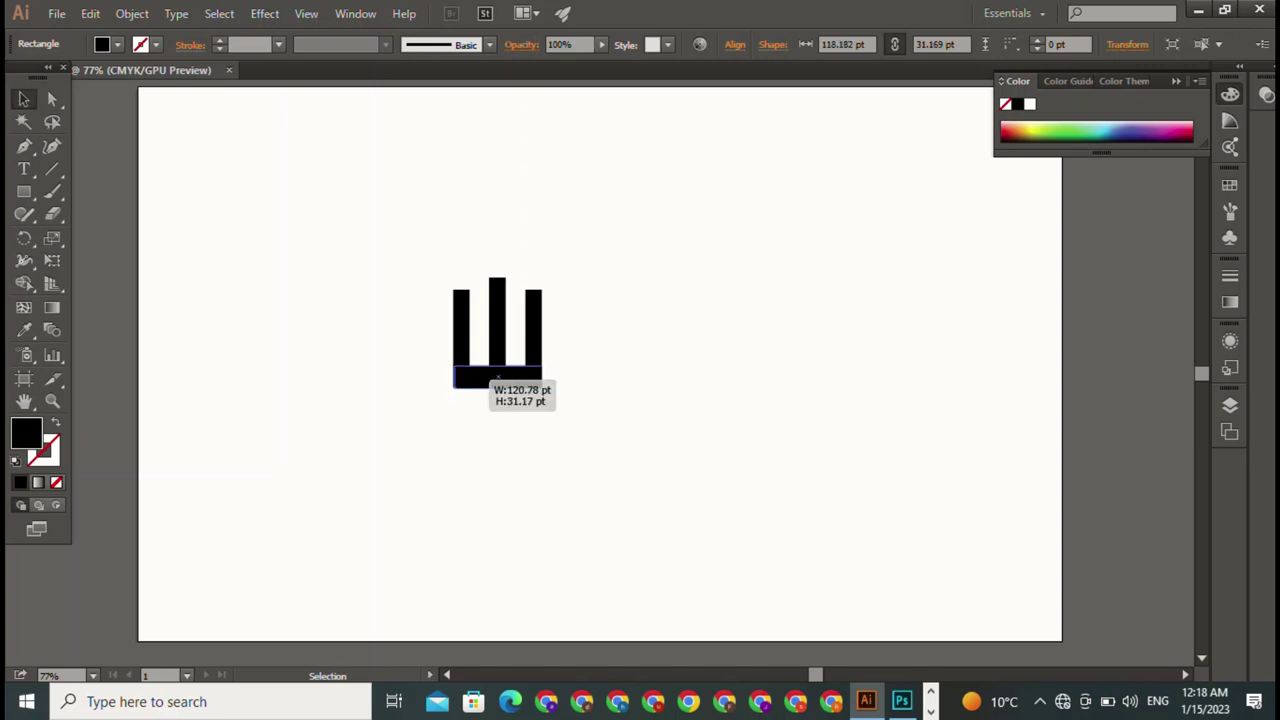
left_click_drag(452, 377, 453, 377)
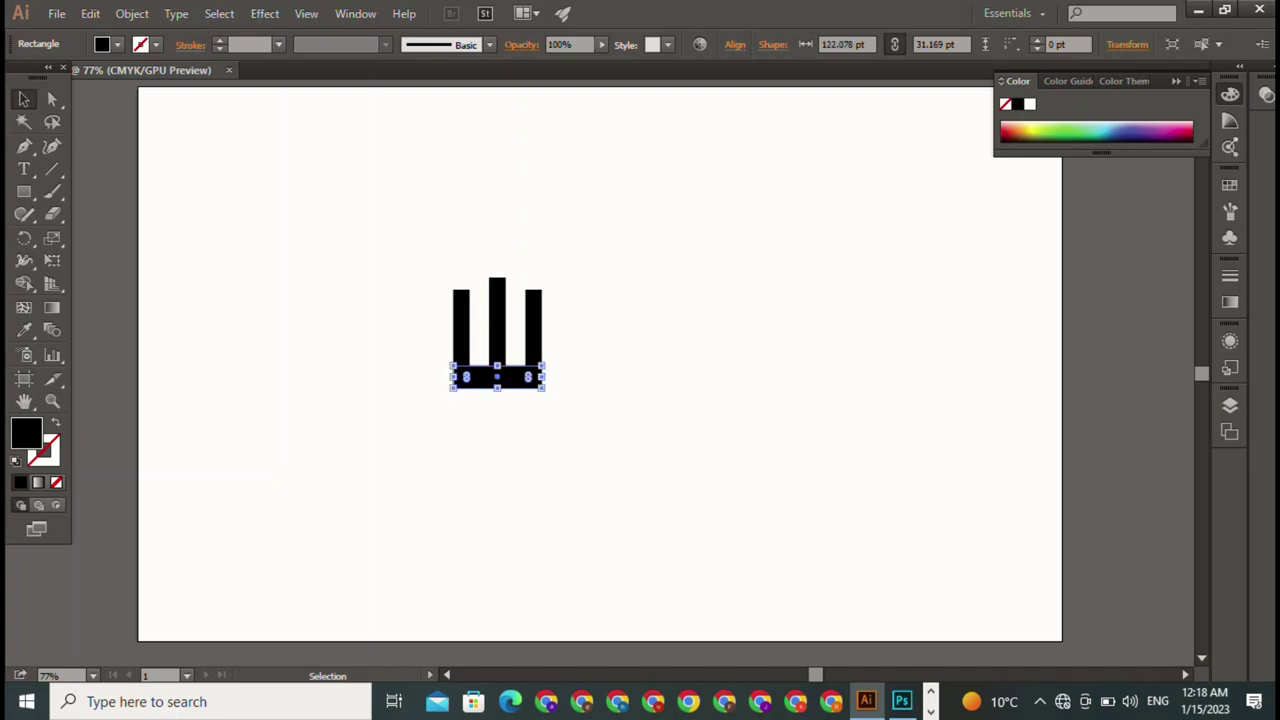
key("ctrl+shift+a")
left_click(466, 377)
key("ctrl+shift+a")
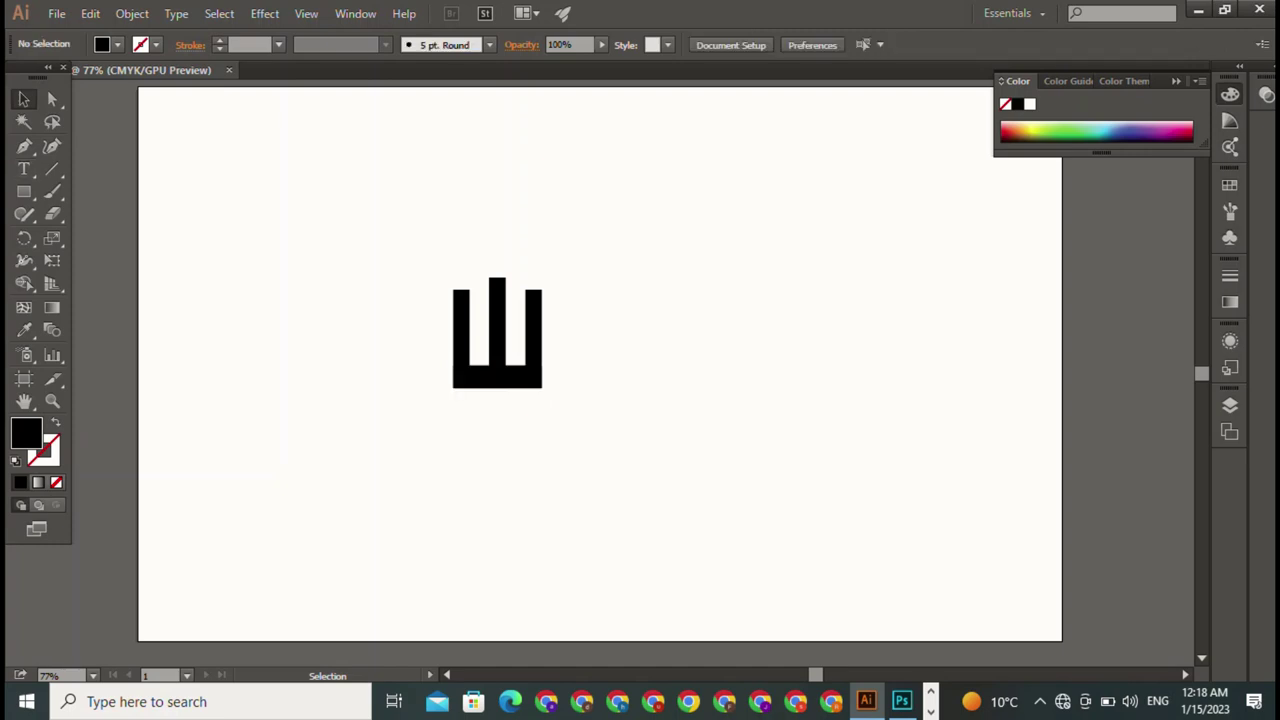
- Zoom in and try lowering the left bar's top, then undo it
key("ctrl+equal")
key("ctrl+equal")
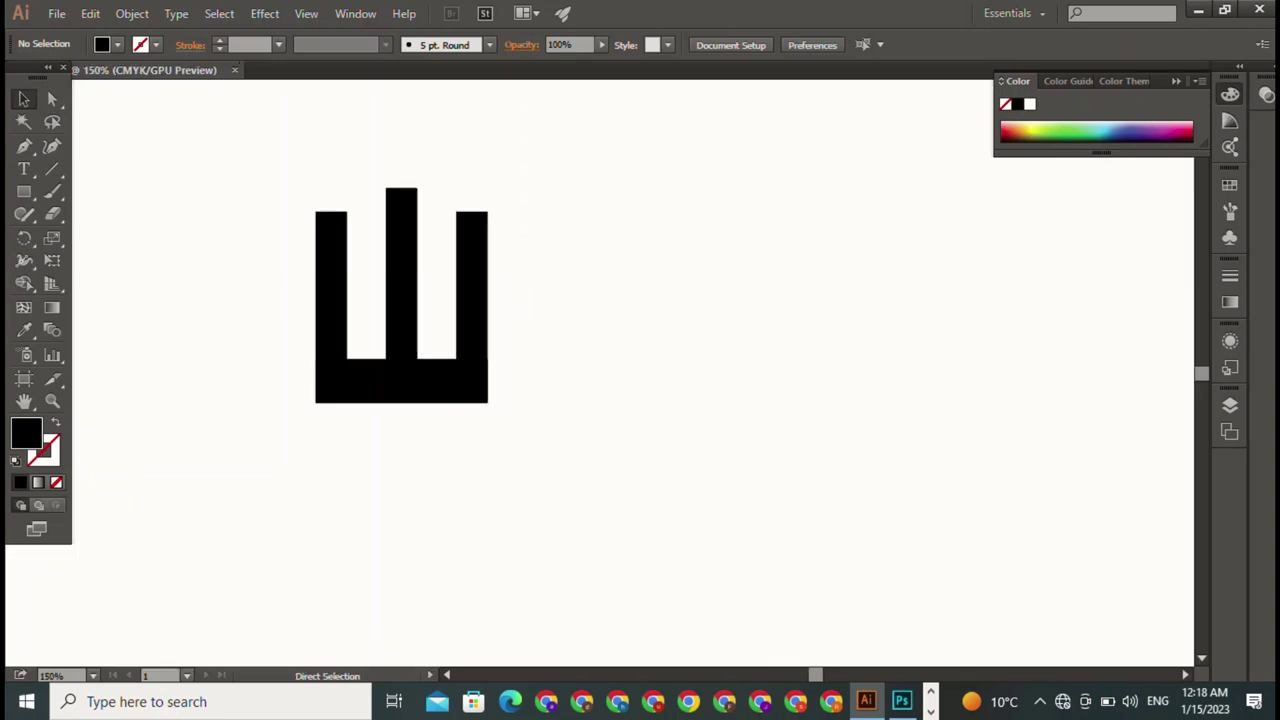
key("ctrl+equal")
key("ctrl+equal")
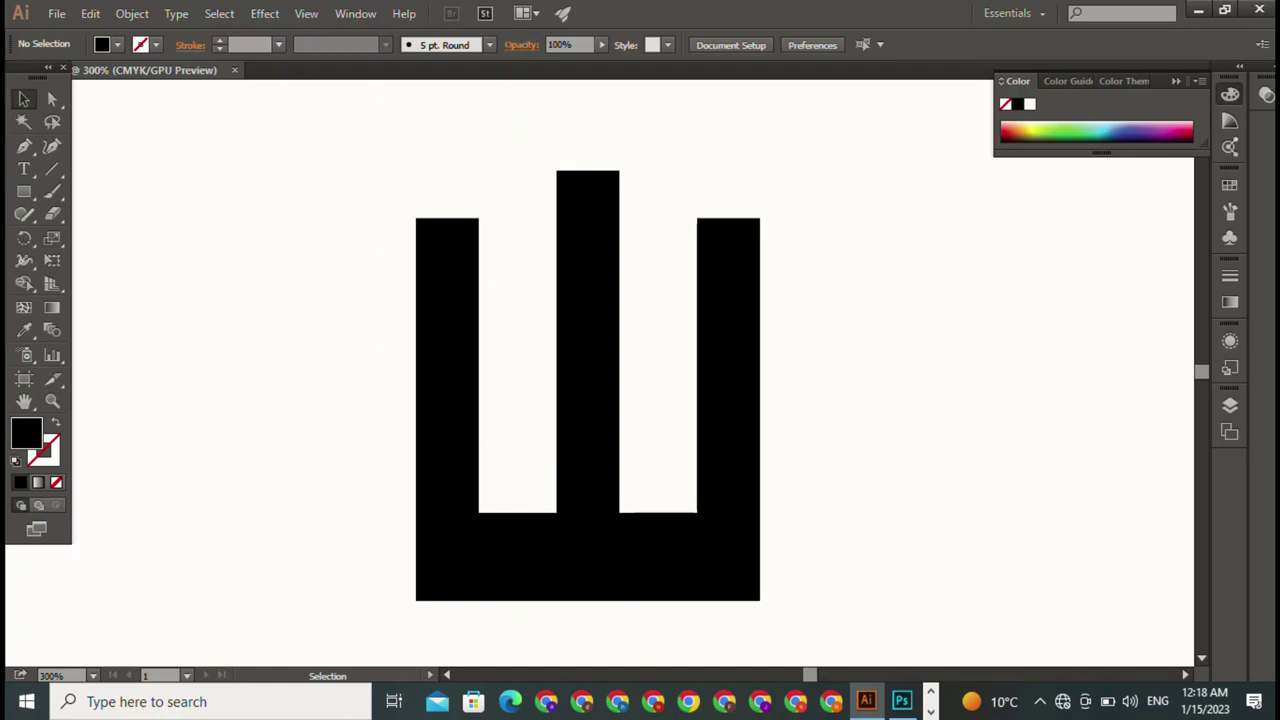
left_click(443, 406)
left_click_drag(447, 218, 447, 326)
left_click(728, 400)
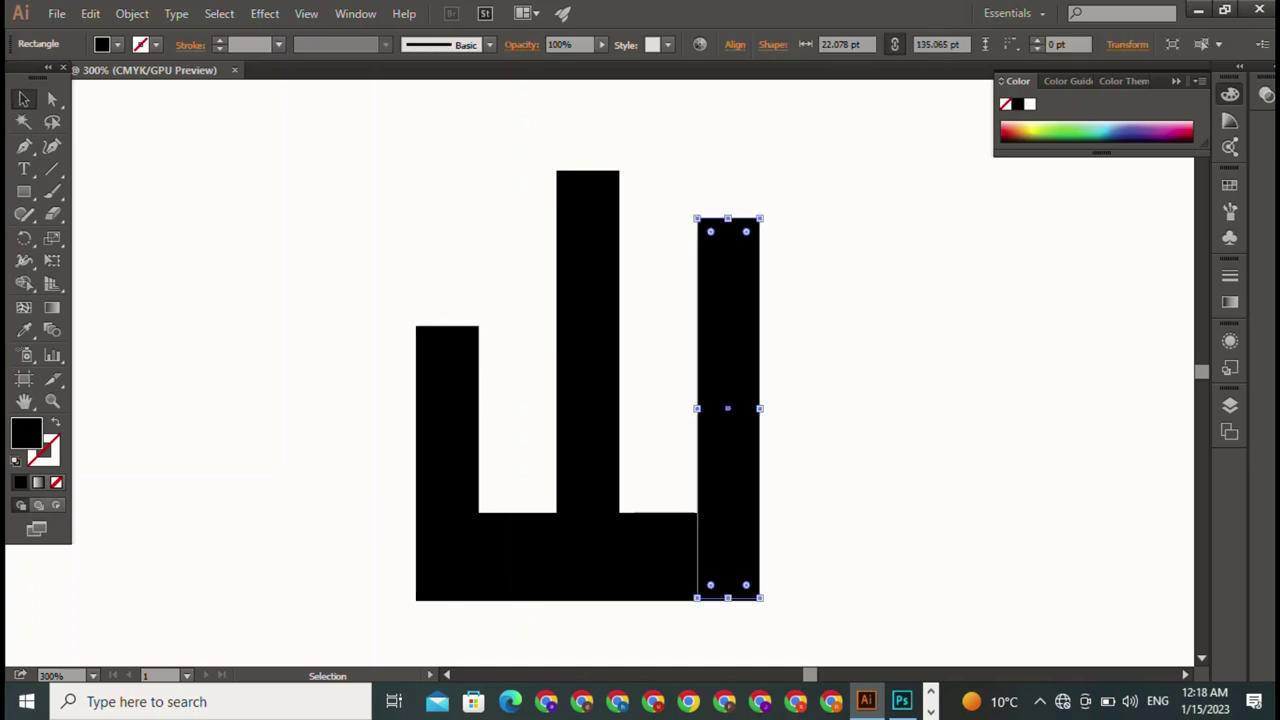
key("ctrl+z")
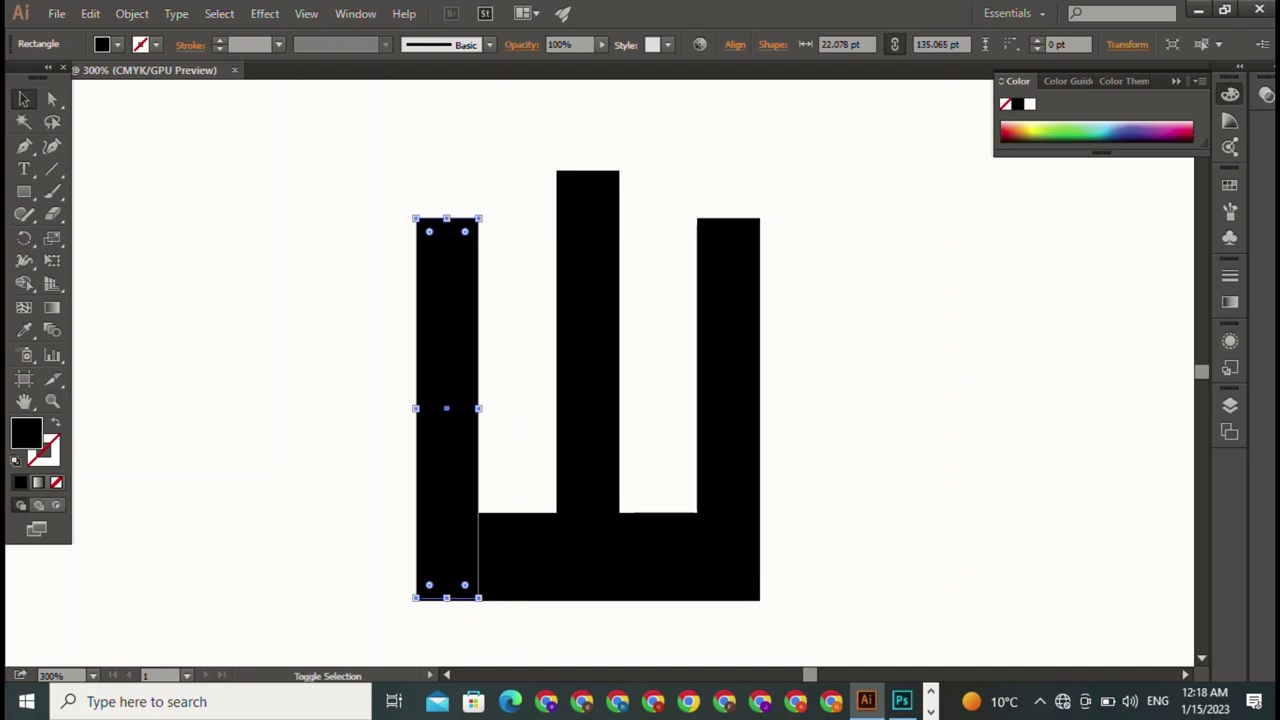
key("ctrl+shift+a")
- Select both outer bars and drag their tops down together, leaving the middle bar tallest
left_click(447, 400)
left_click(728, 400, "shift")
left_click(587, 556, "shift")
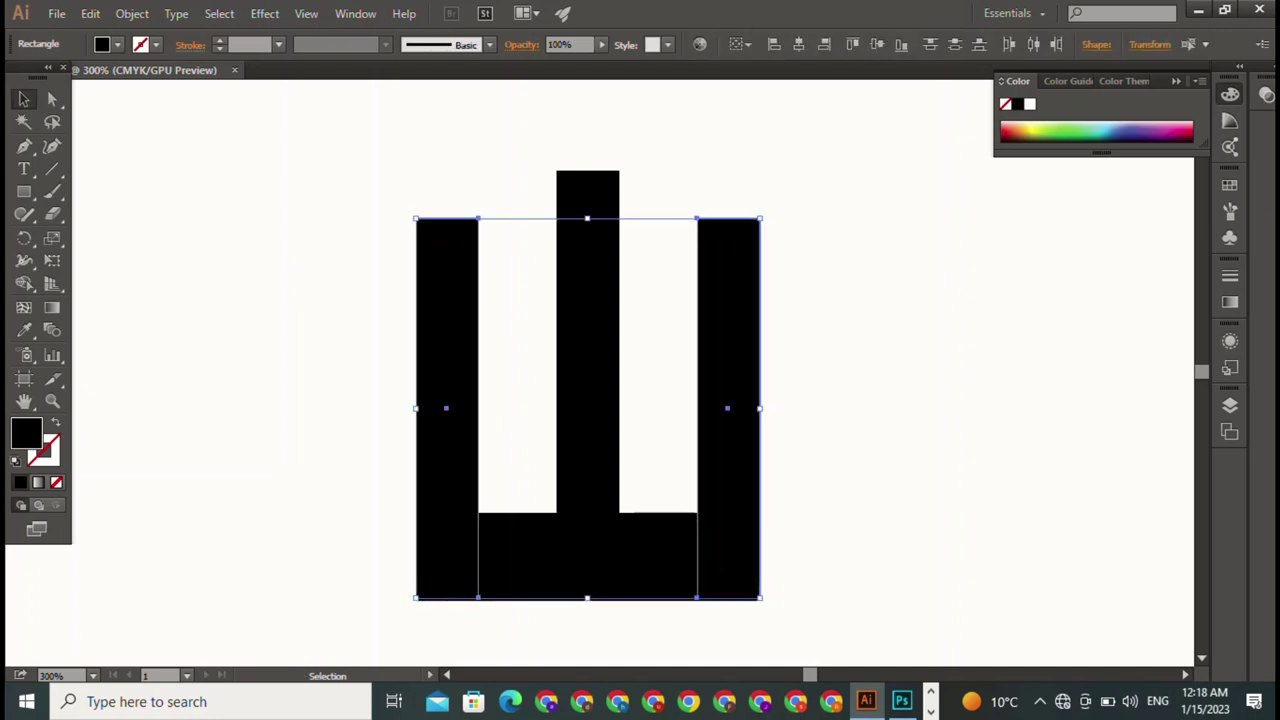
left_click_drag(587, 218, 587, 354)
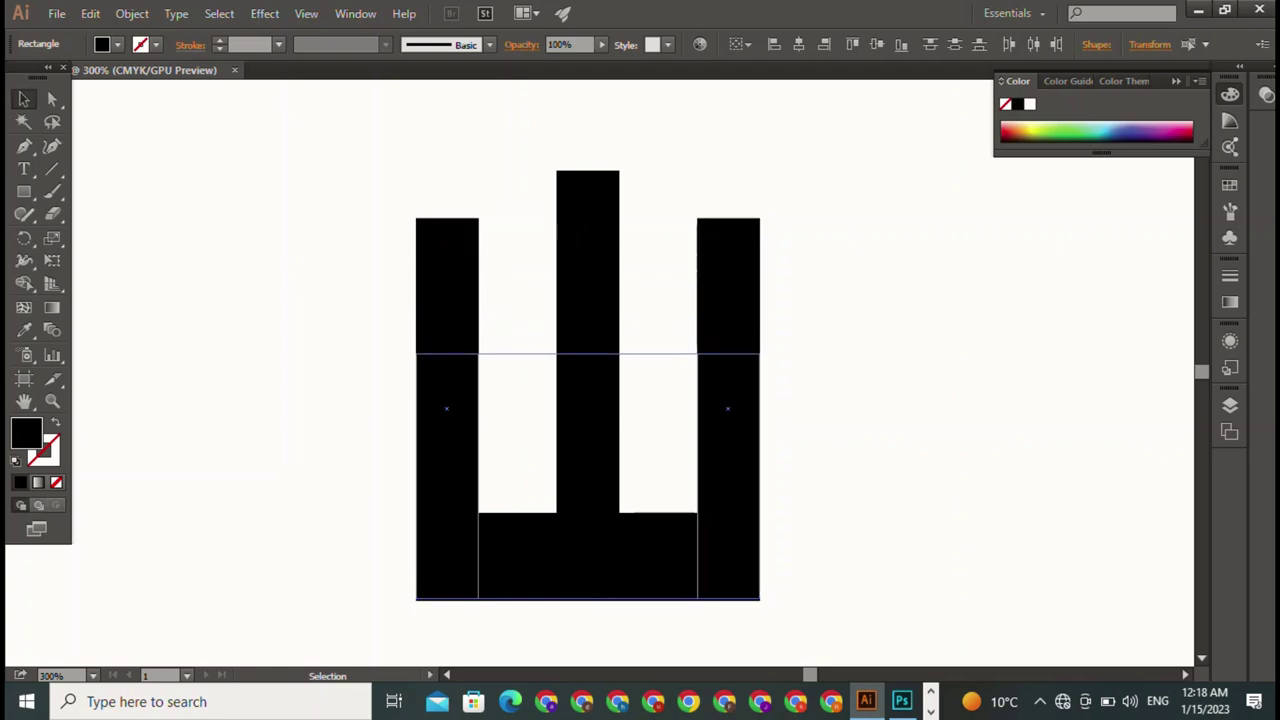
key("ctrl+shift+a")
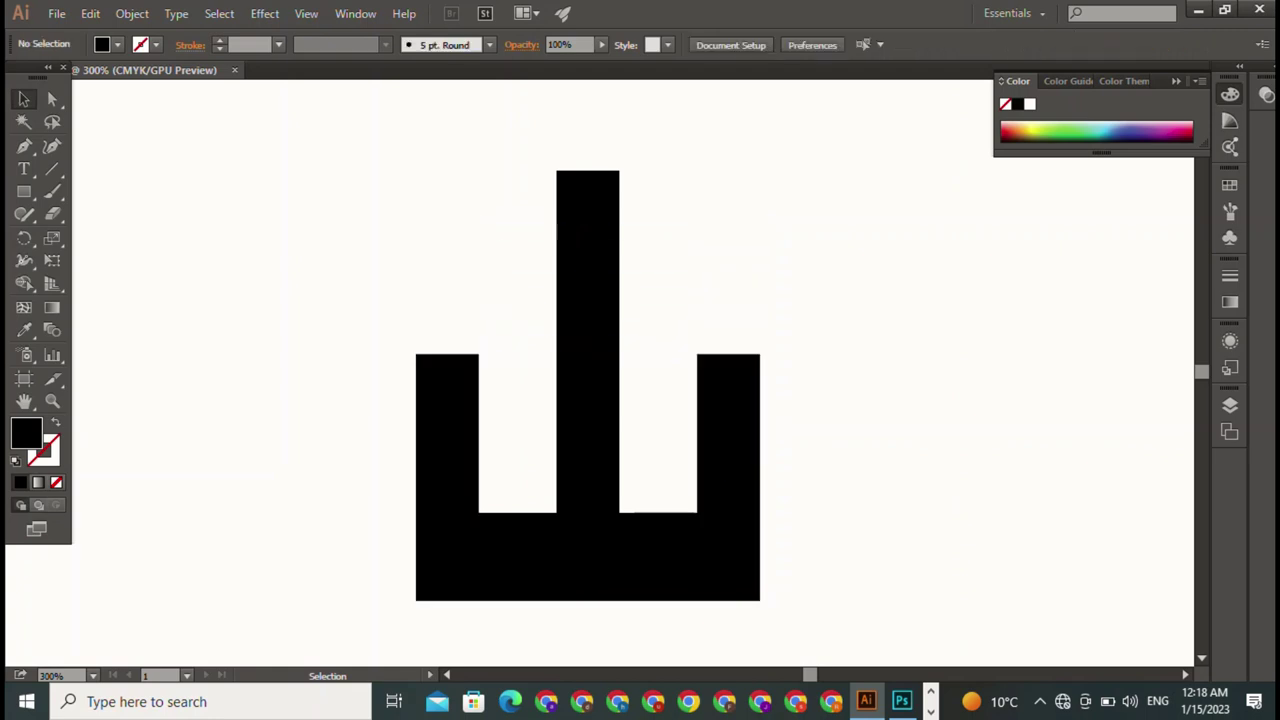
left_click(587, 300)
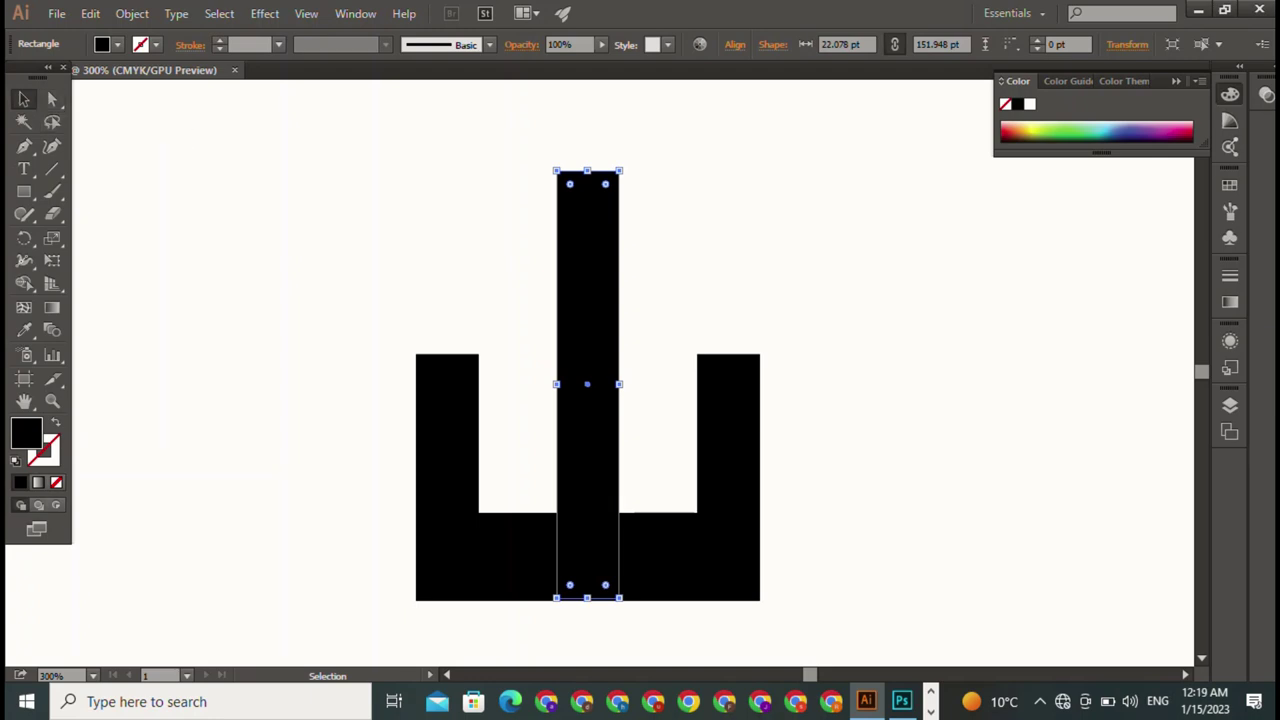
scroll(587, 171, "down", 5)
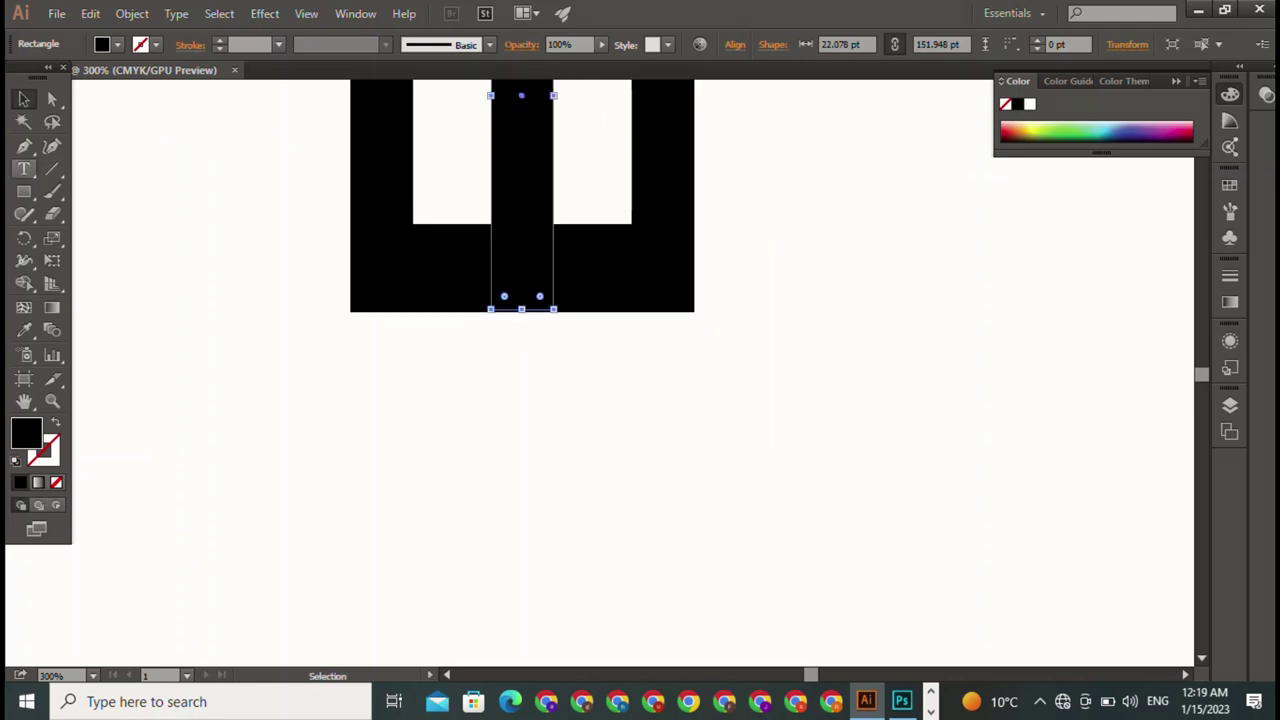
- Copy the base bar and resize the copy into a narrower, thinner bar just below it
left_click(420, 265)
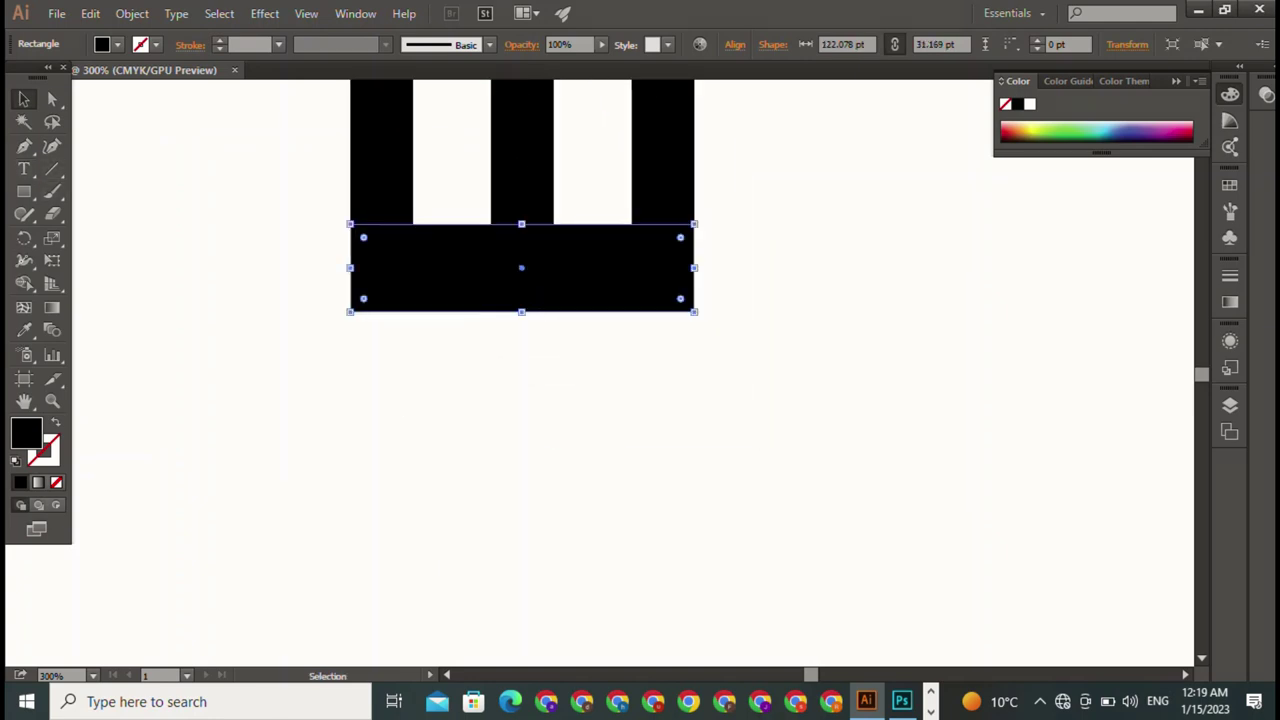
left_click_drag(521, 267, 522, 376)
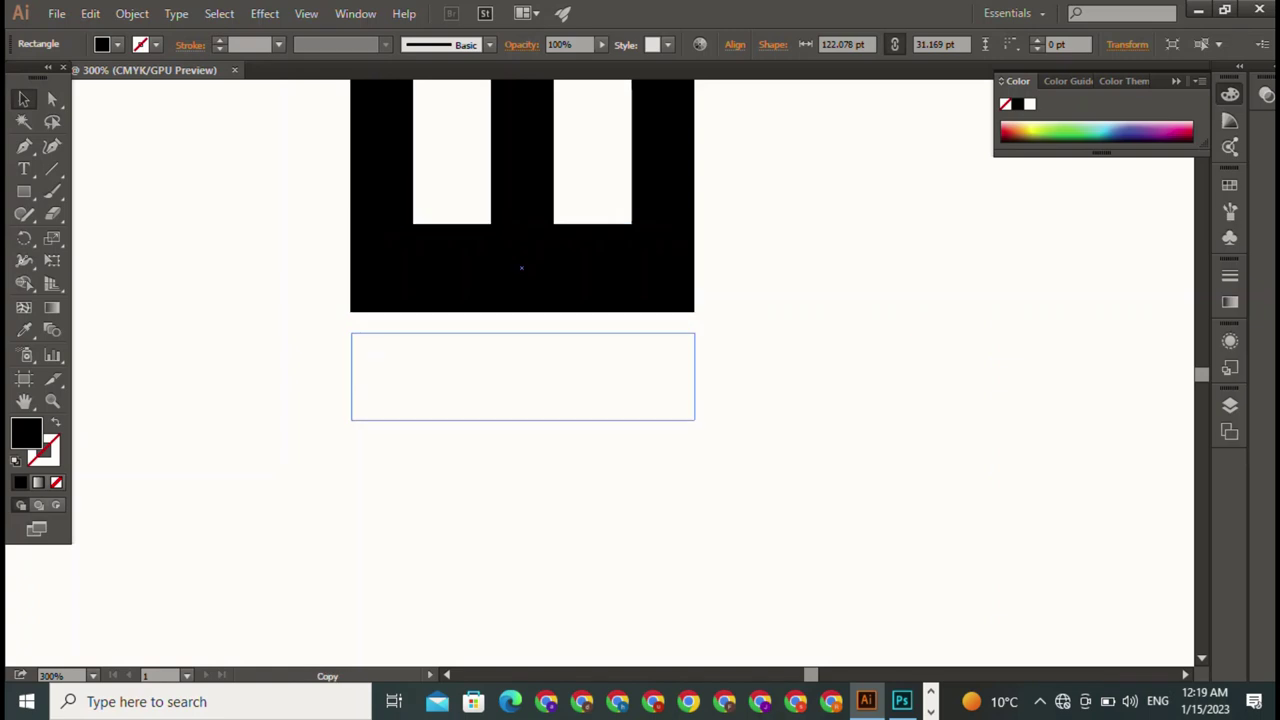
mouse_move(522, 332)
left_mouse_down()
mouse_move(522, 366)
mouse_move(528, 357)
left_mouse_up()
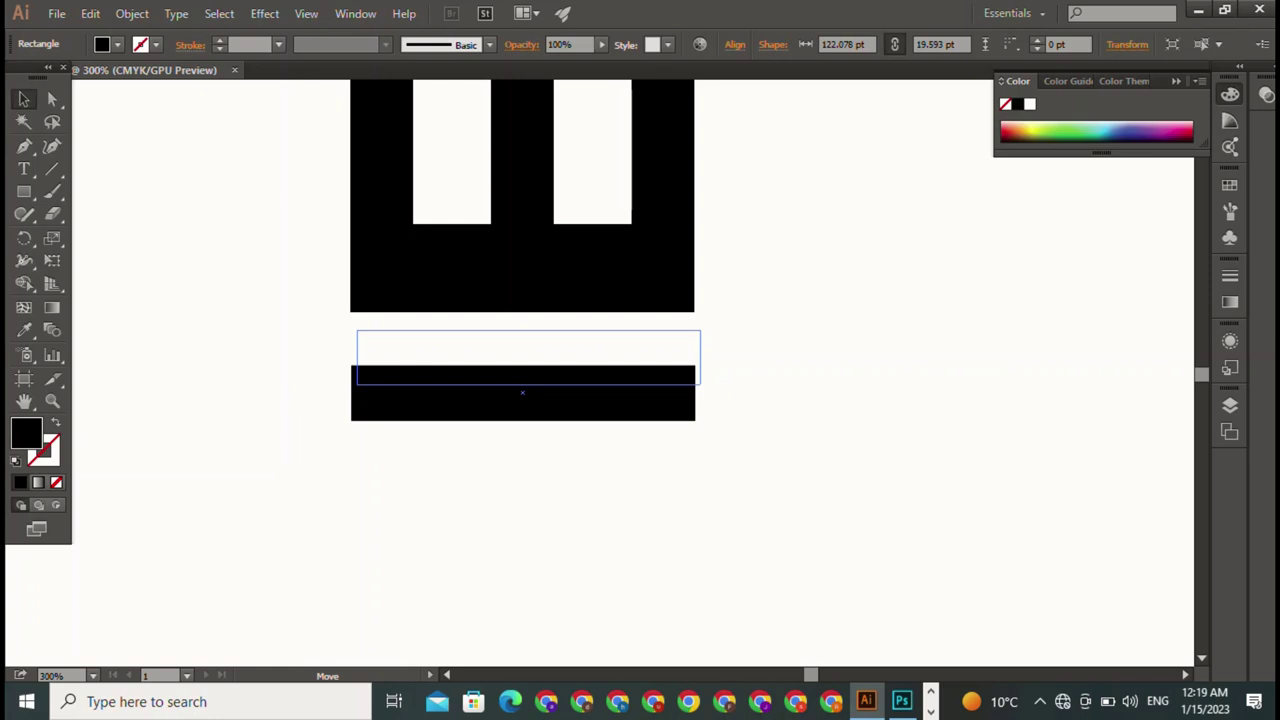
left_click_drag(528, 357, 528, 357)
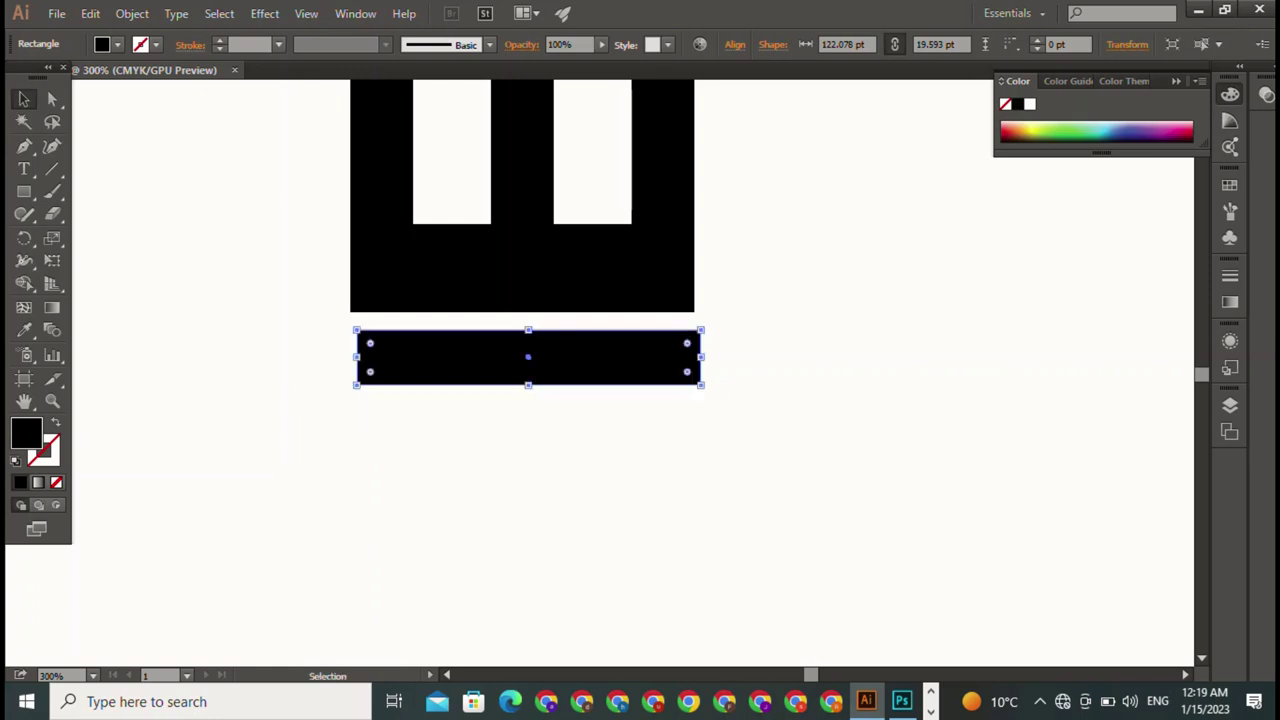
left_click_drag(701, 357, 656, 357)
left_click_drag(356, 357, 382, 357)
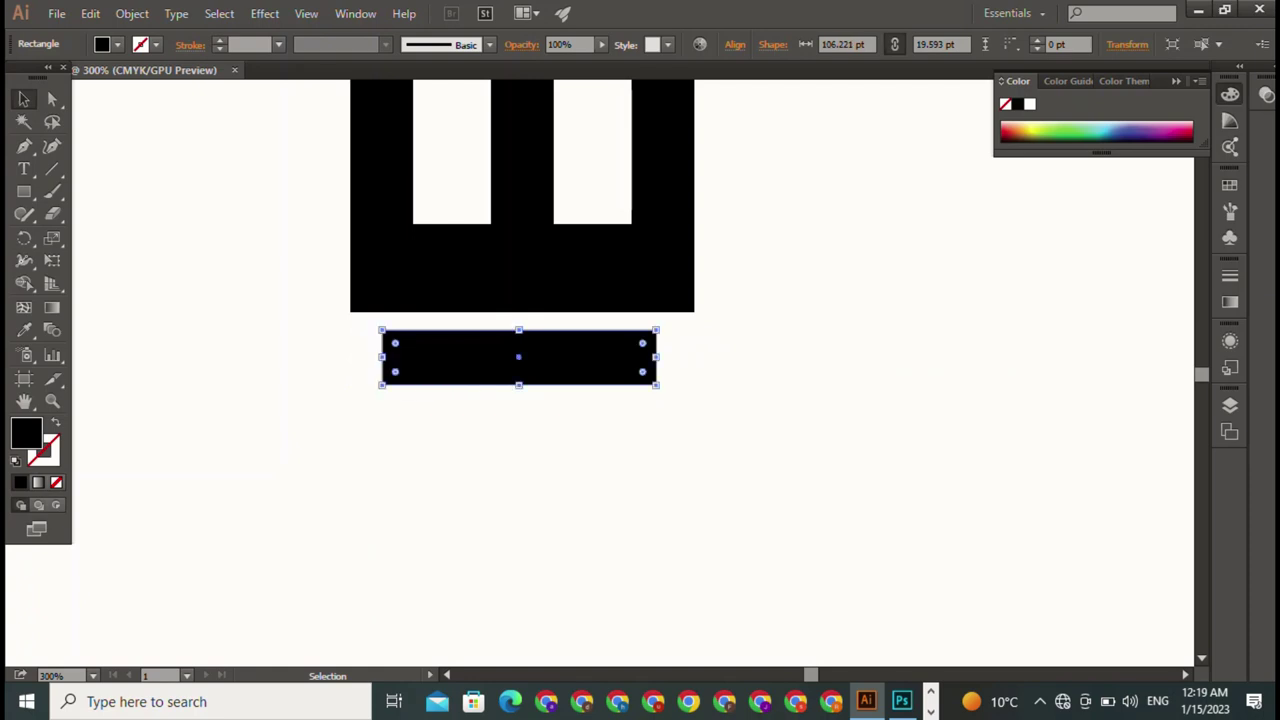
key("Up")
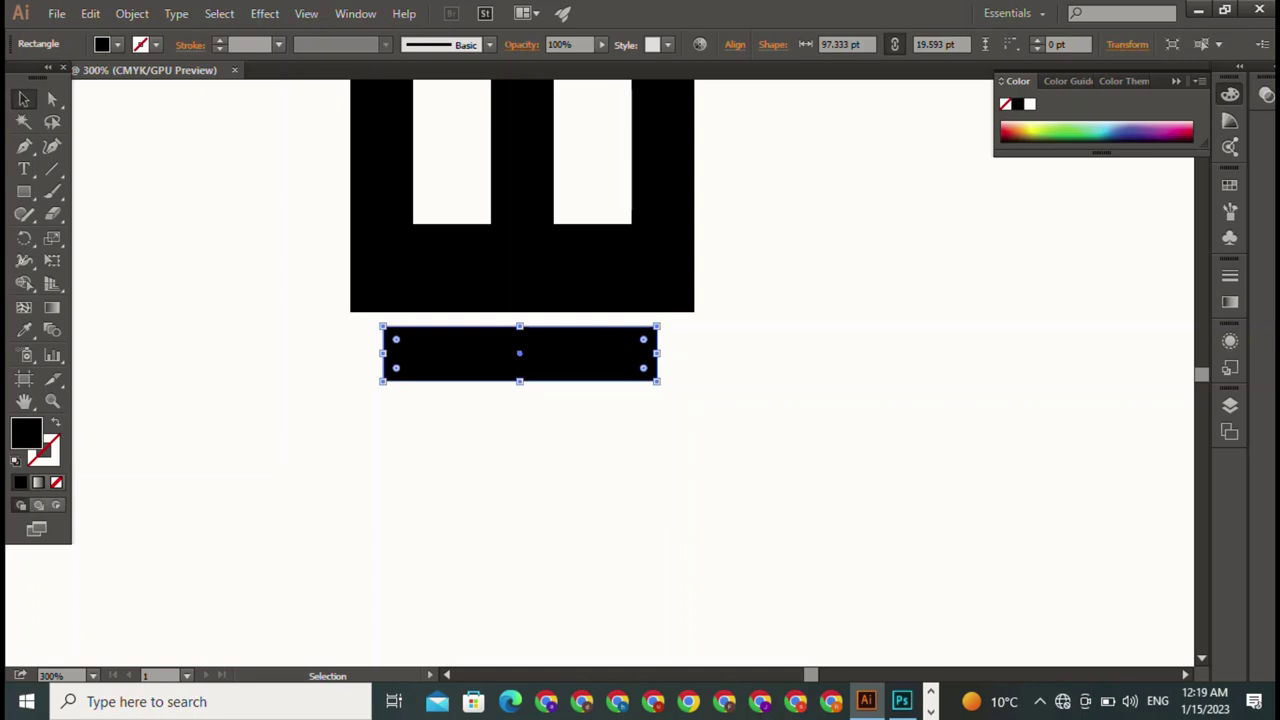
- Place another copy of the base bar further down, below the thin bar
left_click_drag(519, 353, 519, 451)
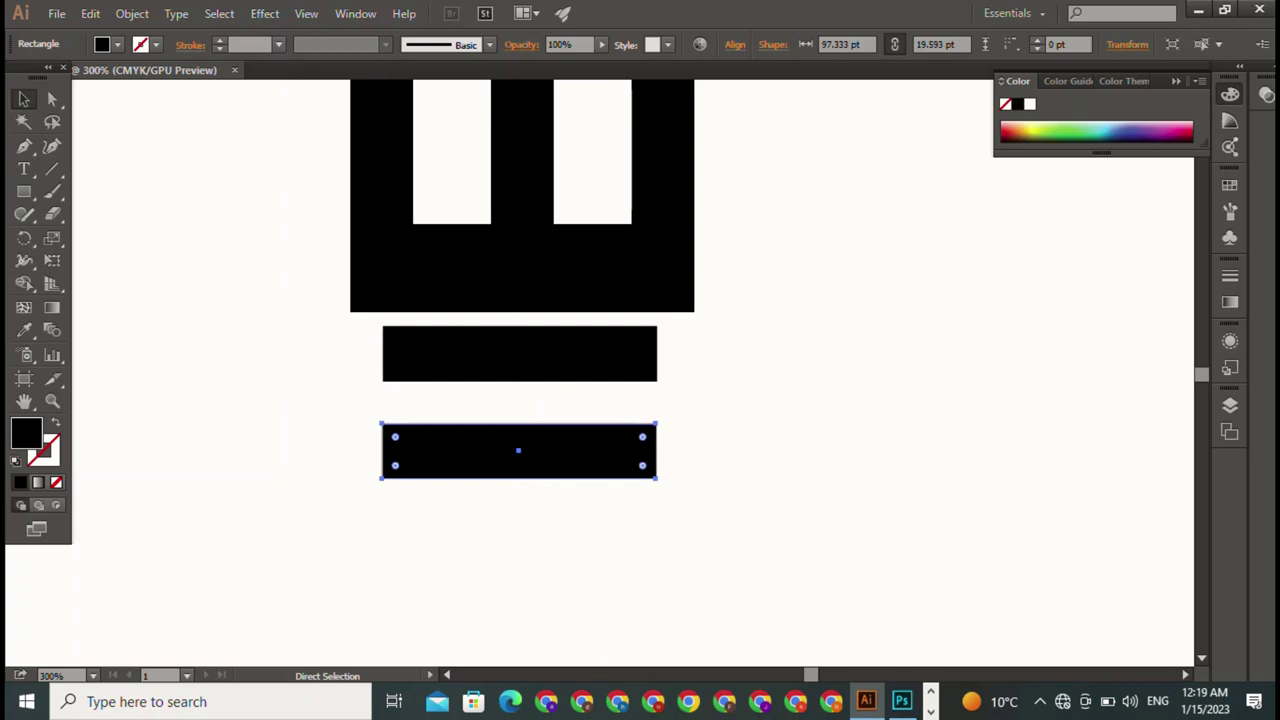
key("ctrl+z")
key("ctrl+z")
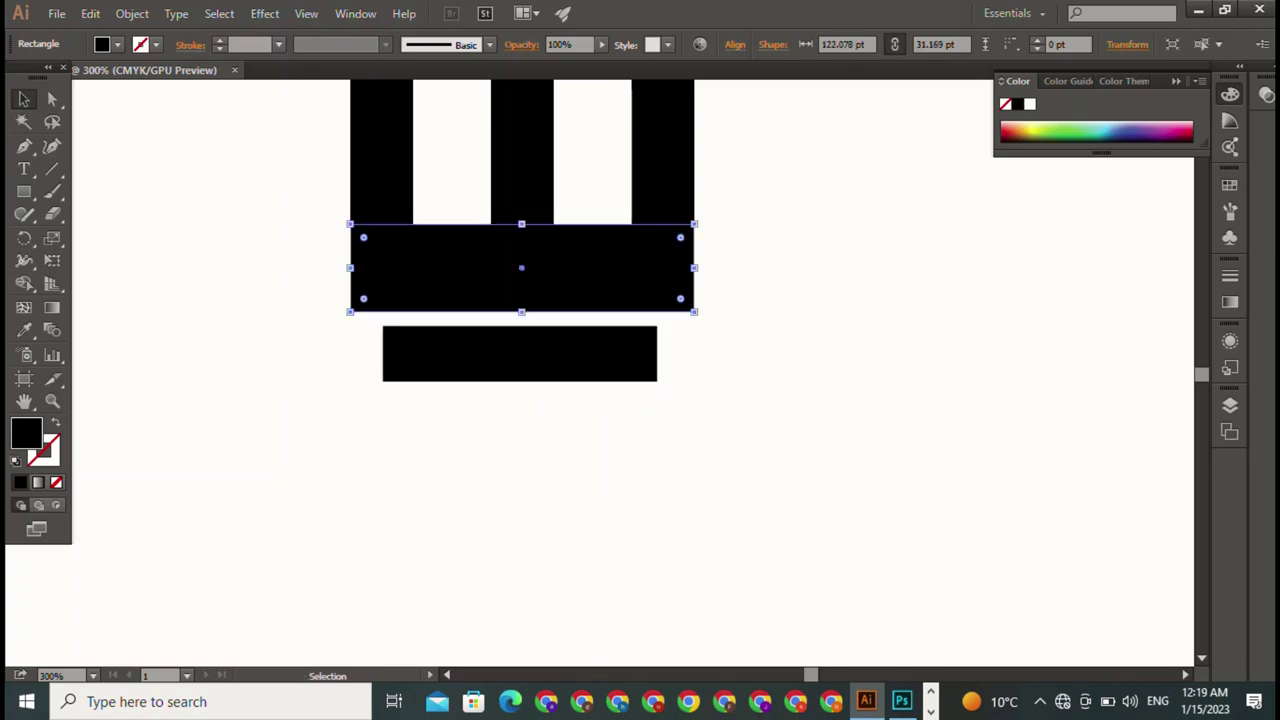
left_click_drag(521, 267, 527, 456)
key("ctrl+shift+a")
left_click_drag(748, 228, 668, 488)
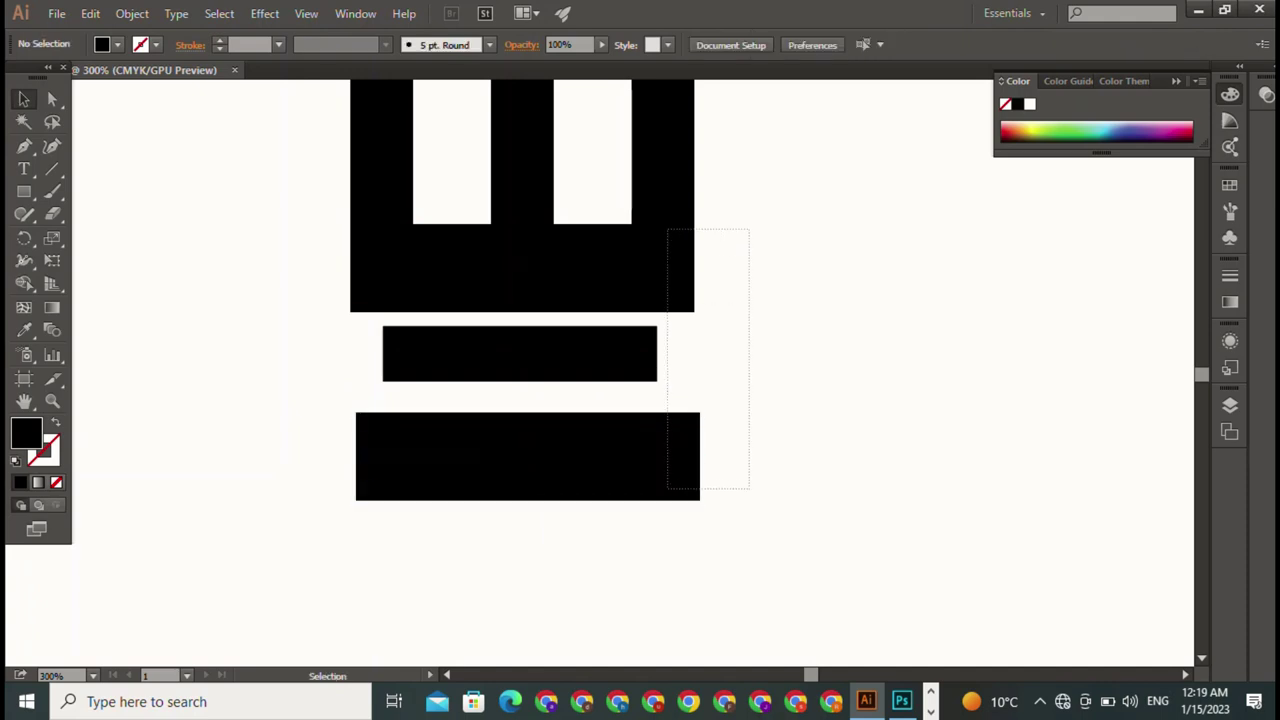
key("ctrl+shift+a")
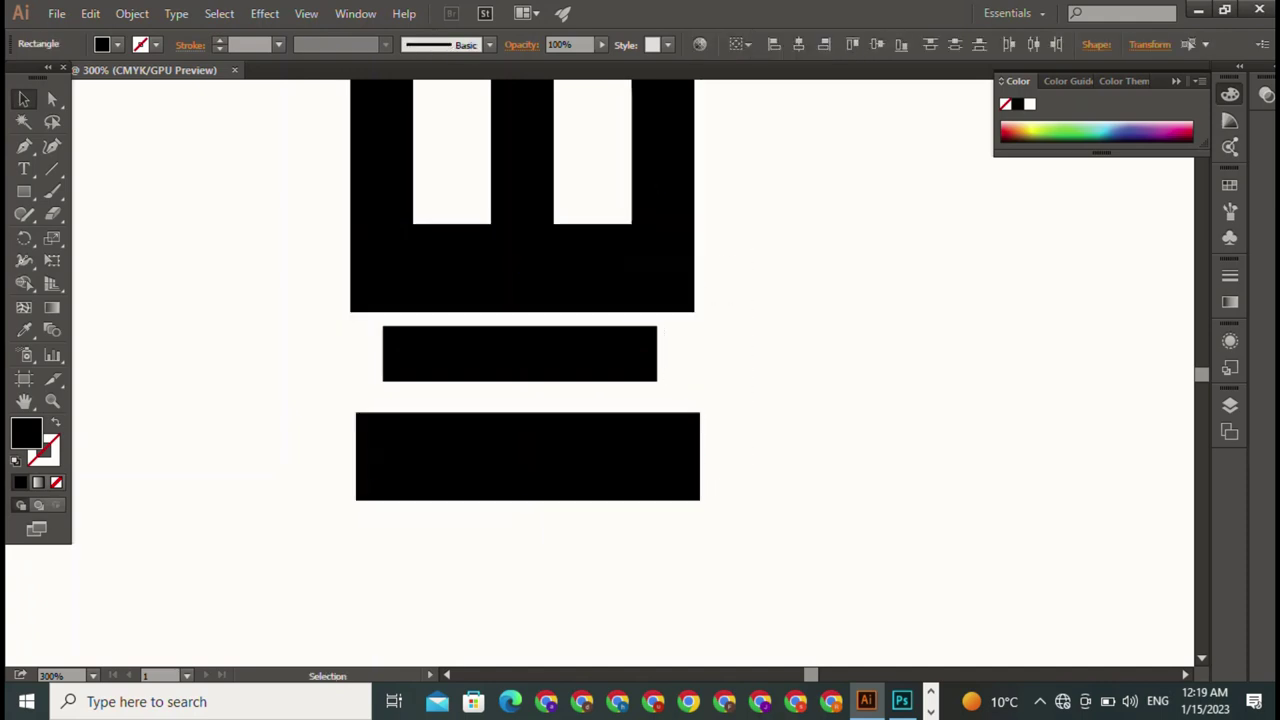
- Centre the three horizontal bars horizontally and reduce the bottom bar's height
left_click(510, 355)
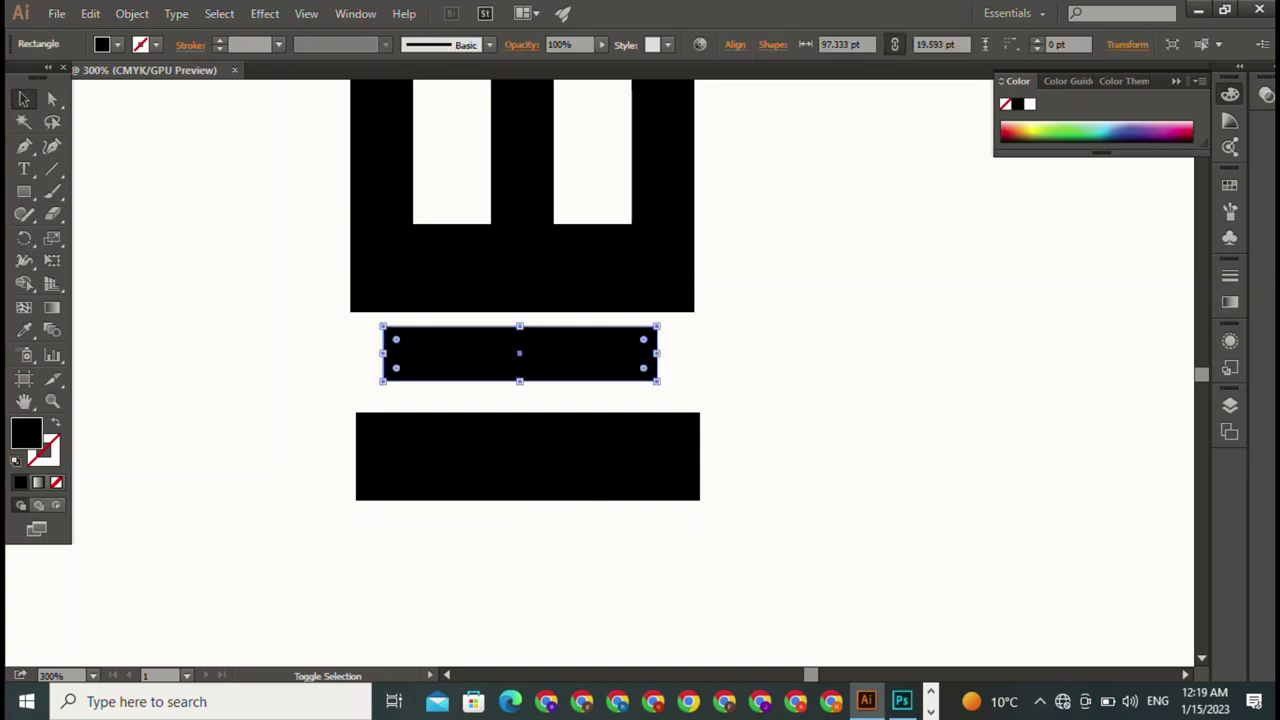
left_click(504, 275, "shift")
left_click(527, 456, "shift")
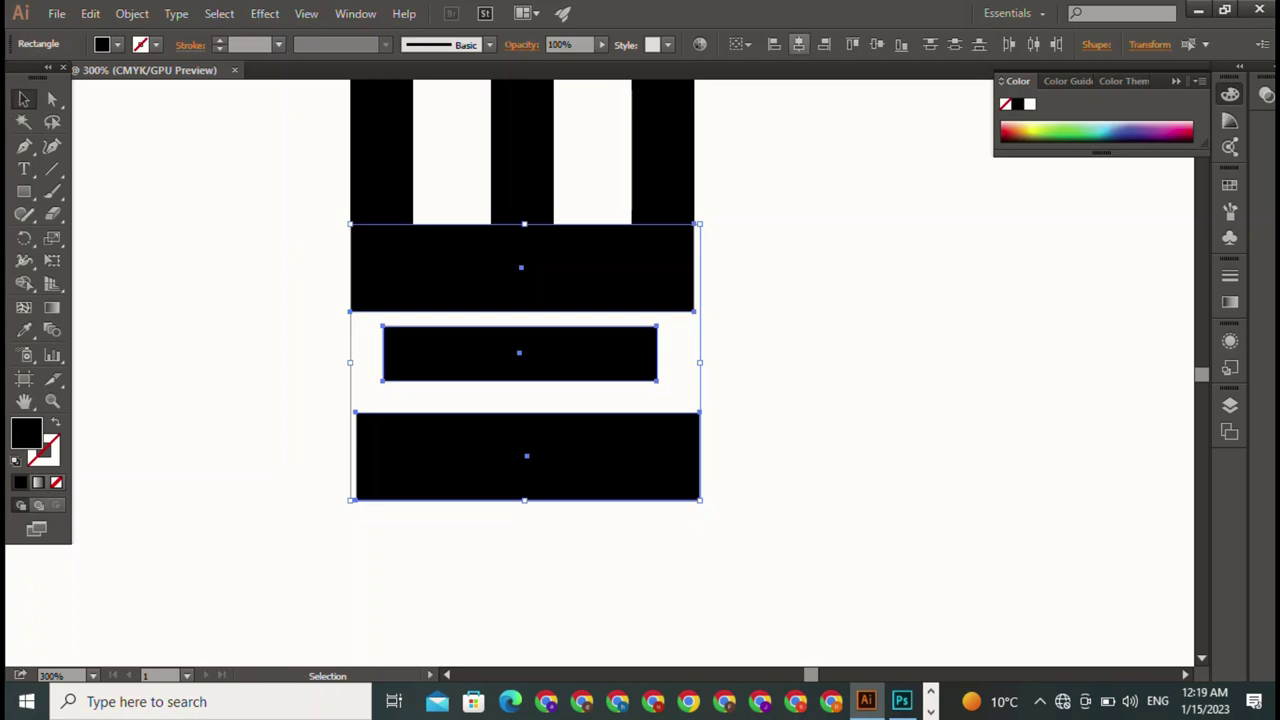
left_click(799, 44)
key("ctrl+shift+a")
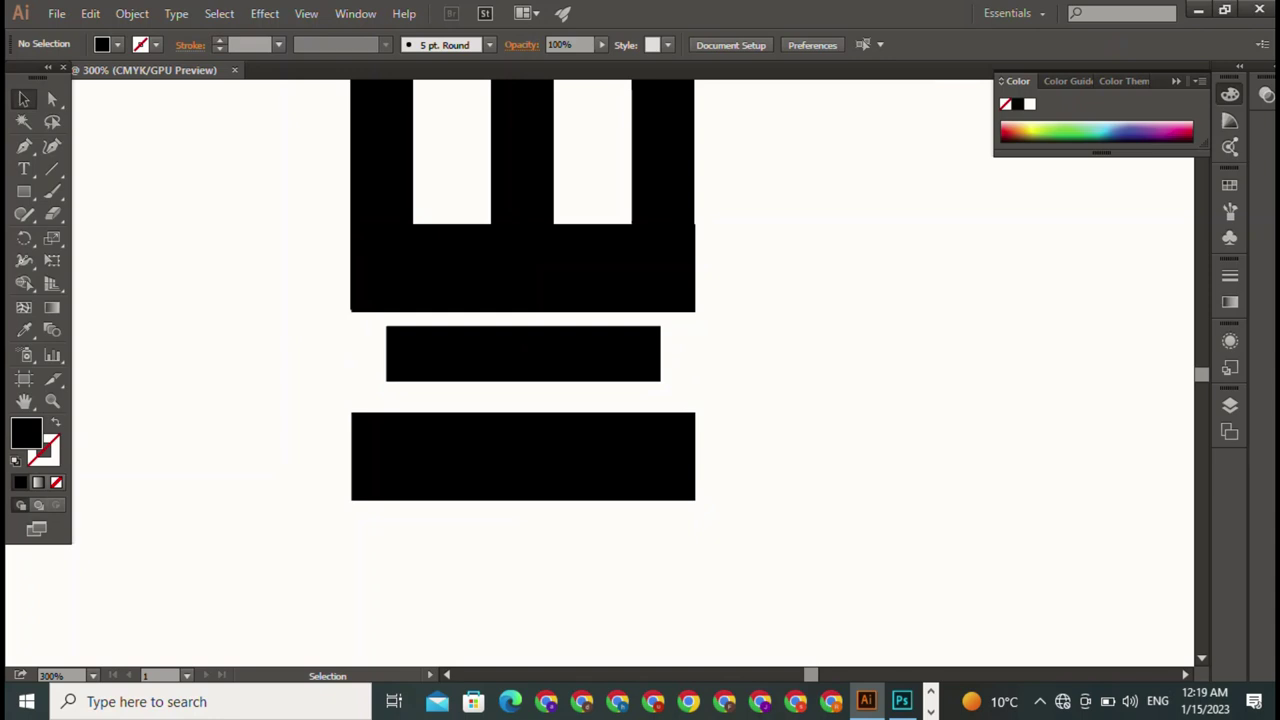
left_click(523, 456)
left_click_drag(523, 500, 523, 480)
key("ctrl+shift+a")
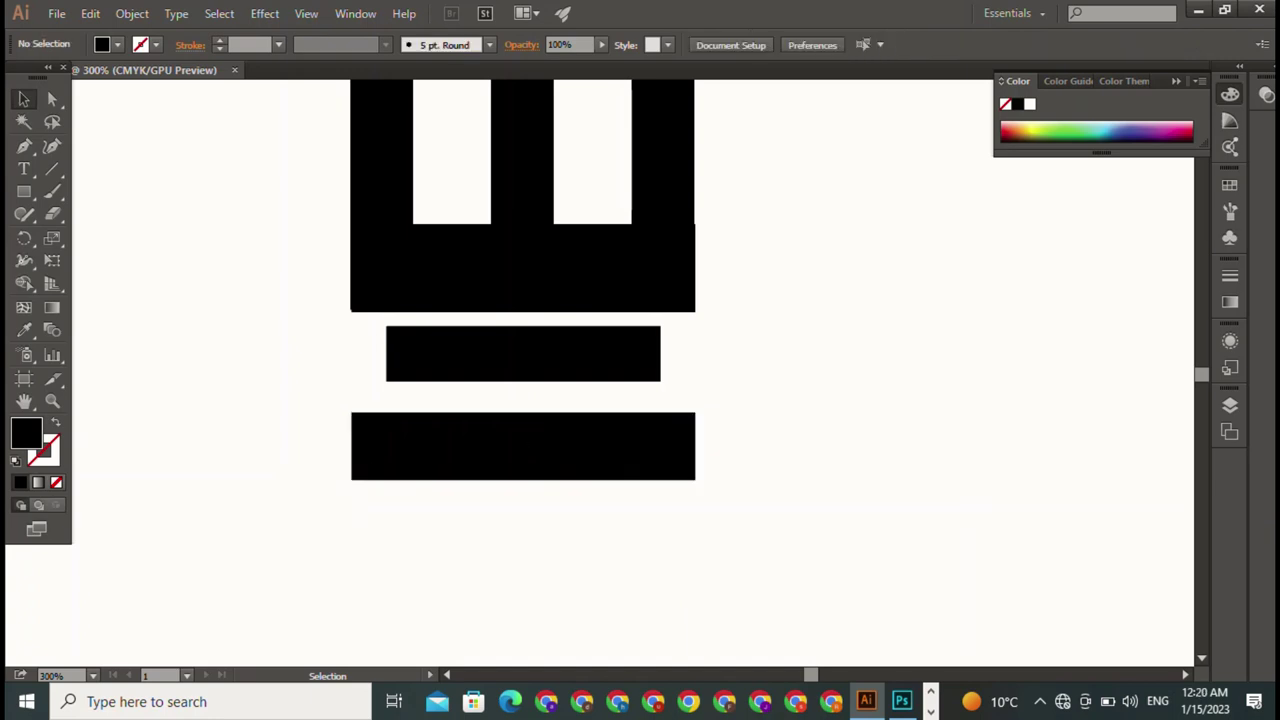
- Zoom out and type the '9 T' text to the right of the trident
key("a")
key("ctrl+minus")
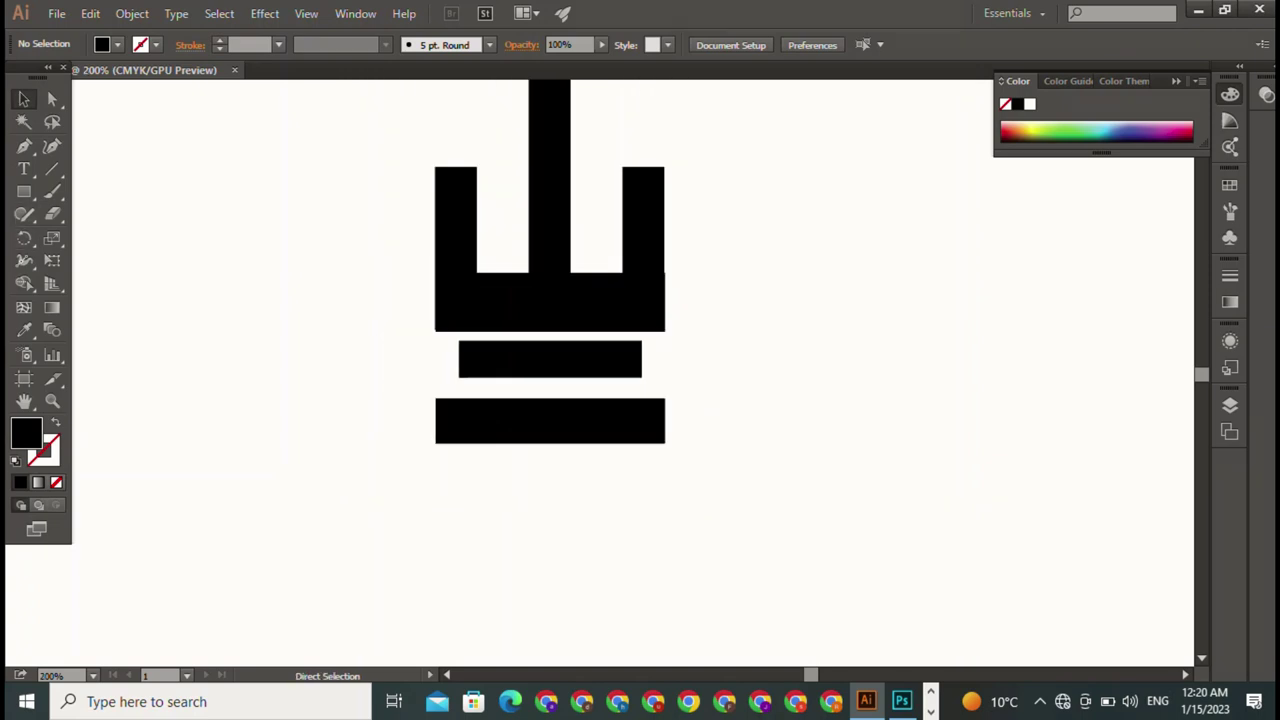
key("ctrl+minus")
key("ctrl+minus")
key("v")
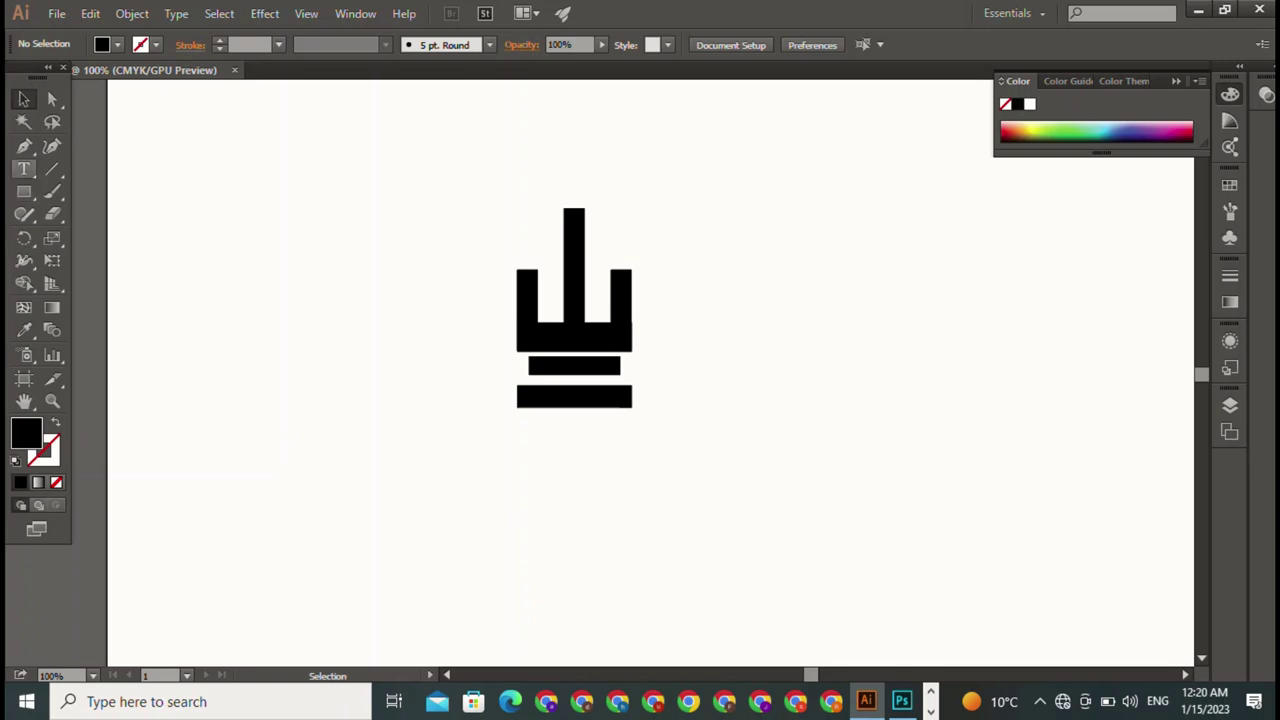
left_click(24, 168)
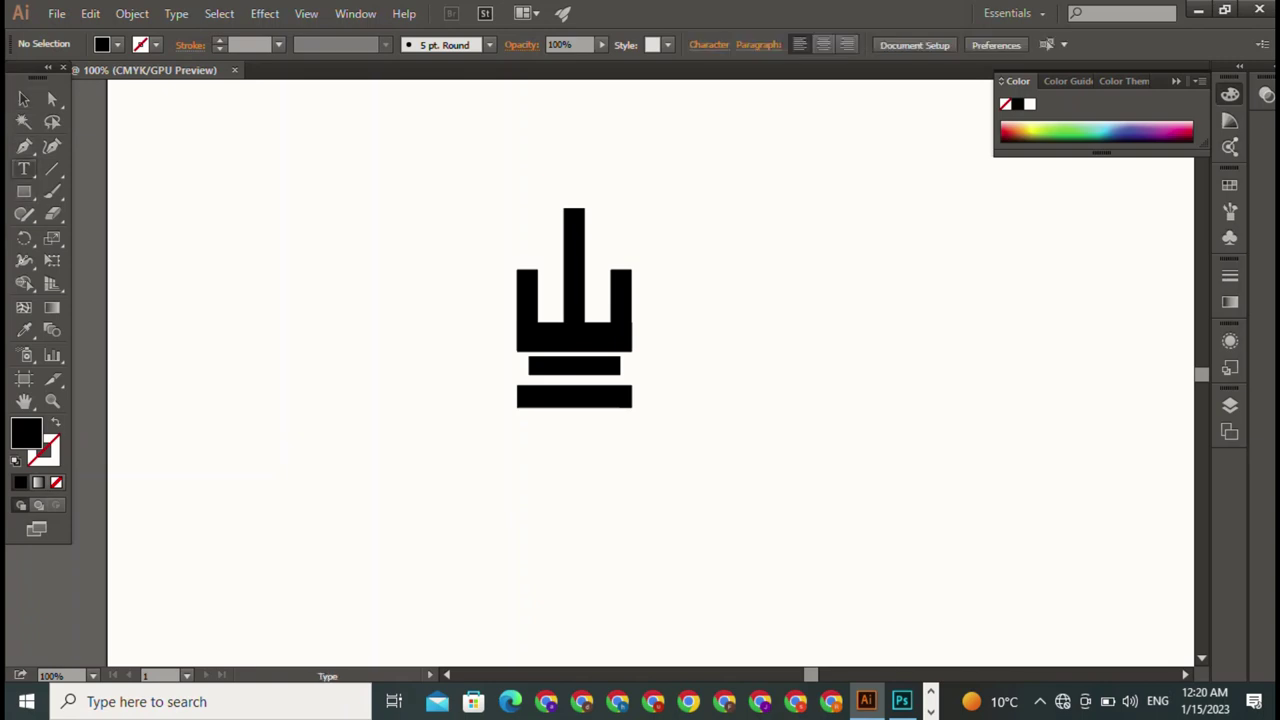
left_click(731, 164)
type("9")
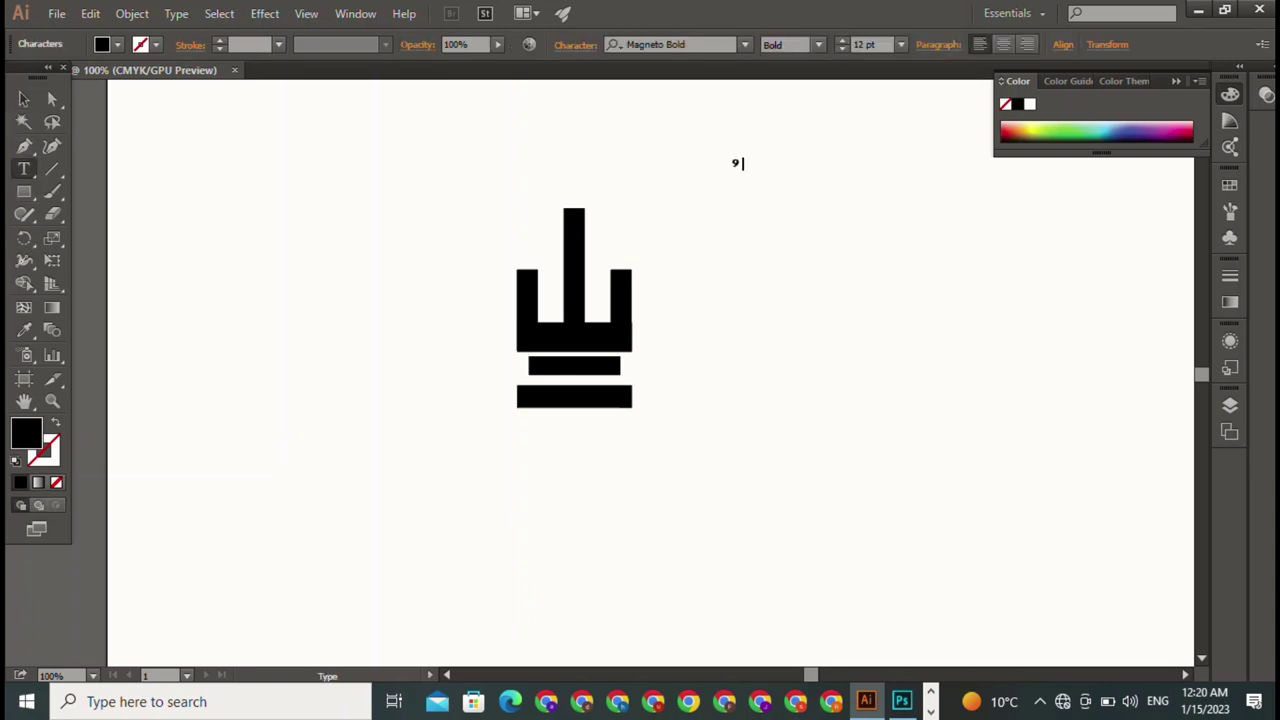
type(" 9")
key("BackSpace")
key("BackSpace")
type("7")
key("Escape")
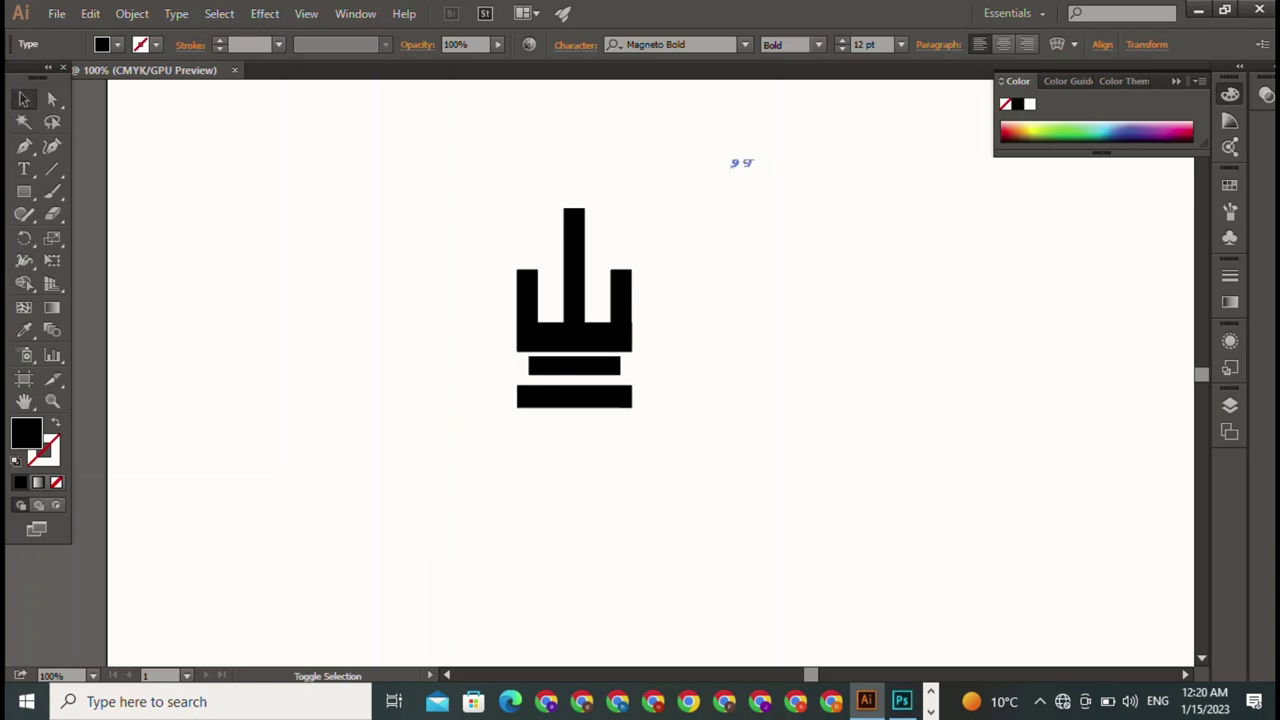
- Enlarge the '9 T' text to about 185 pt and select the T character
left_click_drag(756, 172, 984, 312)
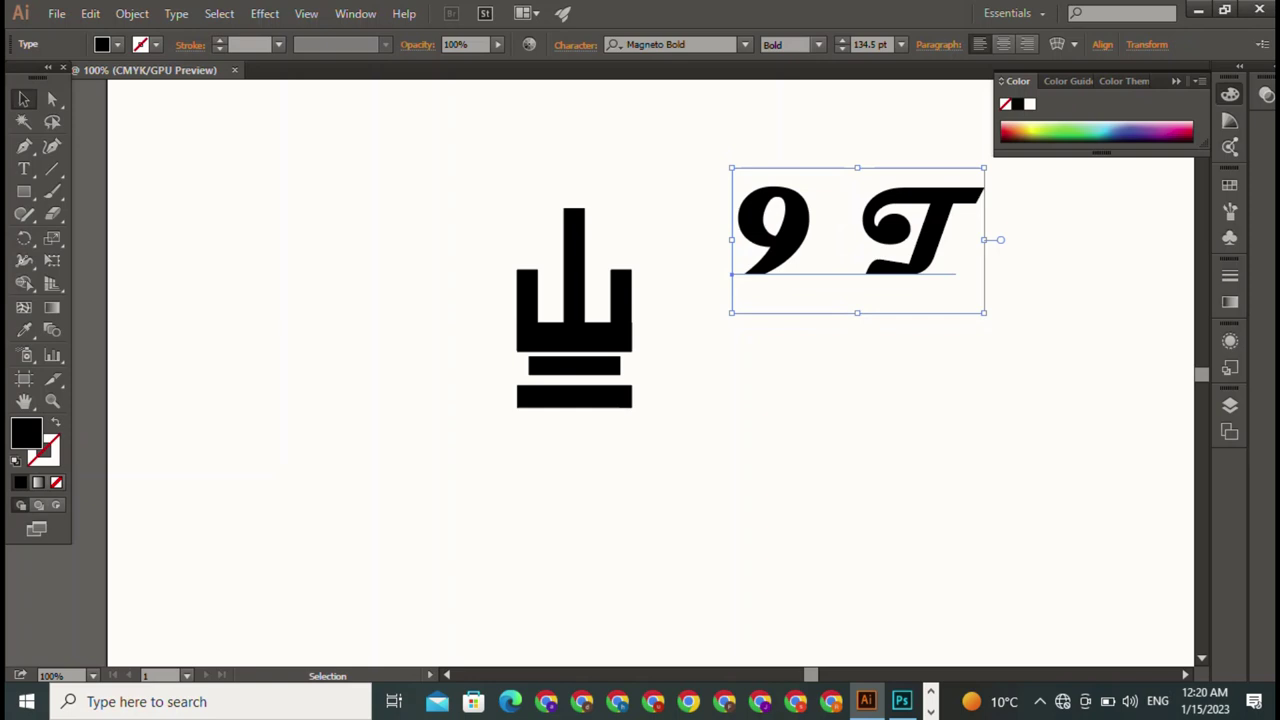
left_click_drag(984, 312, 1079, 366)
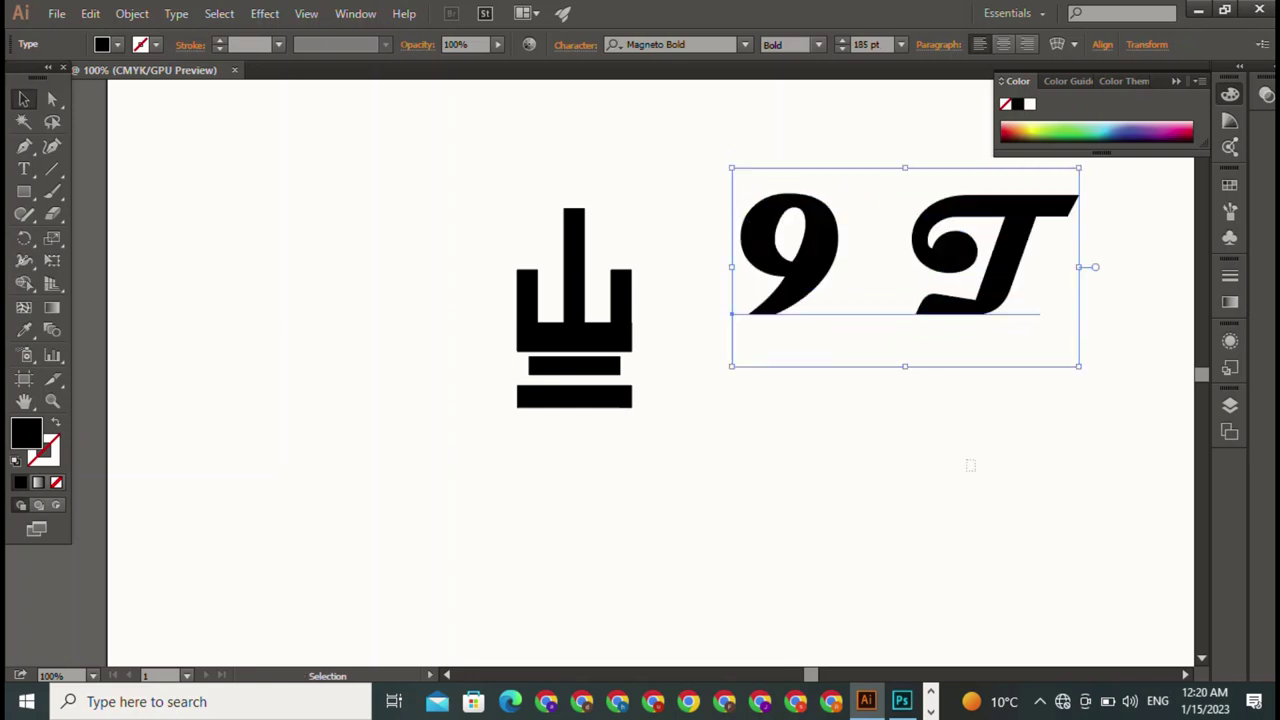
key("t")
left_click(912, 267)
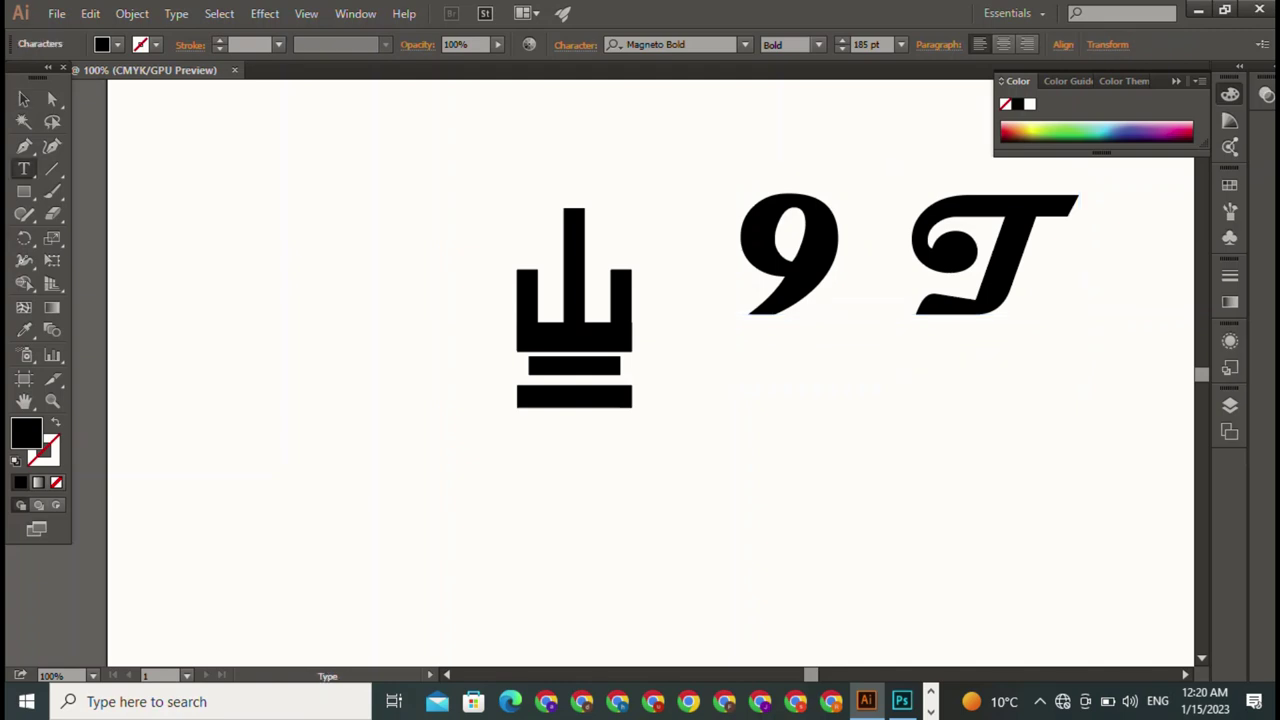
key("shift+Right")
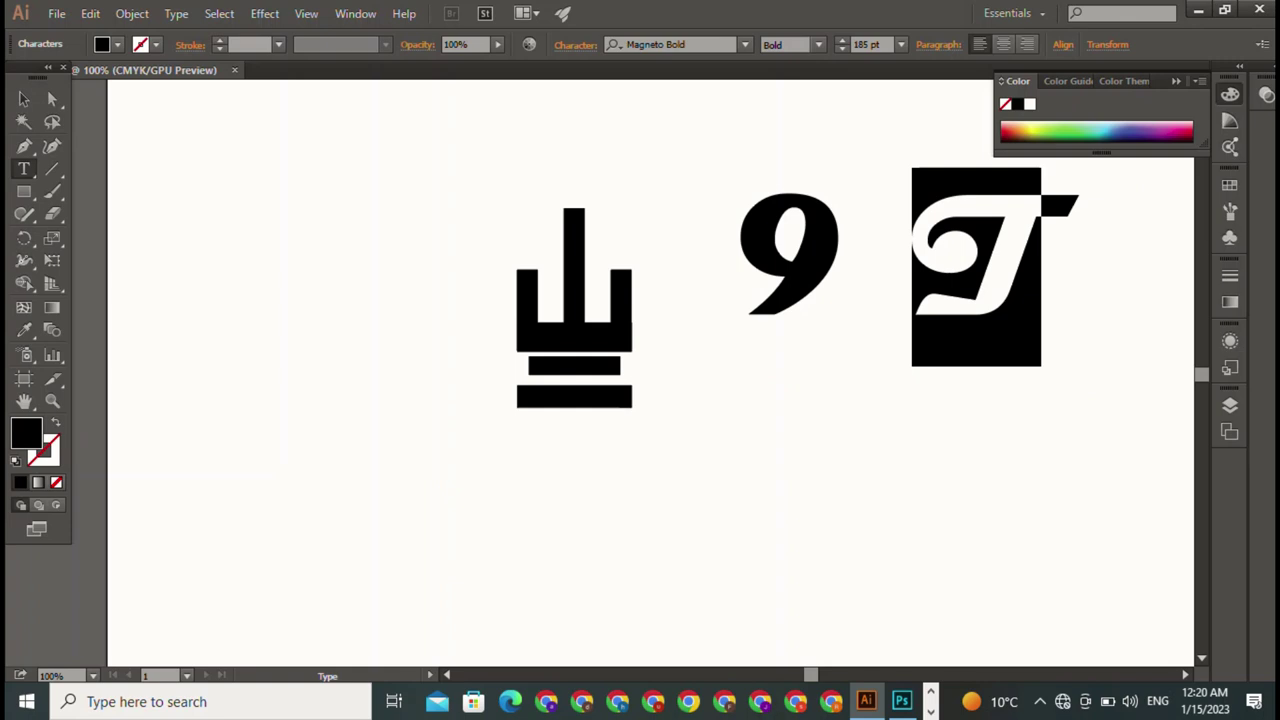
left_click(700, 45)
type("h")
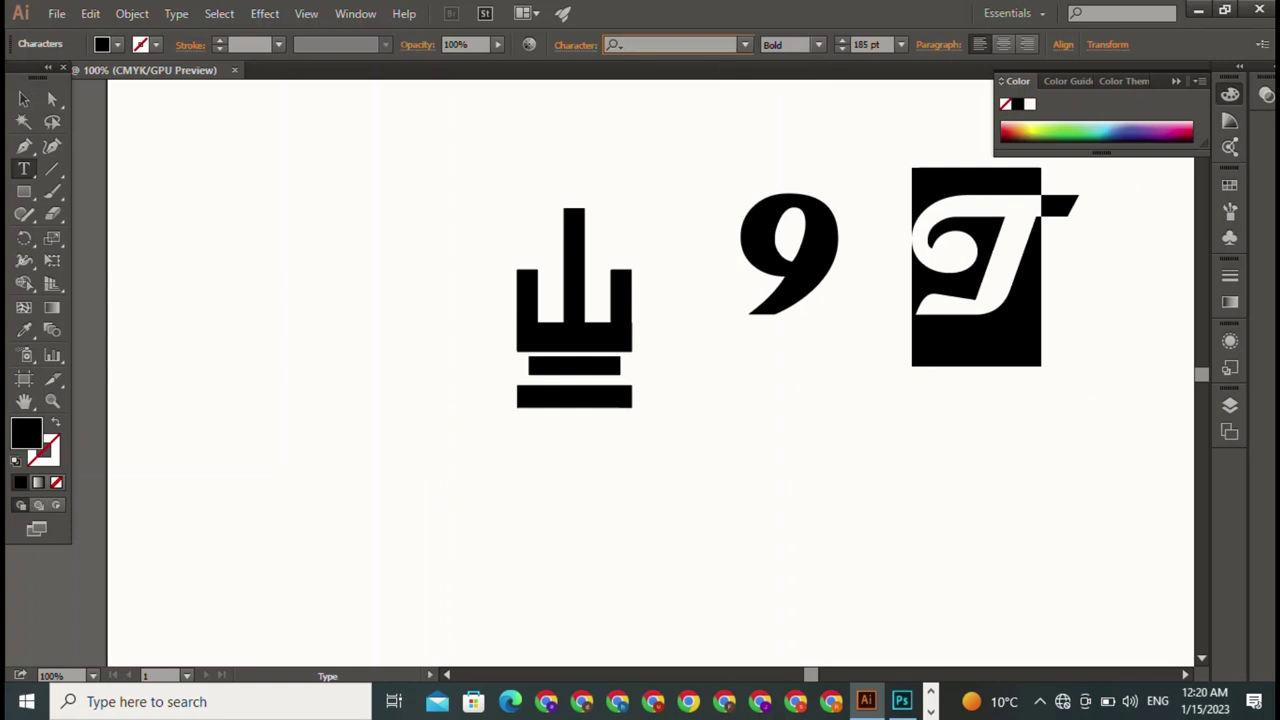
type("o")
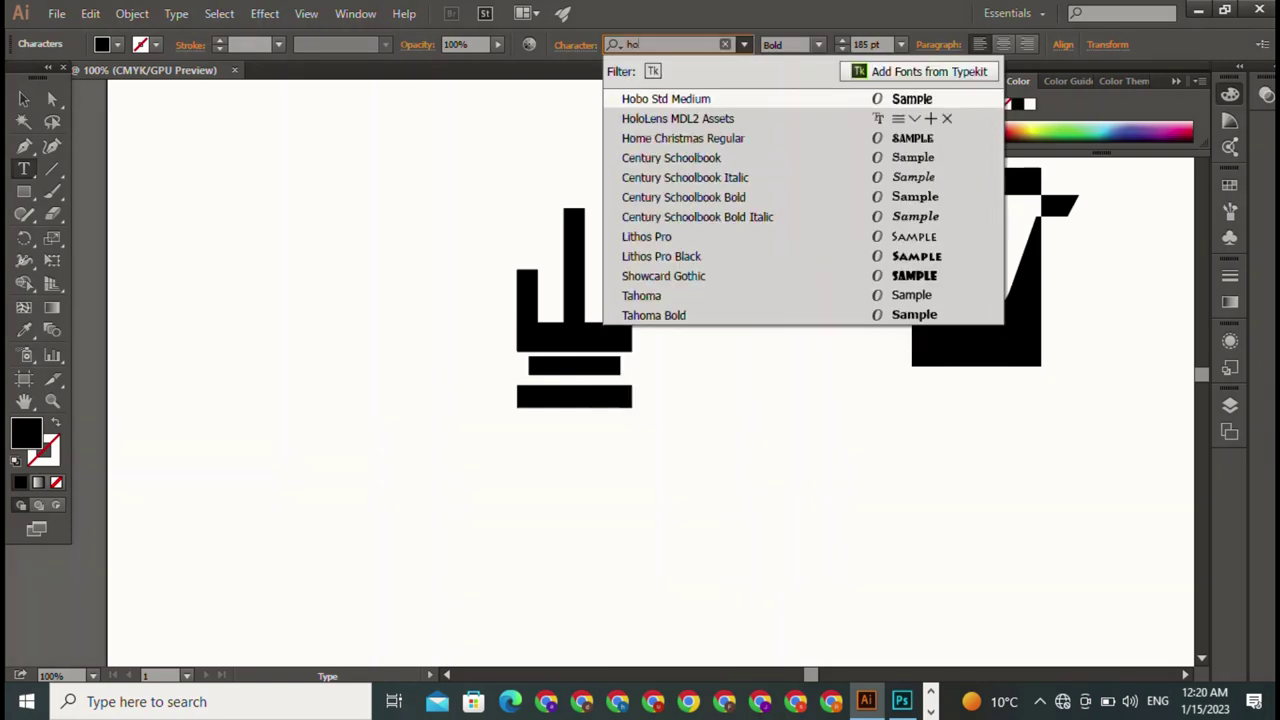
key("Down")
key("Down")
key("Return")
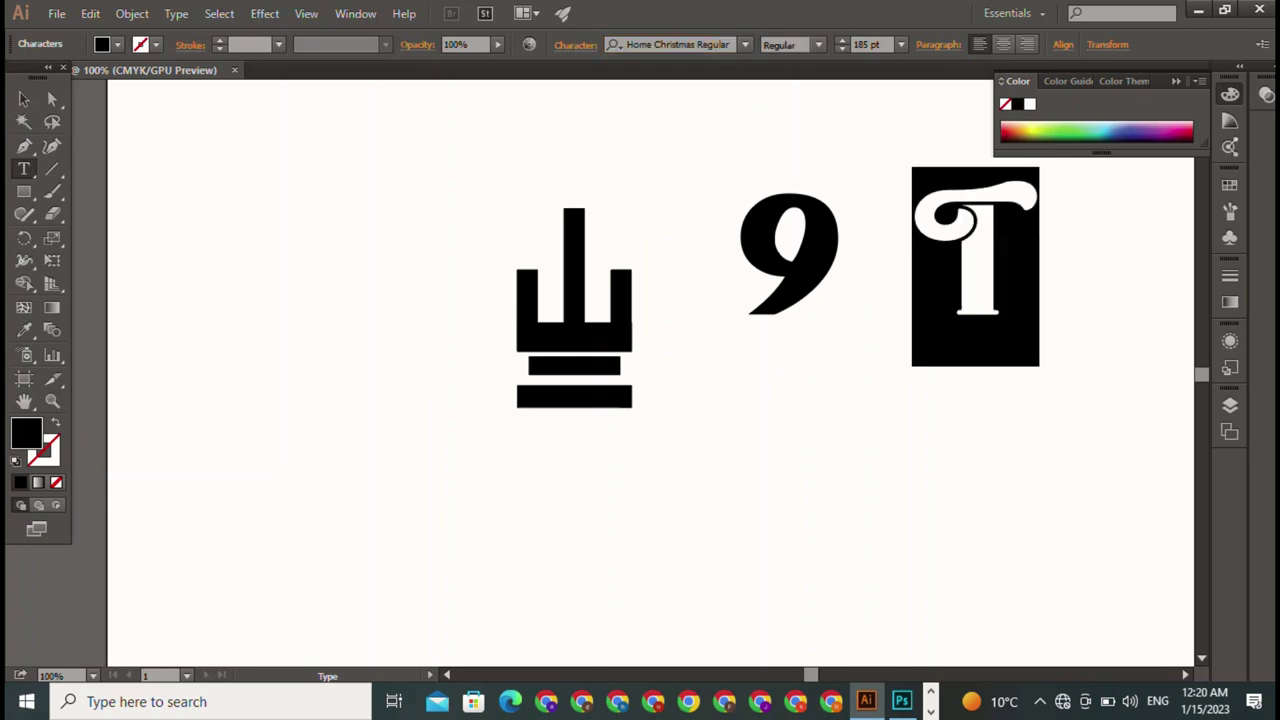
left_click(746, 44)
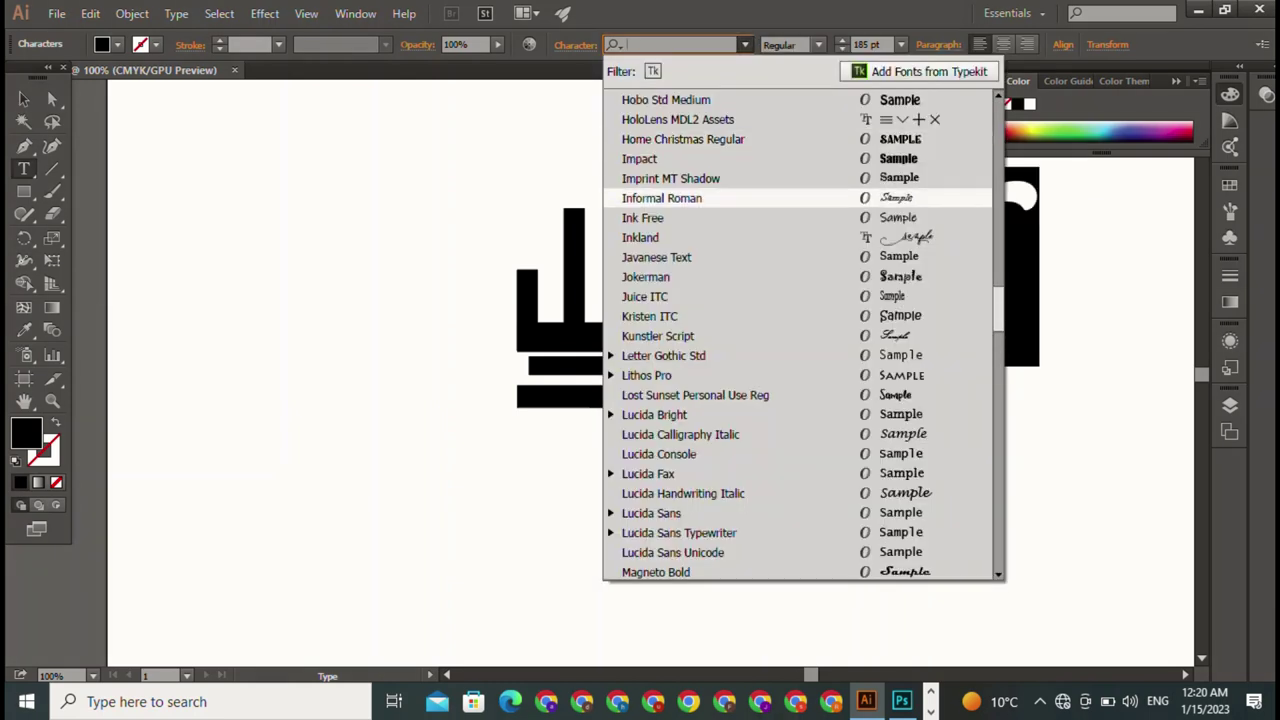
left_click(680, 237)
left_click(746, 44)
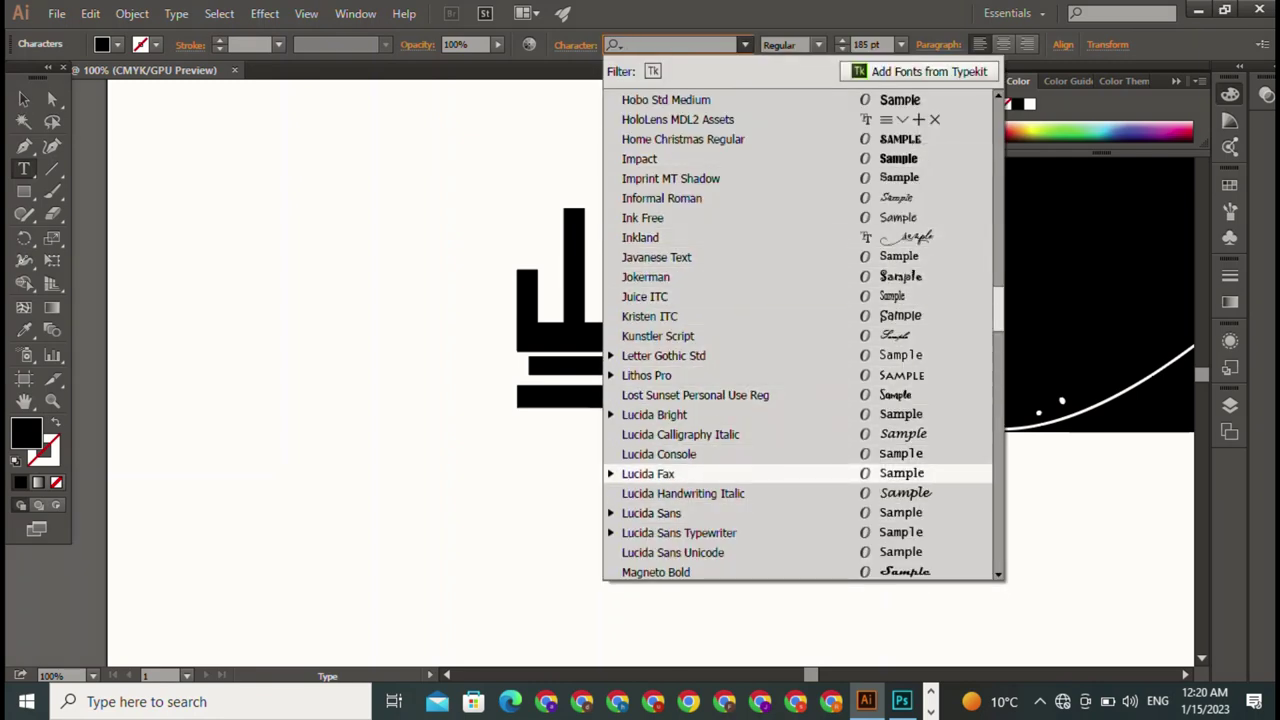
left_click(656, 572)
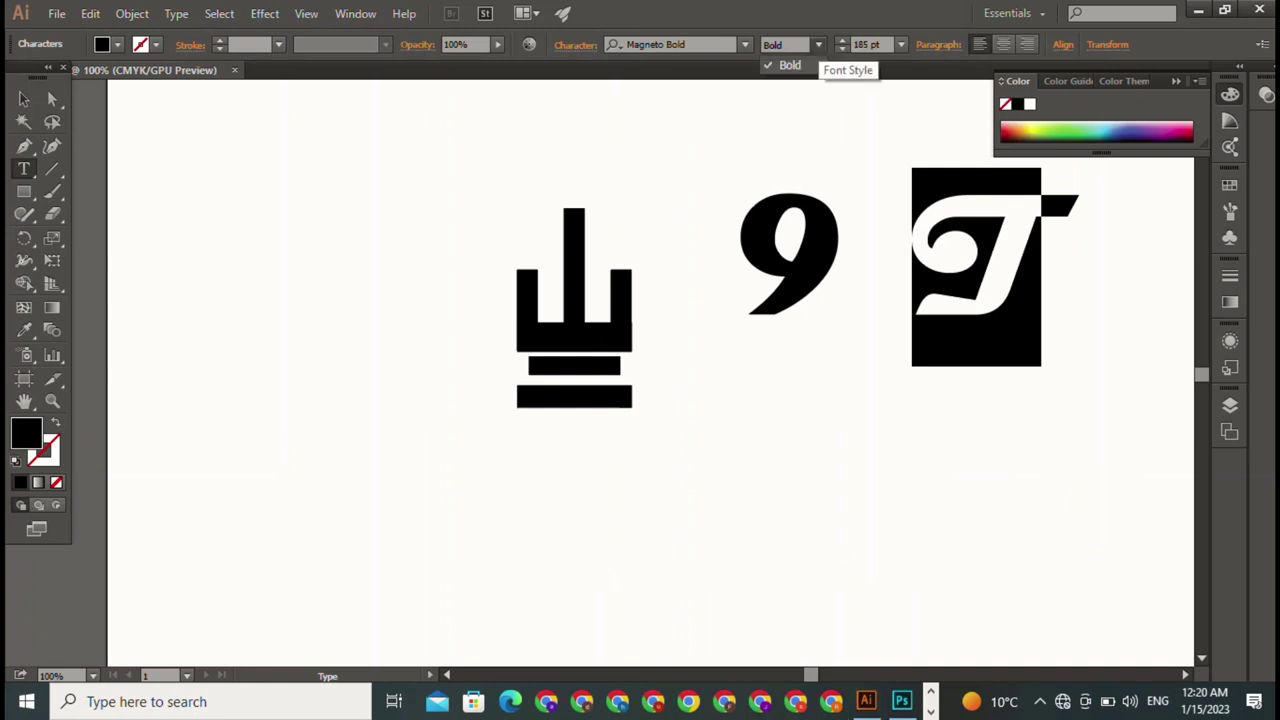
- Scale the '9 T' text down to 113.5 pt and move it beside the trident
key("Escape")
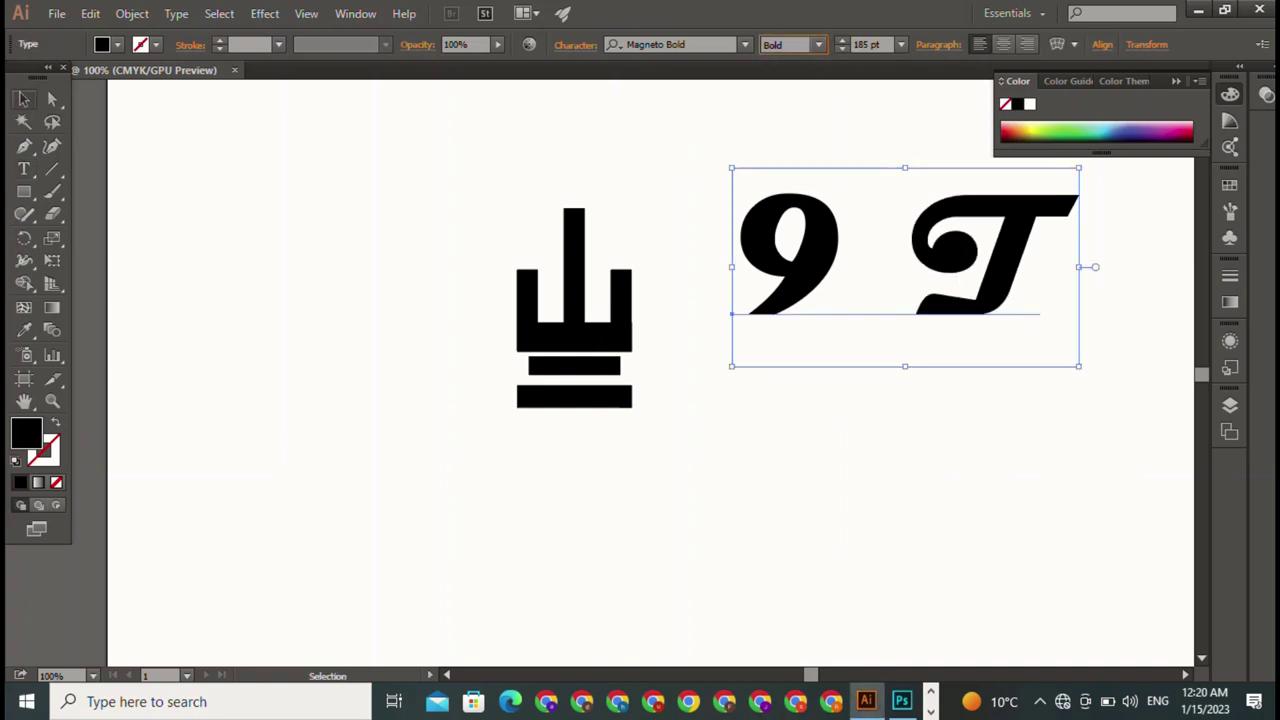
key("ctrl+shift+a")
left_click(790, 255)
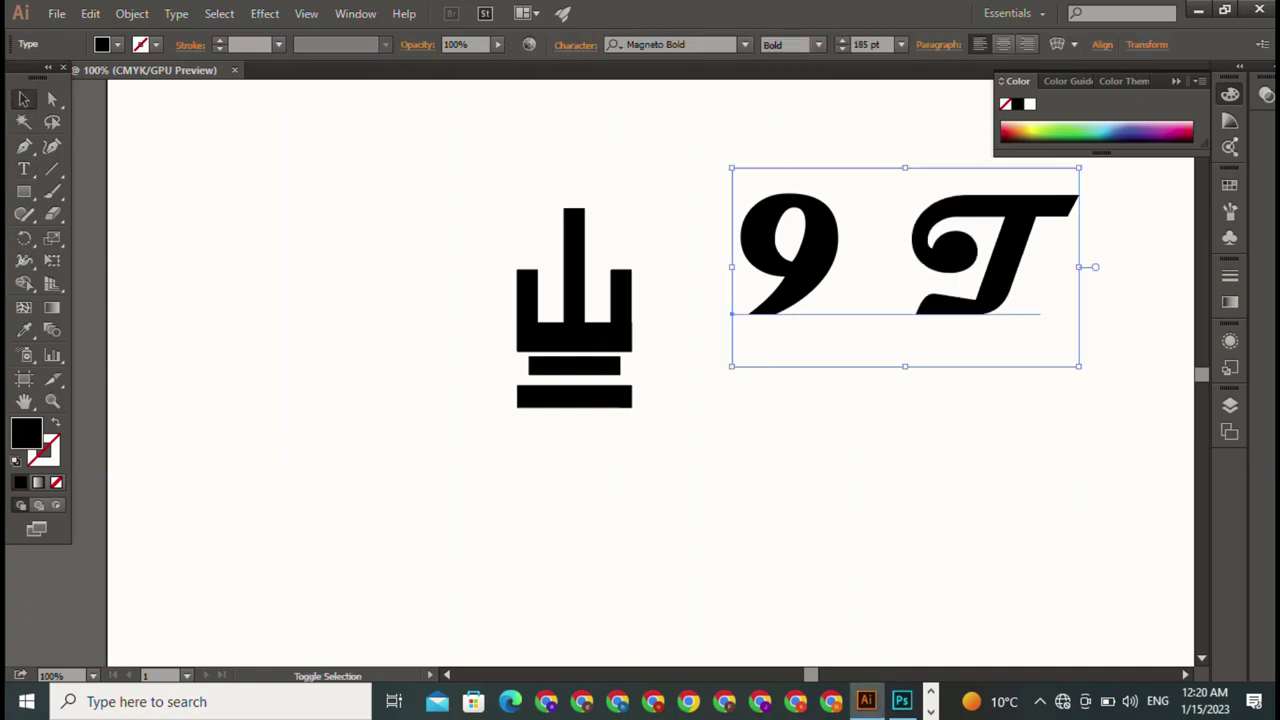
left_click_drag(790, 255, 745, 245)
left_click_drag(987, 314, 945, 290)
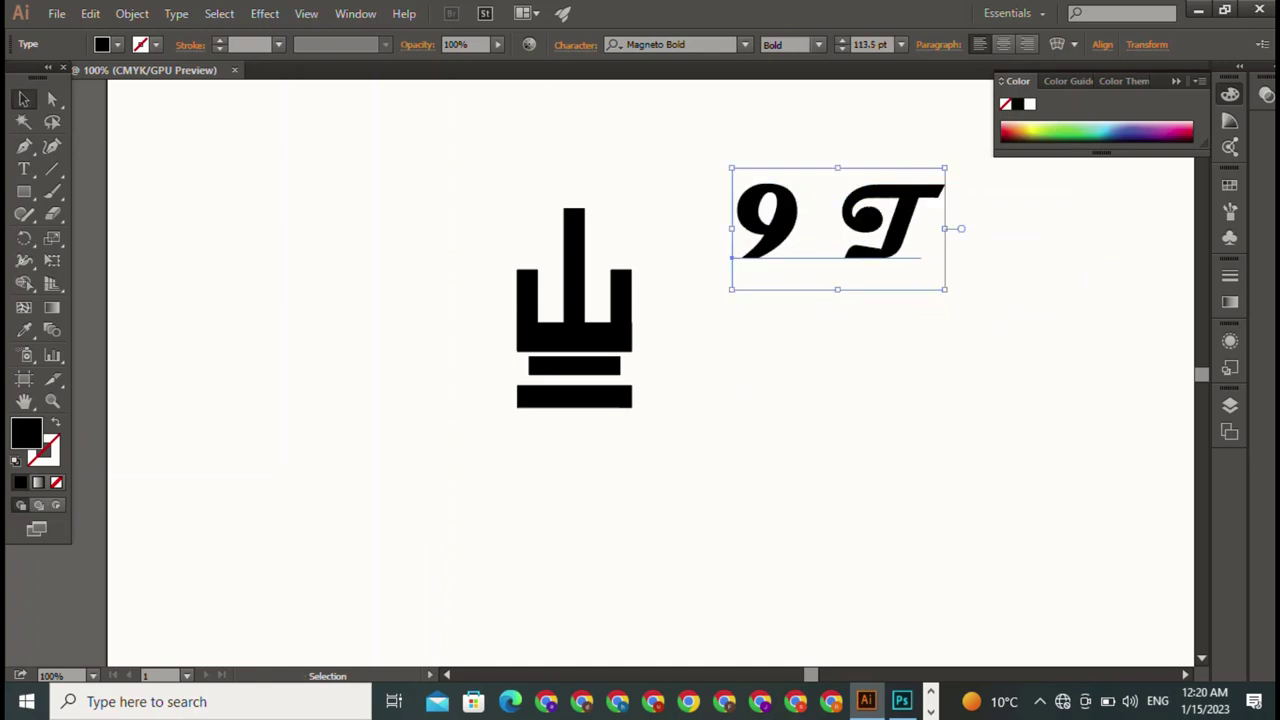
left_click_drag(770, 220, 684, 330)
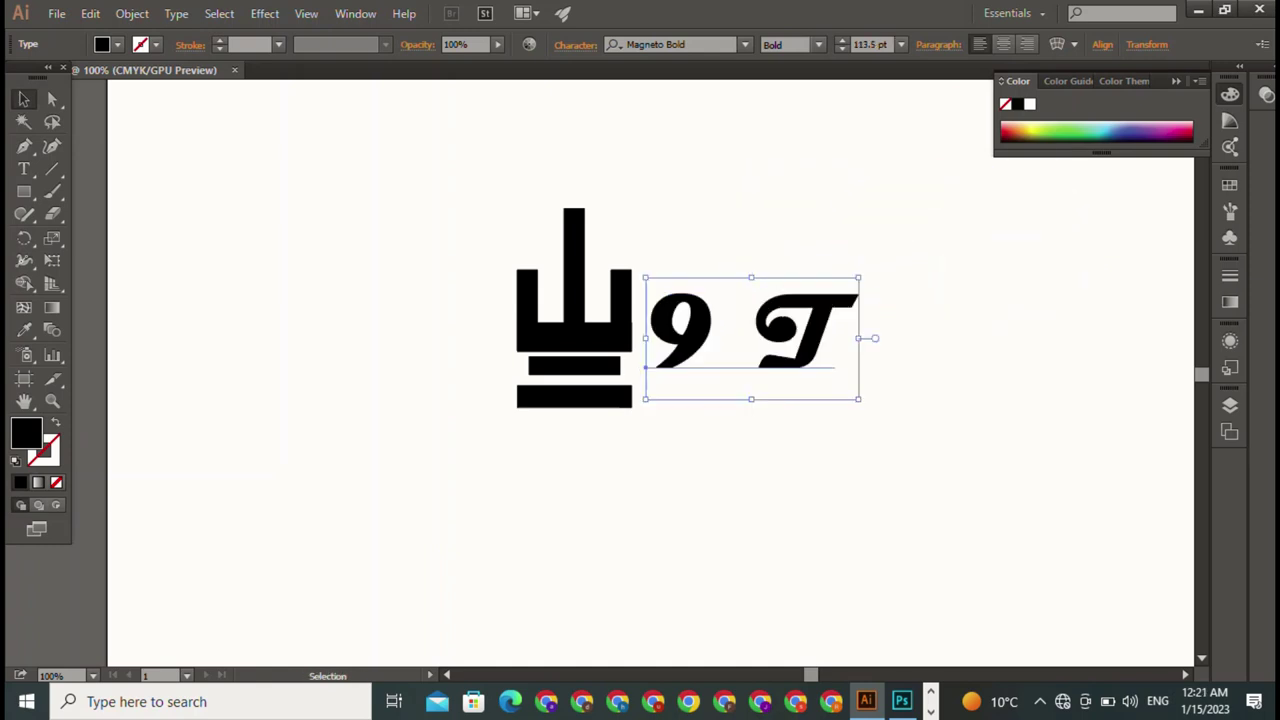
- Widen the trident's horizontal bar slightly and shift the artwork left
left_click(620, 310)
left_click(573, 337)
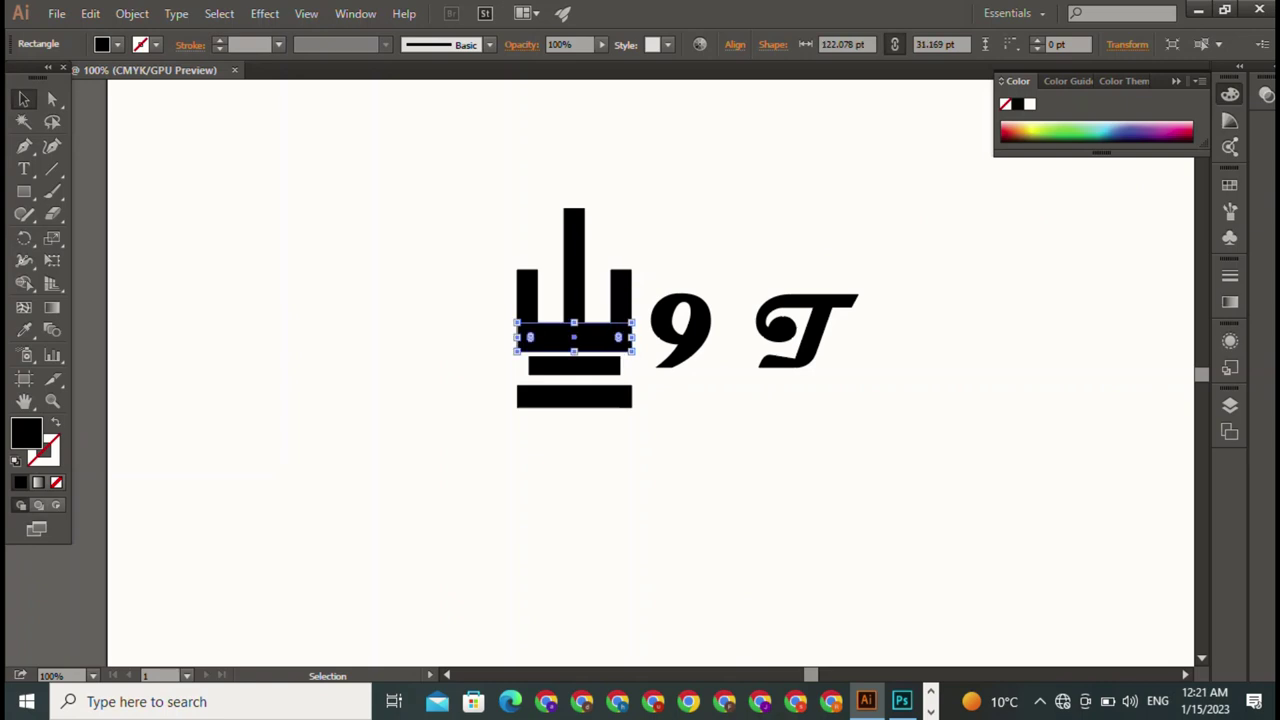
left_click_drag(631, 337, 632, 338)
key("ctrl+shift+a")
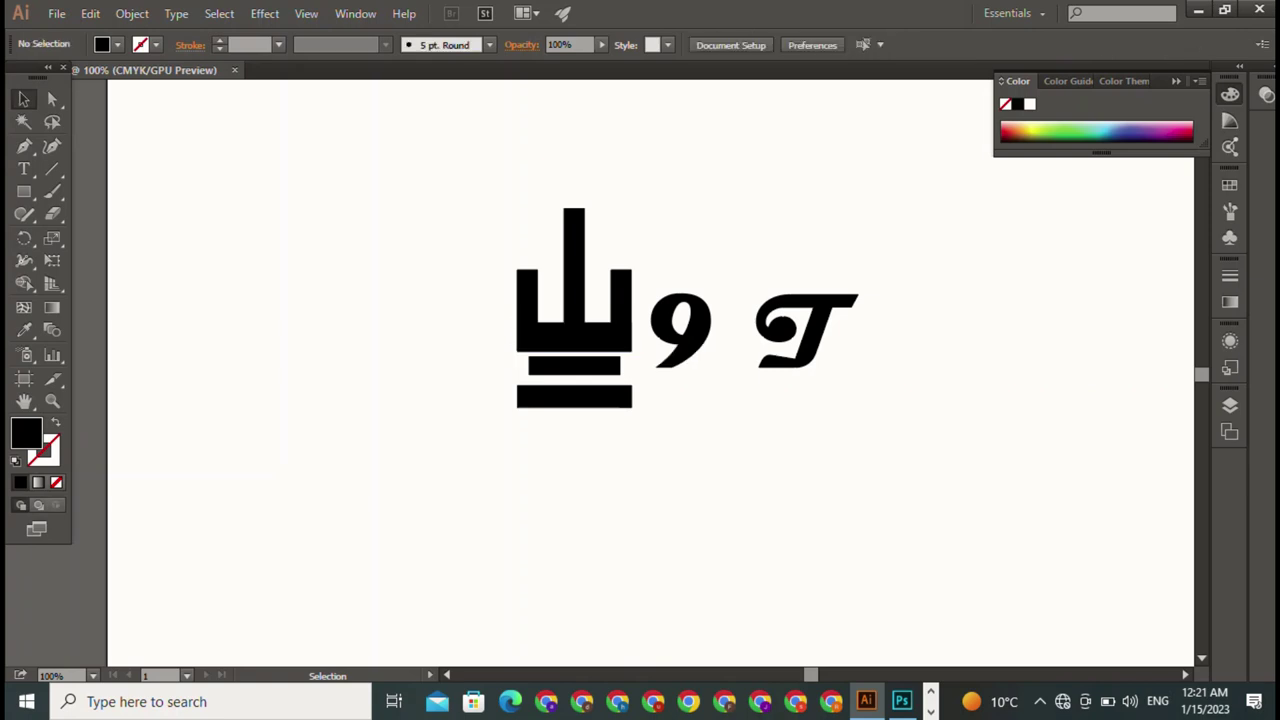
left_click_drag(650, 370, 400, 375)
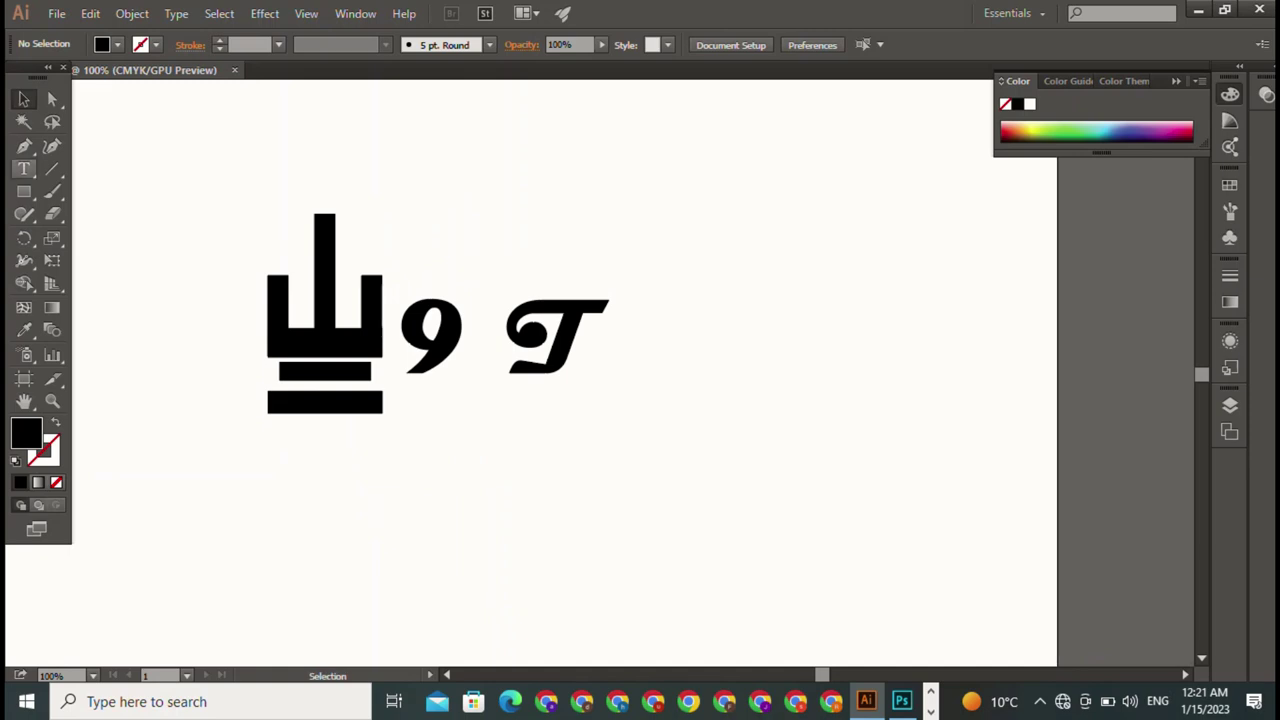
- Draw a closed, tapered black swoosh curving upward with the Pen tool
left_click(24, 169)
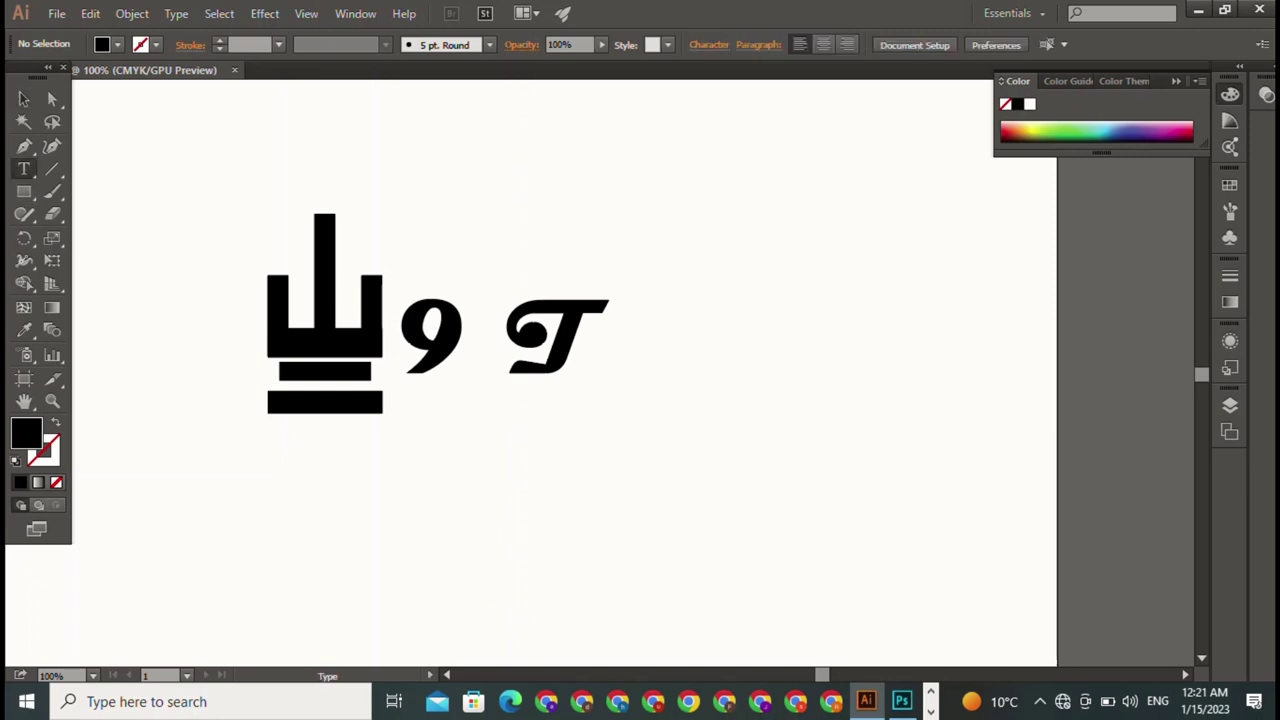
left_click(24, 146)
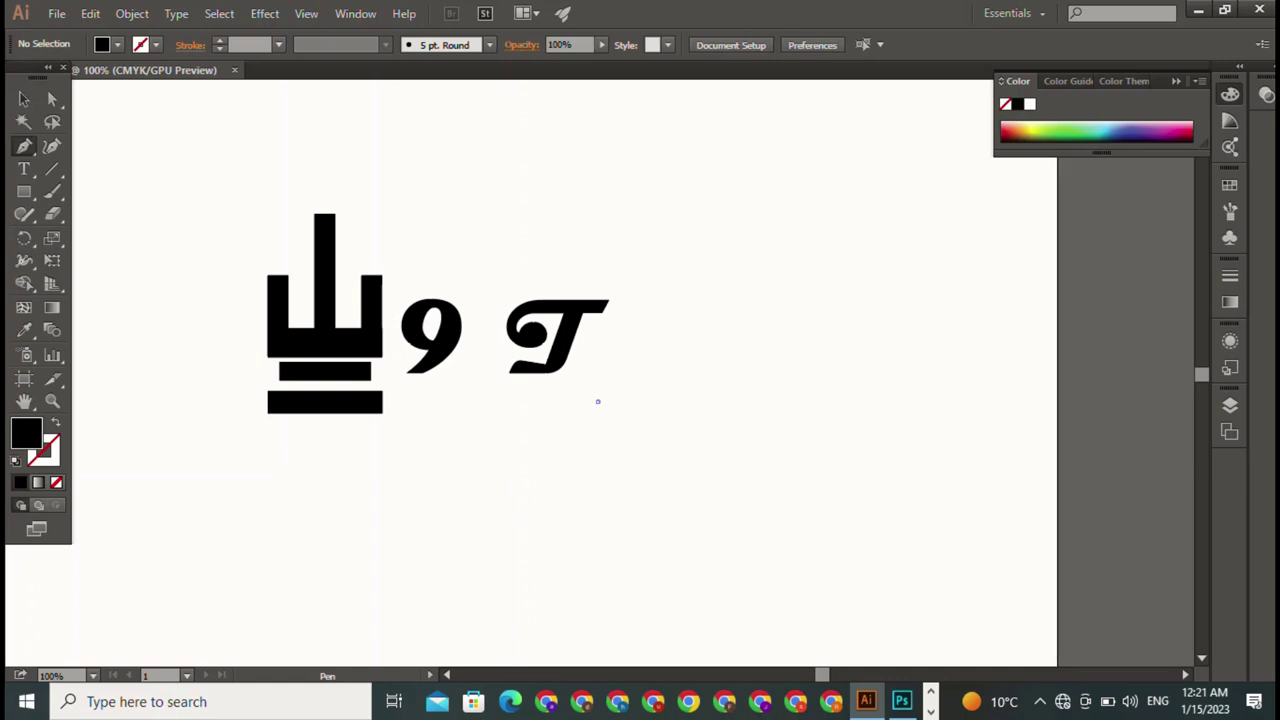
left_click(598, 401)
left_click_drag(800, 273, 810, 241)
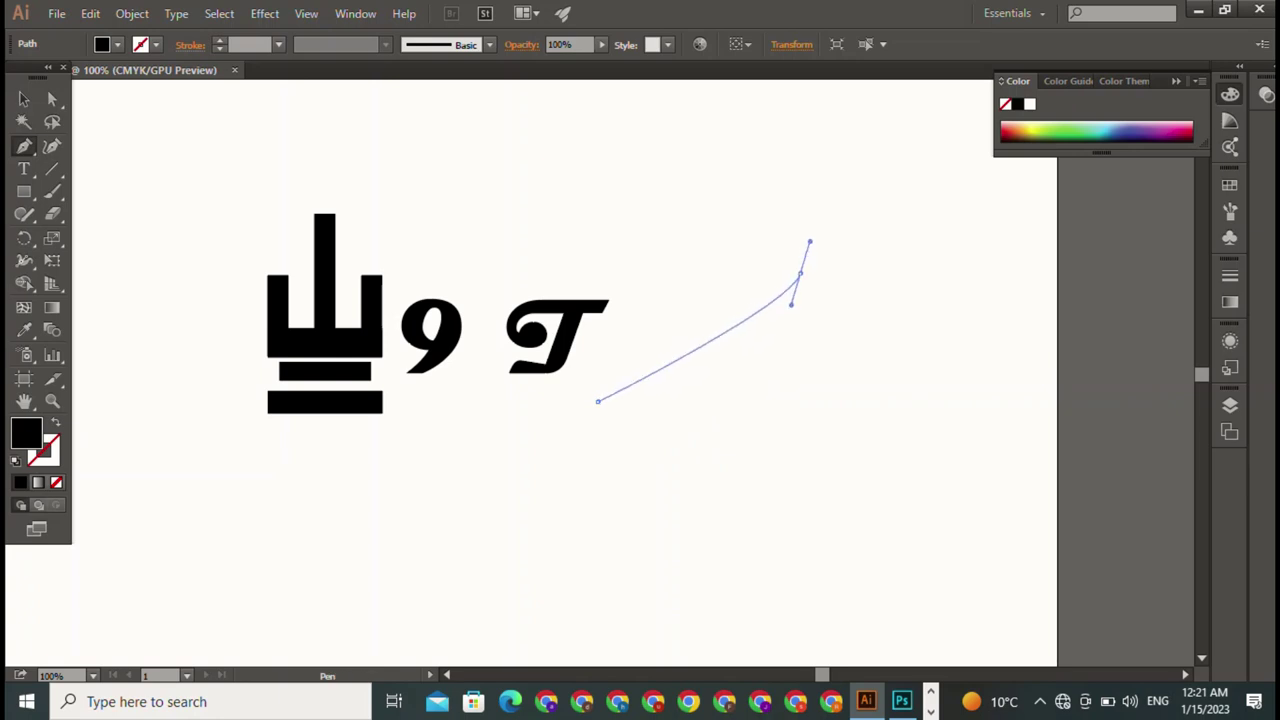
left_click(800, 273)
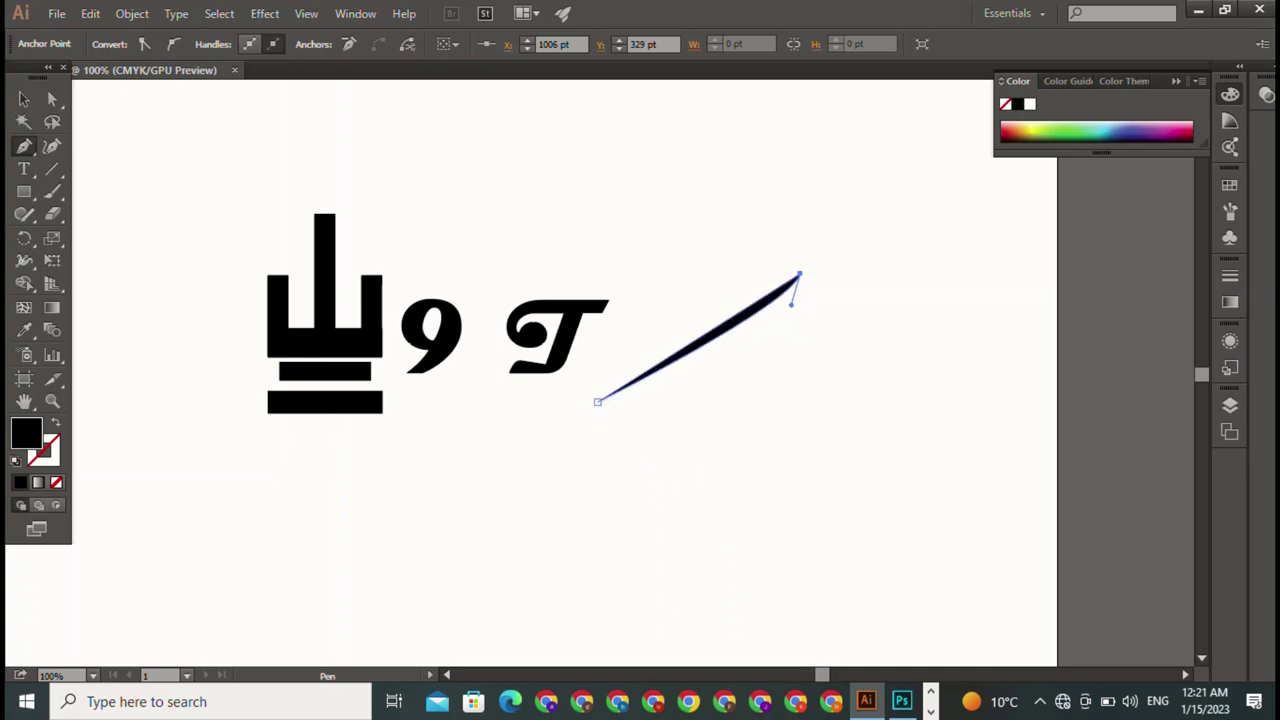
mouse_move(598, 401)
left_mouse_down()
mouse_move(633, 415)
mouse_move(764, 384)
left_mouse_up()
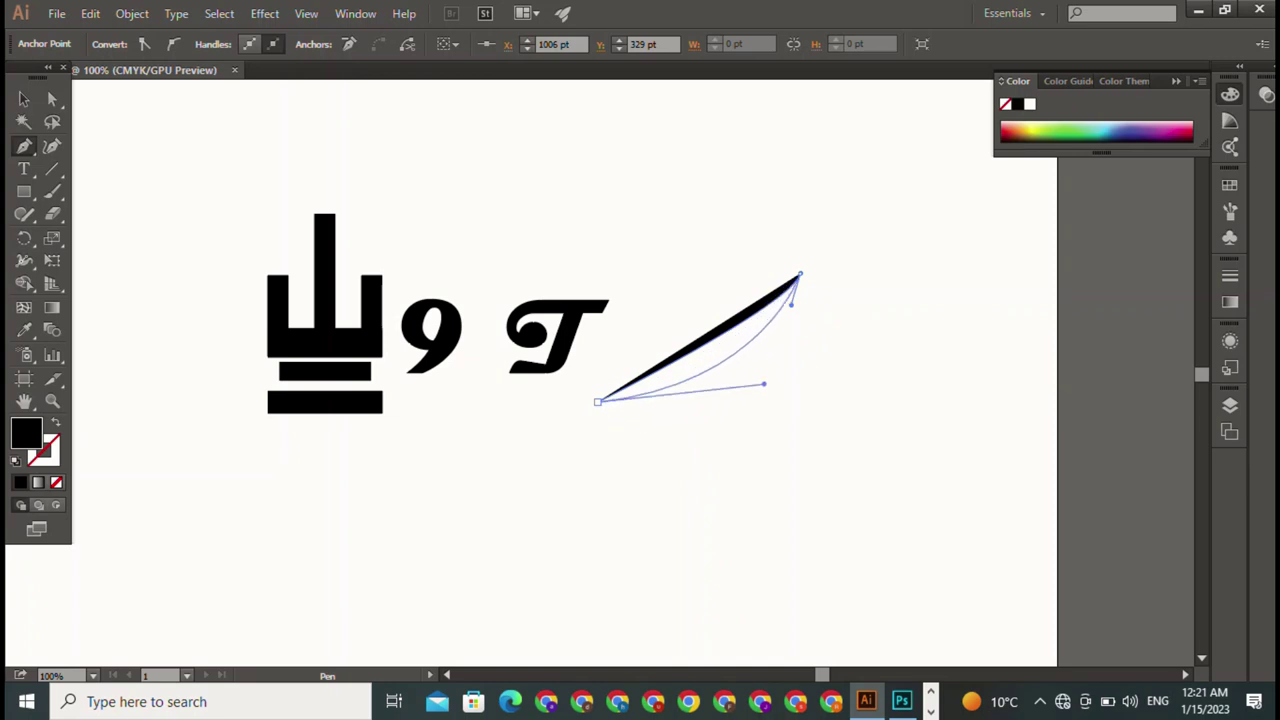
left_click_drag(764, 384, 773, 366)
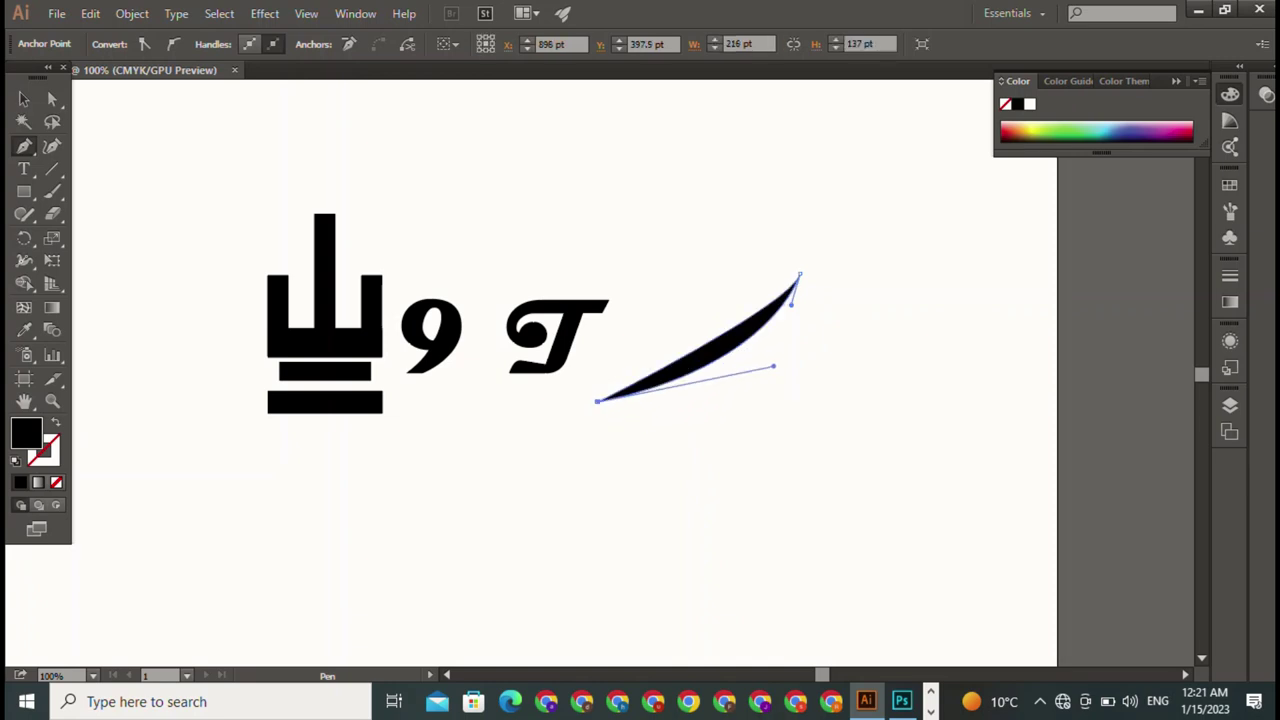
- Move the swoosh next to the T and start a small tick mark above the lettering
left_click(24, 98)
key("ctrl+shift+a")
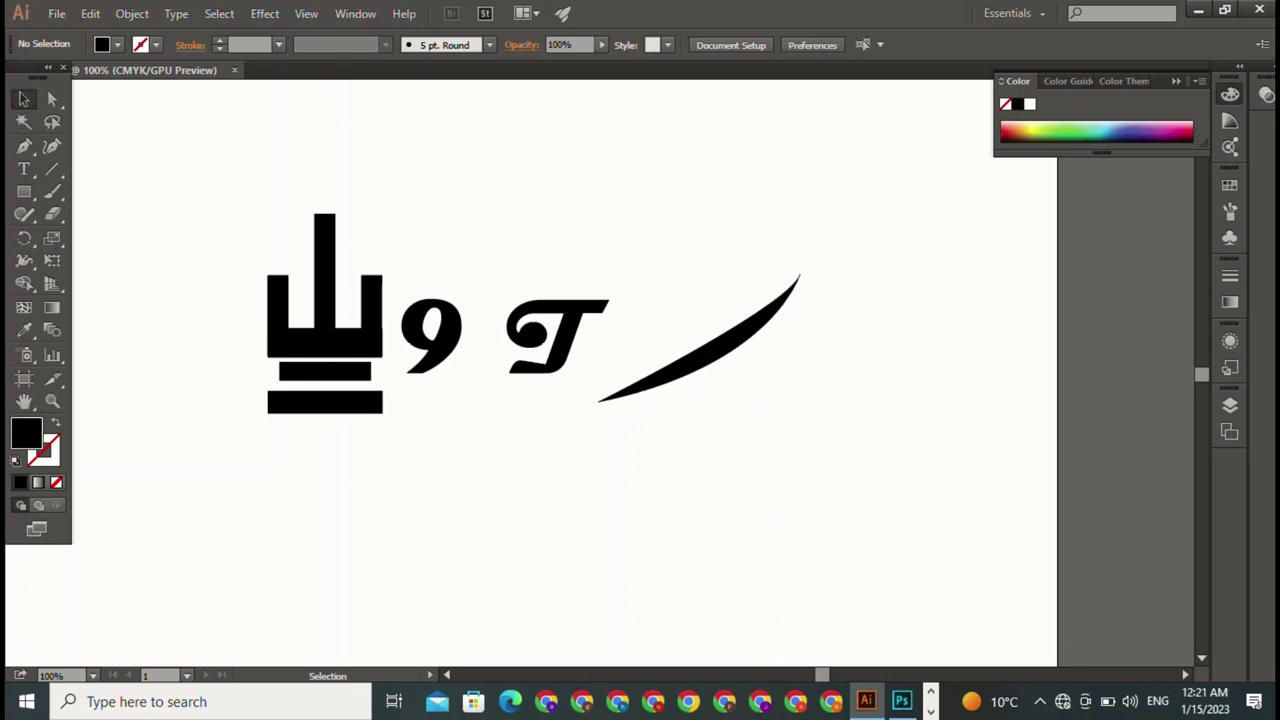
left_click_drag(700, 350, 668, 352)
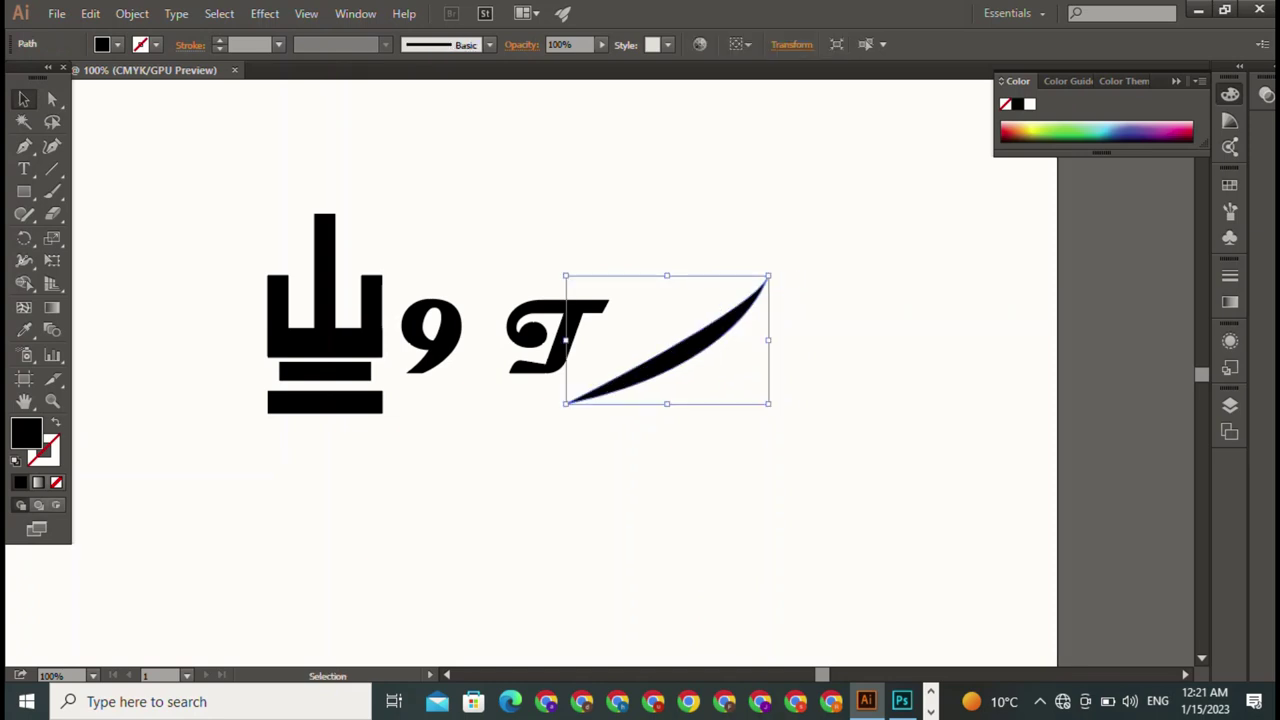
left_click(24, 146)
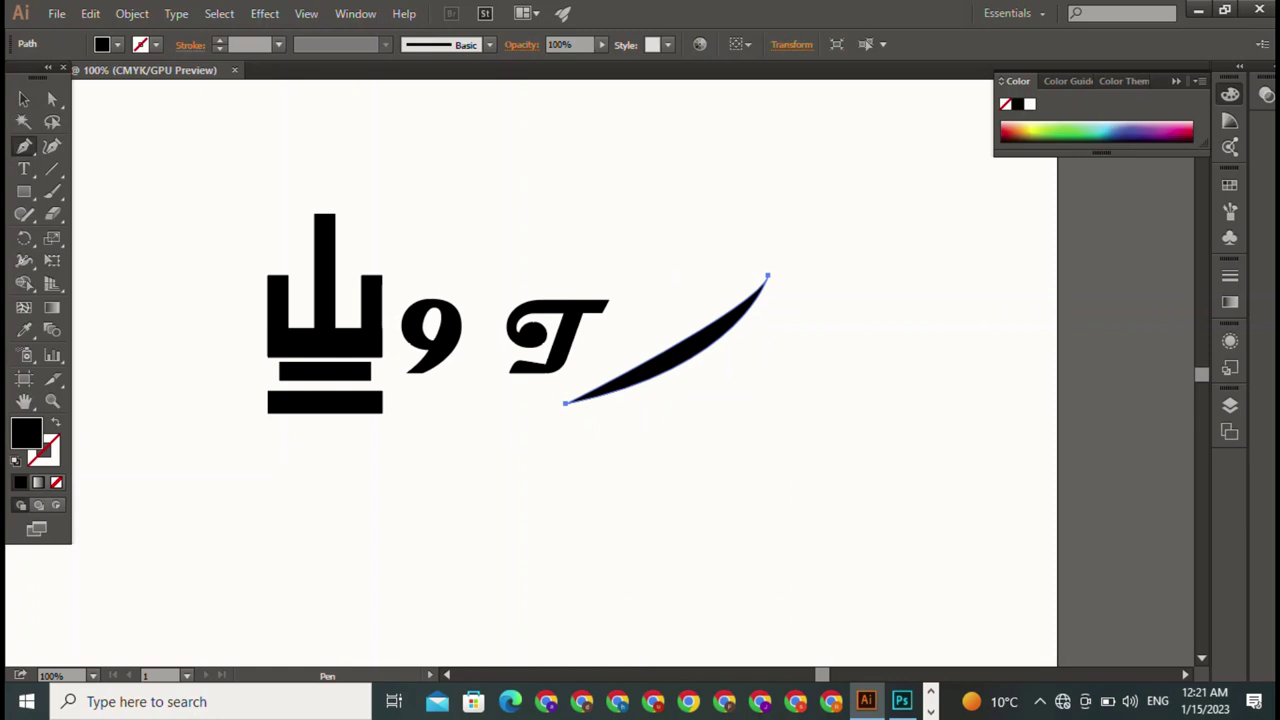
left_click_drag(386, 133, 416, 155)
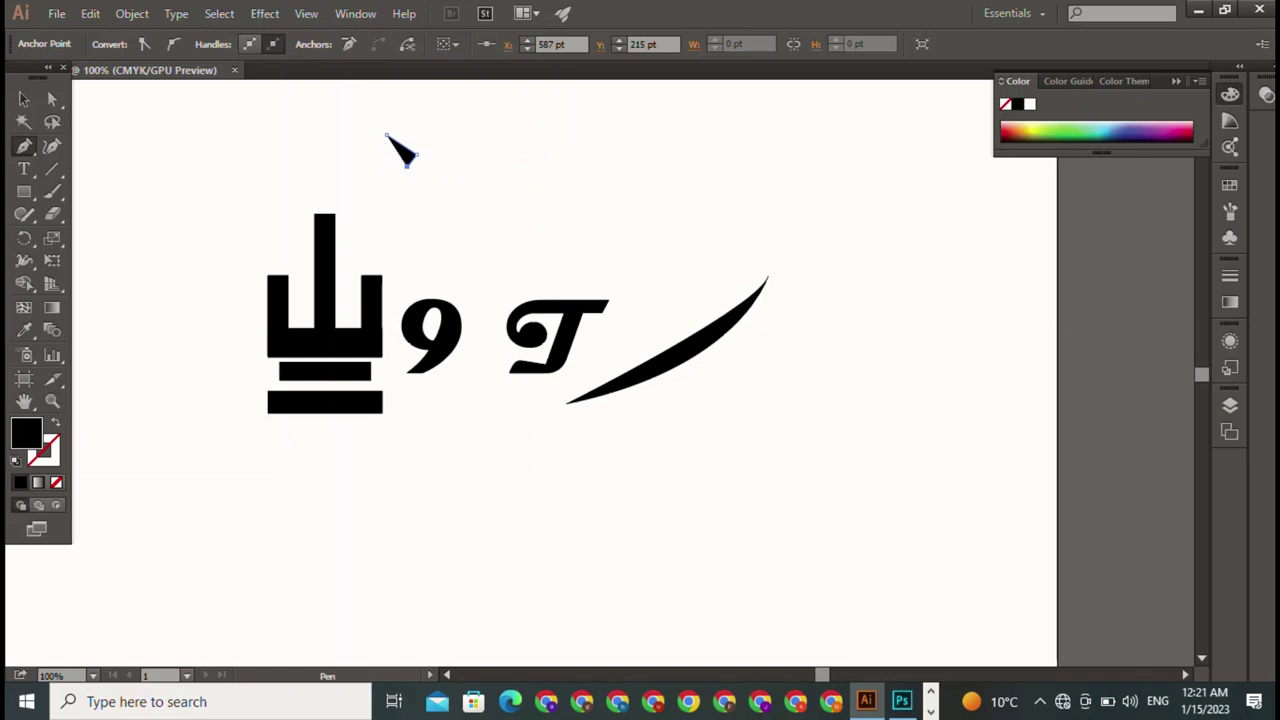
- Close and reshape the tick mark, then duplicate it to the right
left_click(387, 137)
left_click_drag(387, 134, 389, 134)
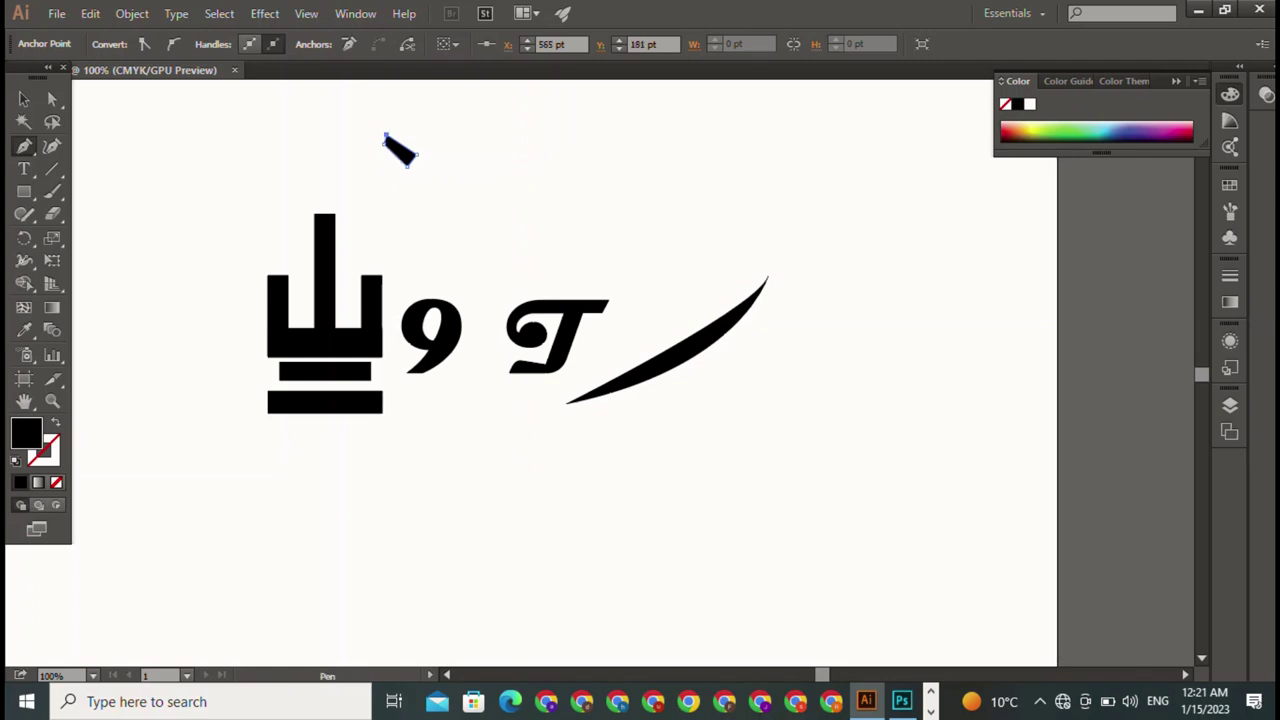
key("v")
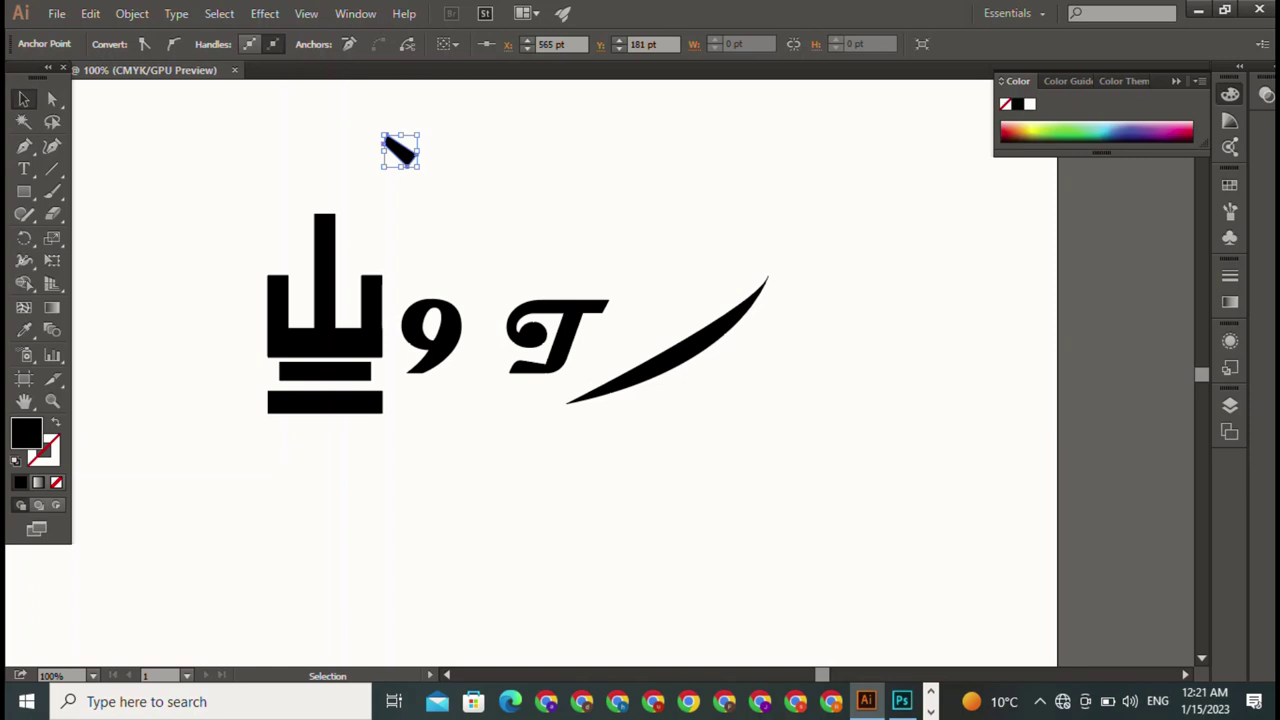
left_click_drag(400, 150, 468, 150)
- Move the right tick closer and place both ticks above the swoosh as a ツ
left_click(340, 120)
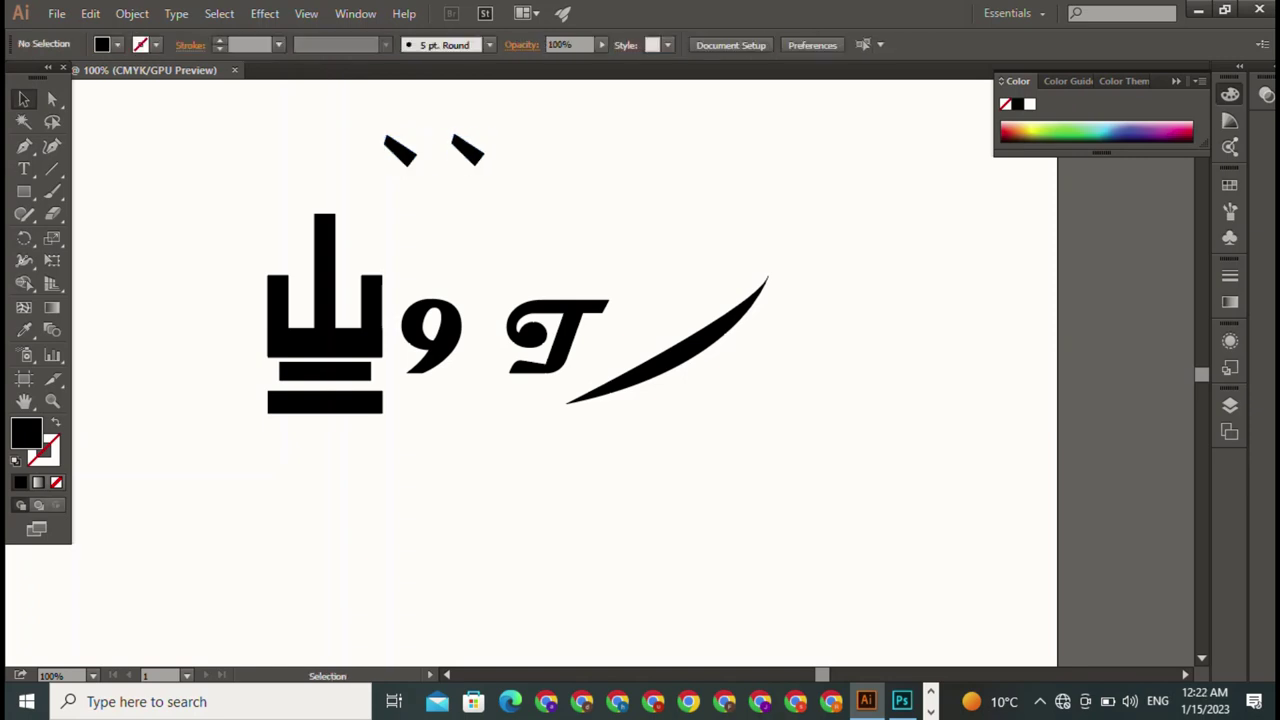
left_click_drag(340, 115, 500, 180)
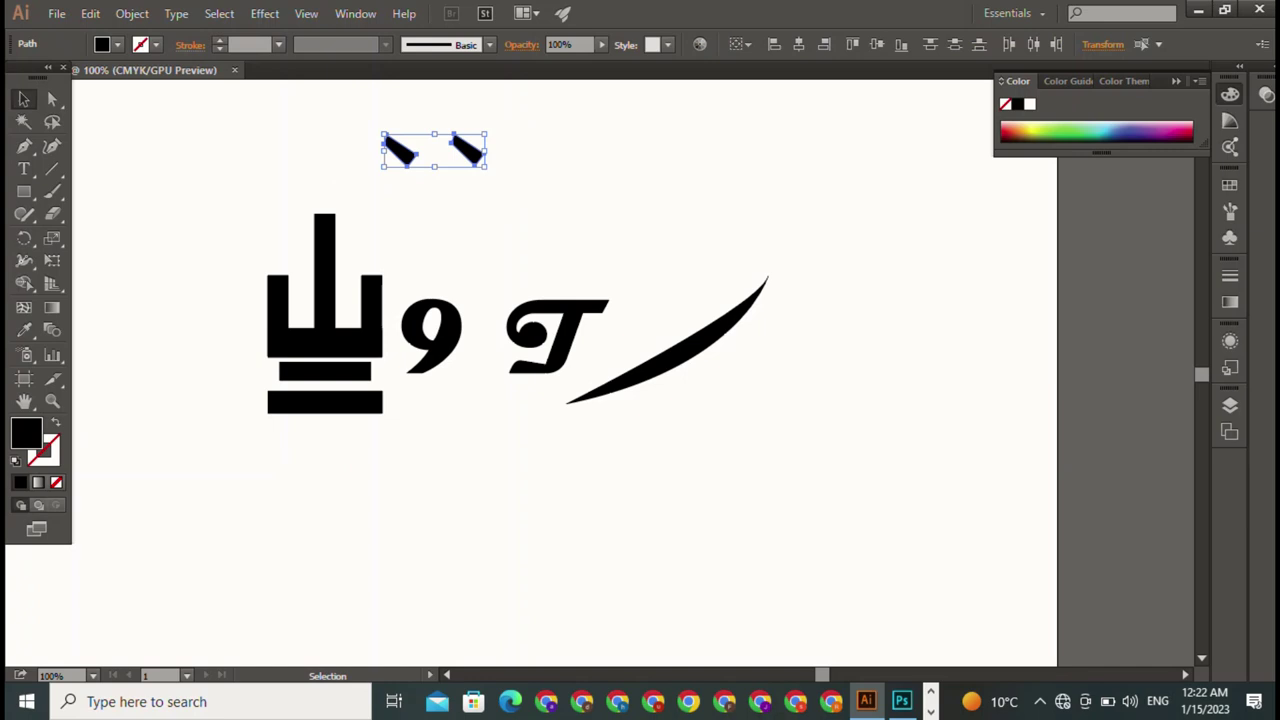
left_click(430, 200)
left_click_drag(468, 150, 436, 144)
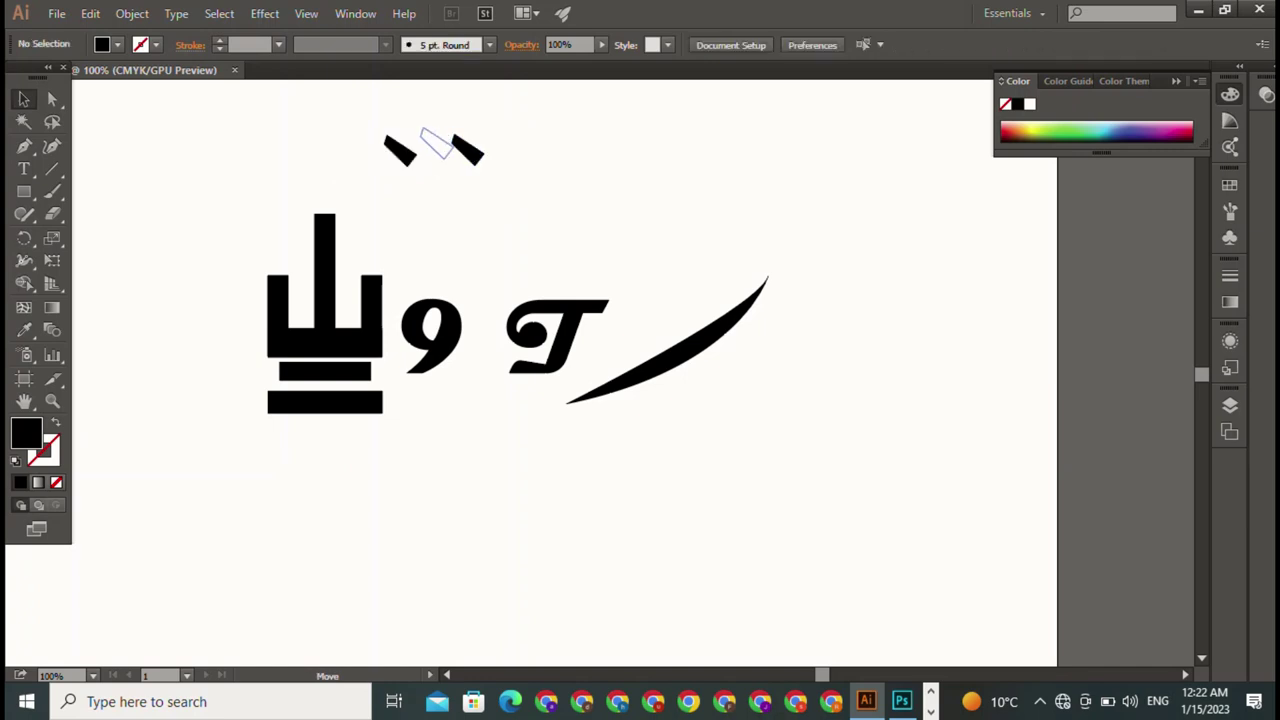
left_click_drag(360, 116, 657, 291)
key("ctrl+shift+a")
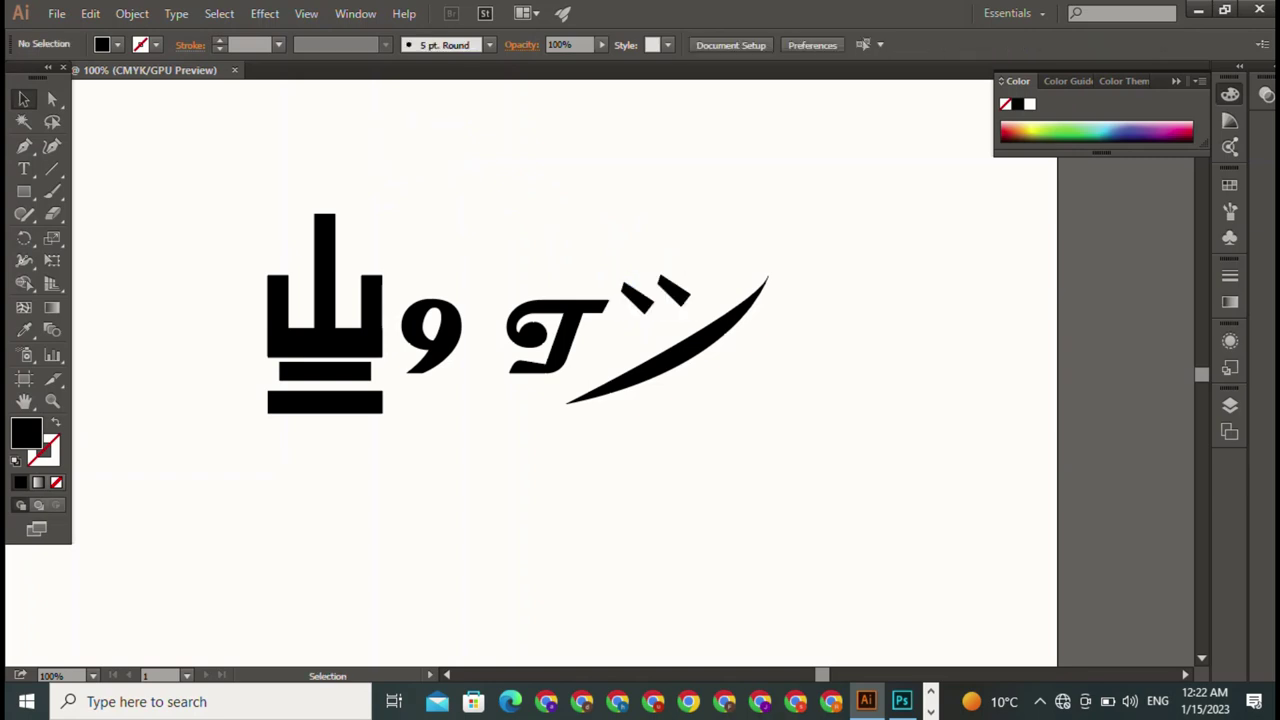
- Type 'DARK', enlarge it proportionally and place it right after the swoosh
left_click_drag(500, 350, 384, 320)
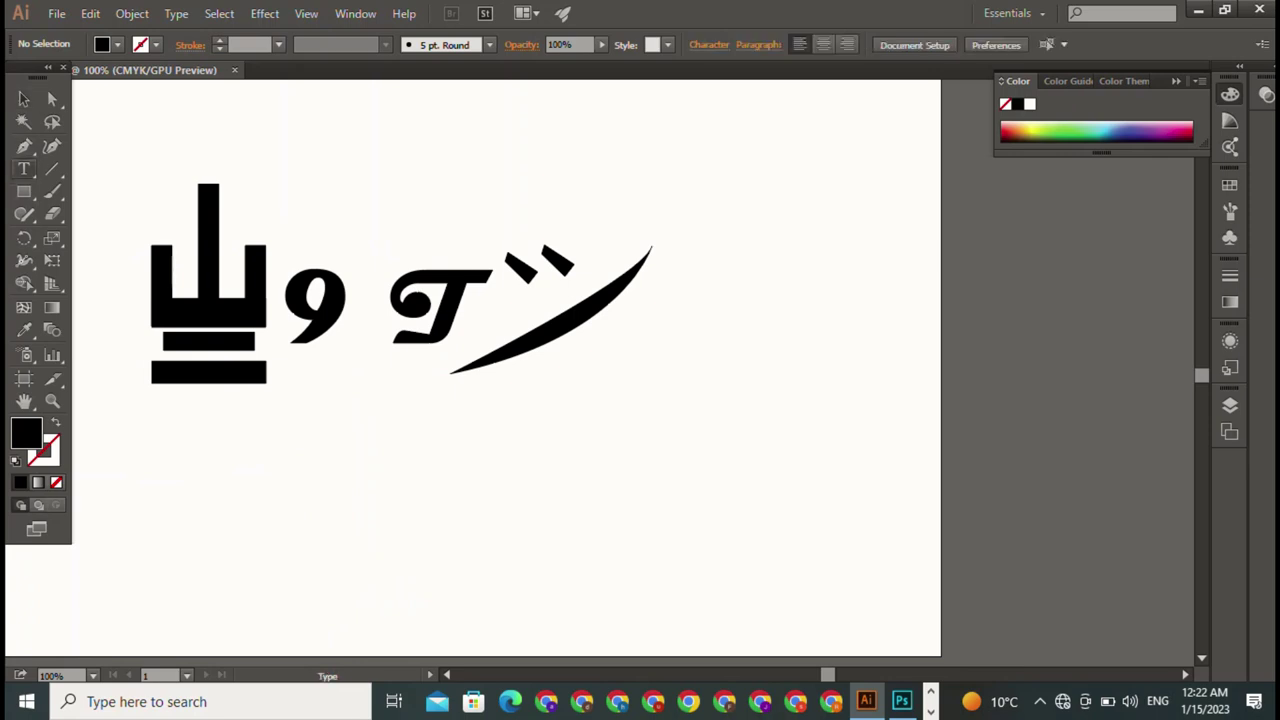
left_click(24, 169)
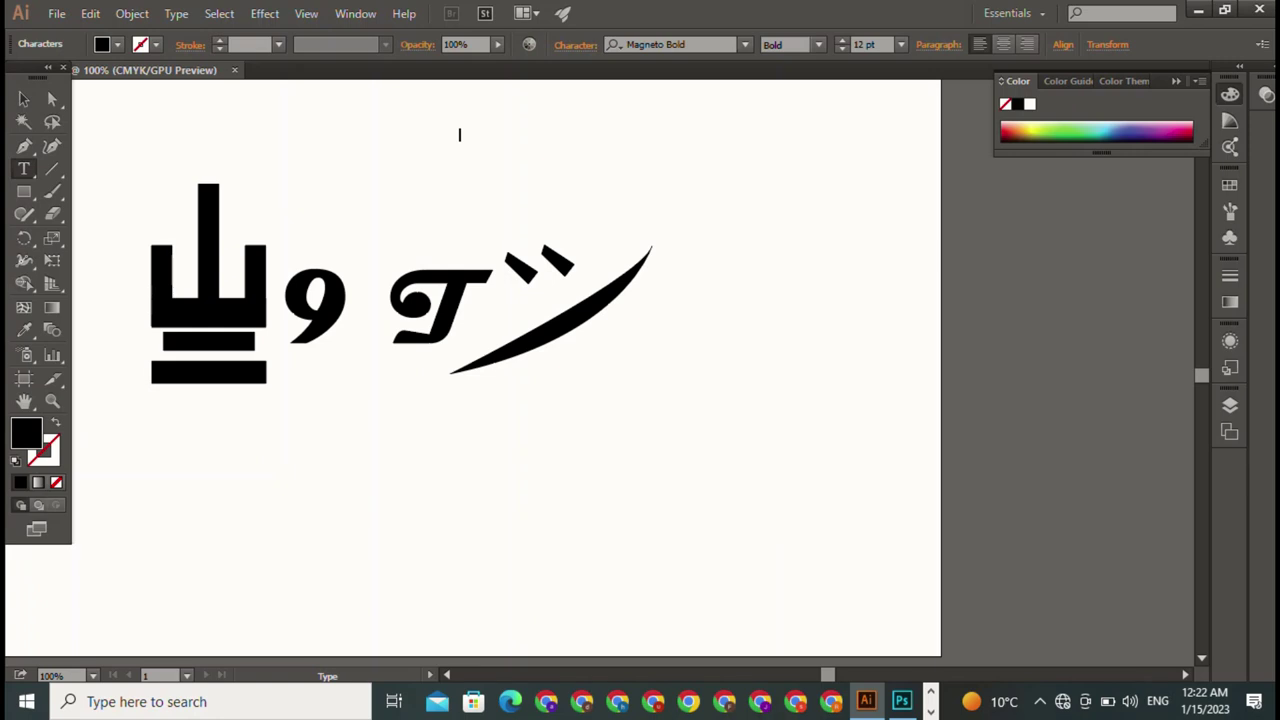
type("DAR")
type("K")
key("Escape")
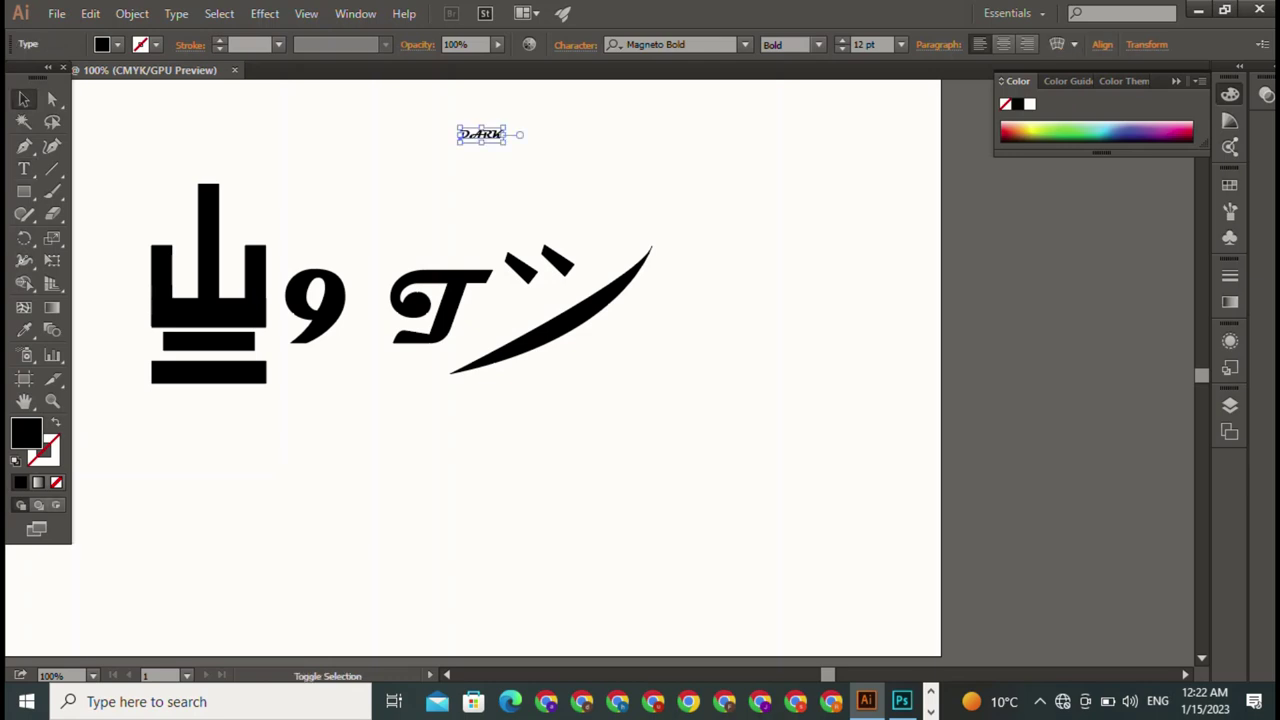
left_click_drag(505, 144, 718, 210)
mouse_move(460, 189)
left_mouse_down()
mouse_move(661, 356)
mouse_move(646, 338)
left_mouse_up()
key("ctrl+shift+a")
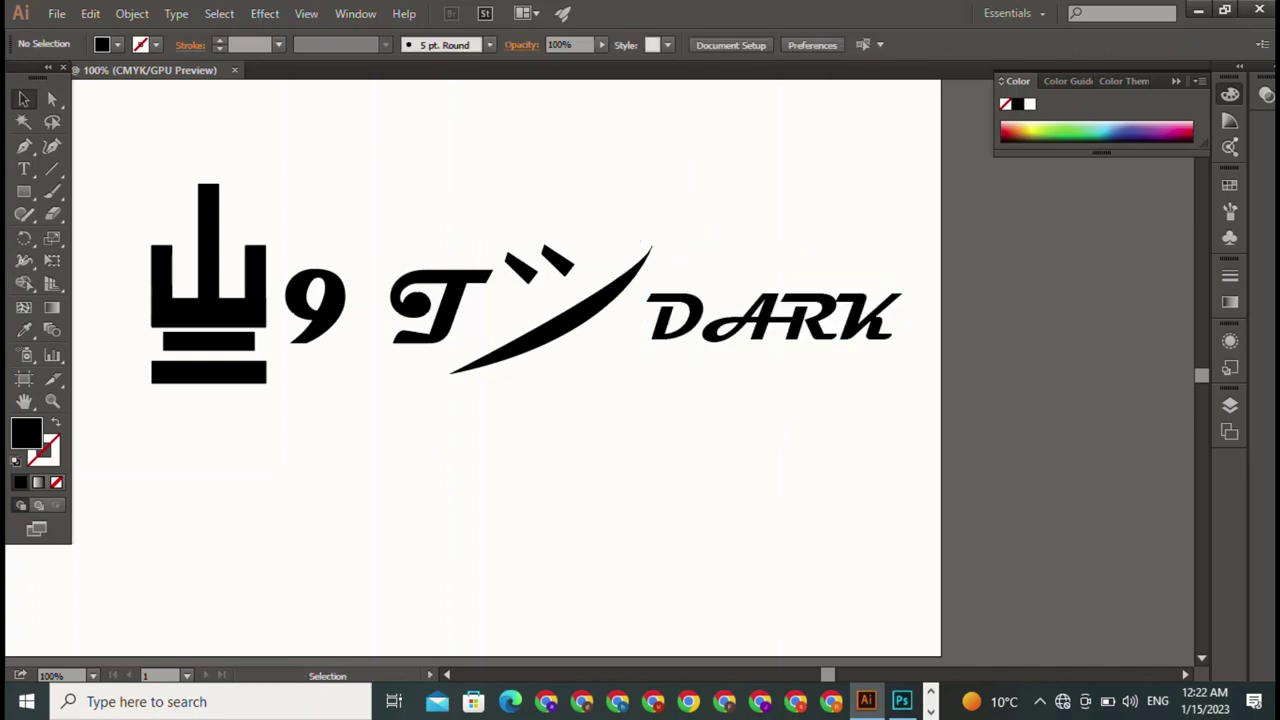
- Duplicate the left trident icon to the right of DARK, then select all the artwork
left_click_drag(146, 170, 268, 395)
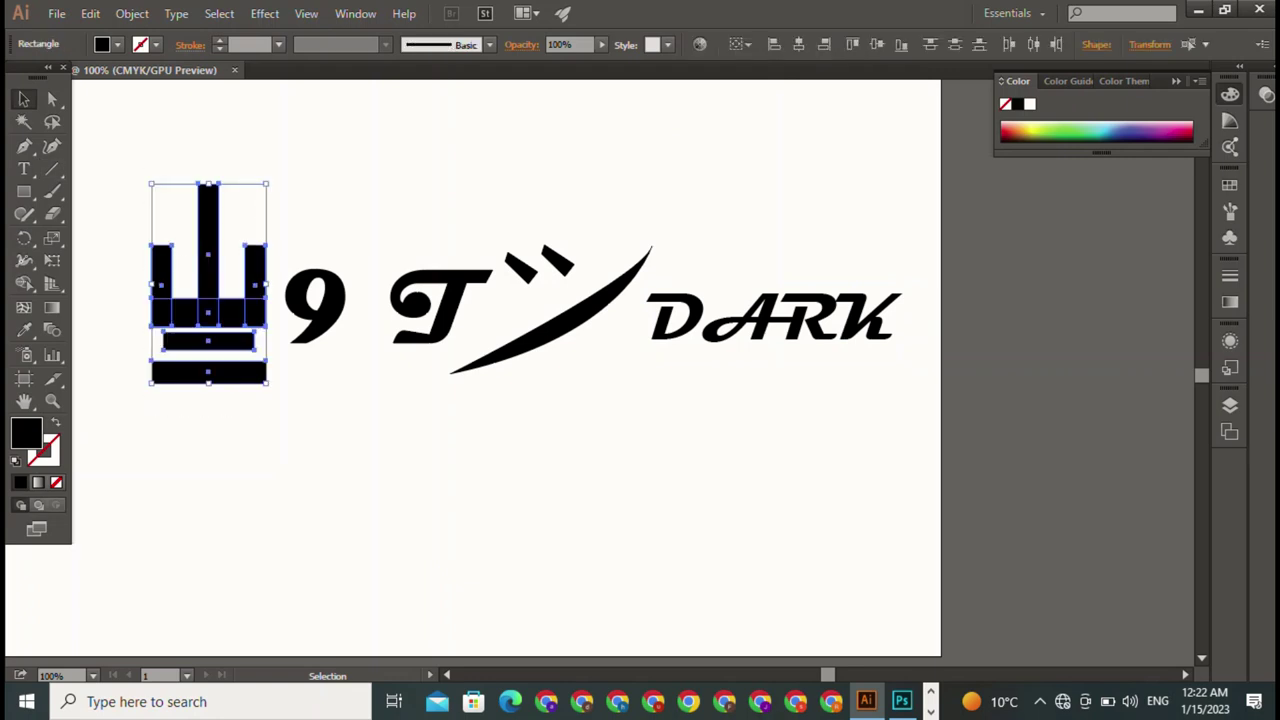
mouse_move(208, 283)
left_mouse_down()
mouse_move(580, 488)
mouse_move(987, 280)
left_mouse_up()
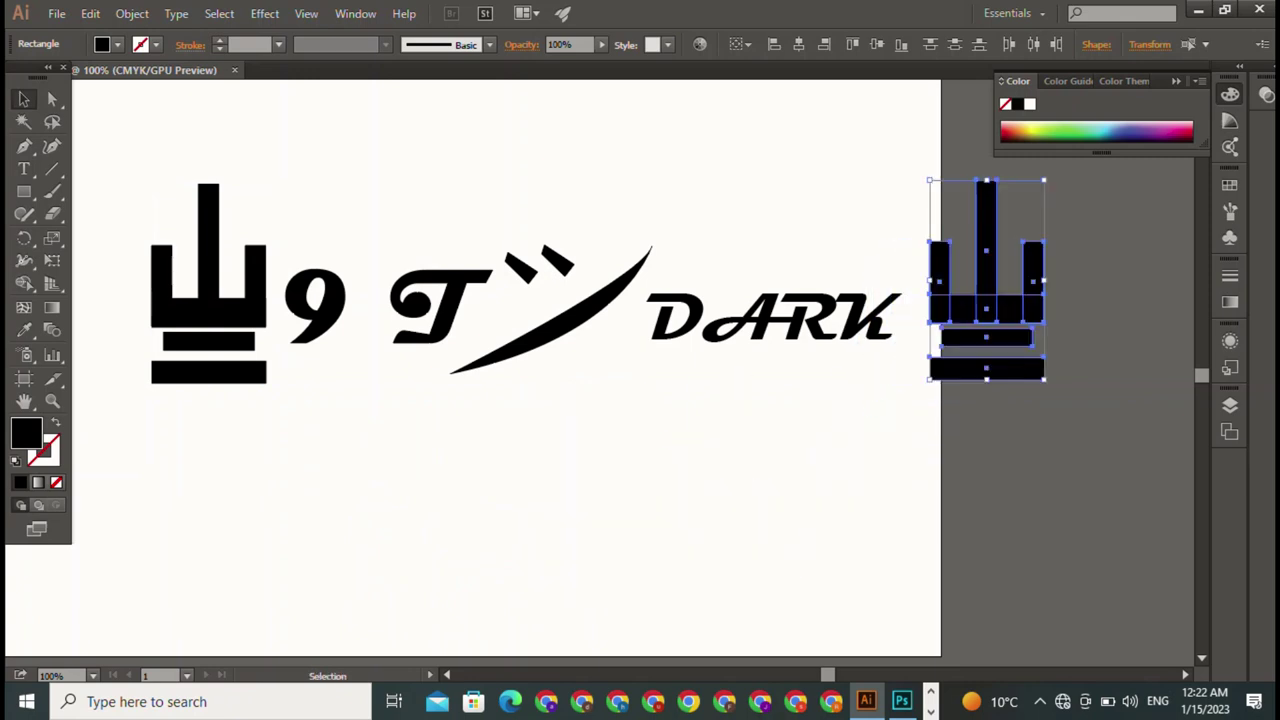
left_click_drag(148, 150, 940, 410)
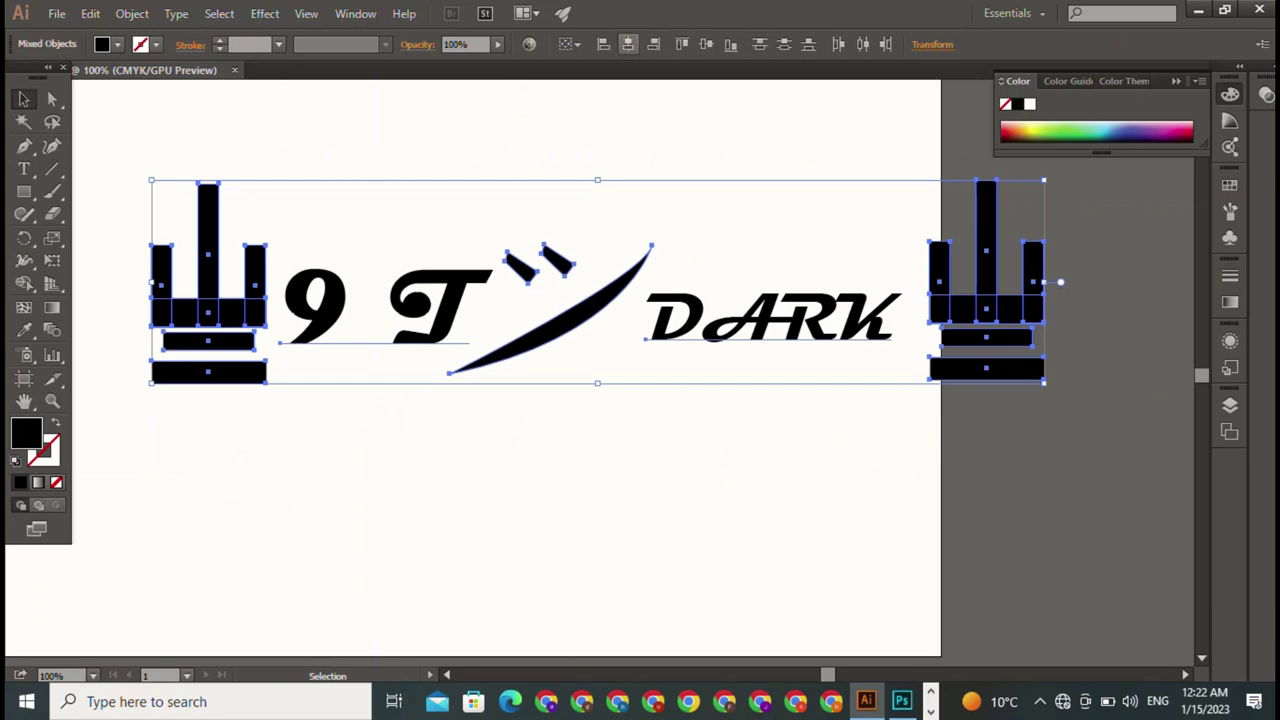
left_click(628, 44)
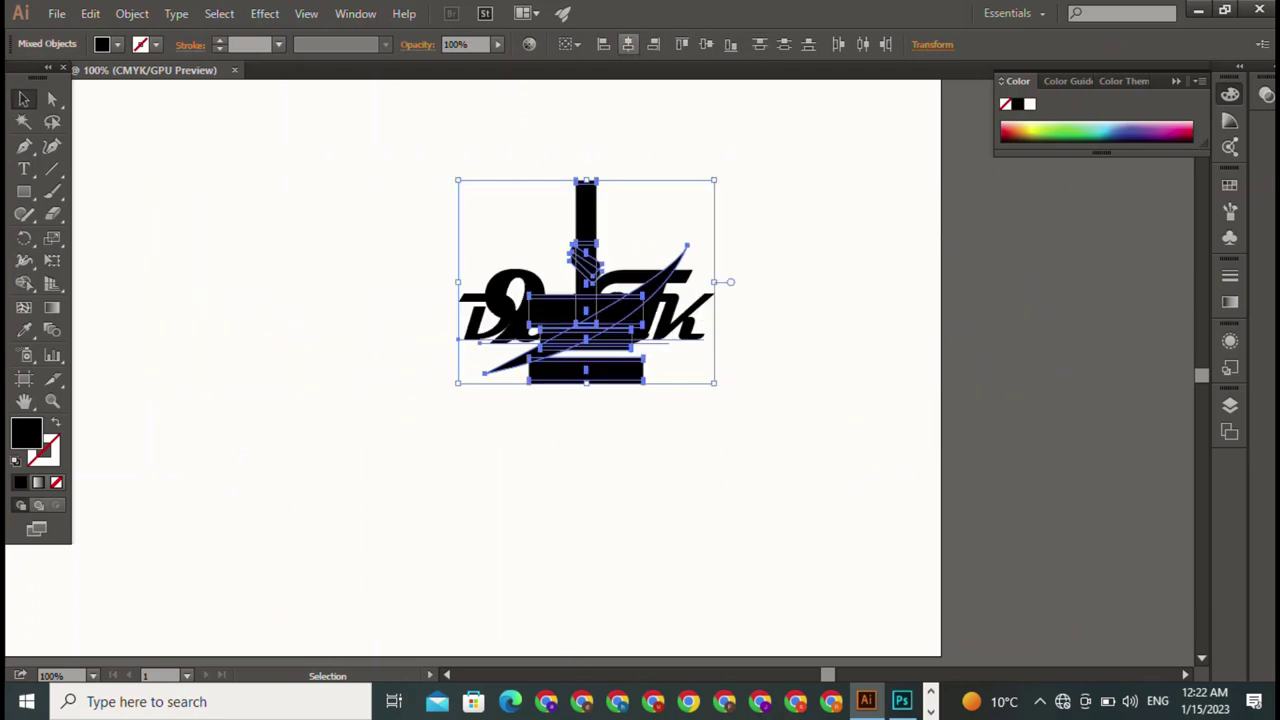
left_click(604, 44)
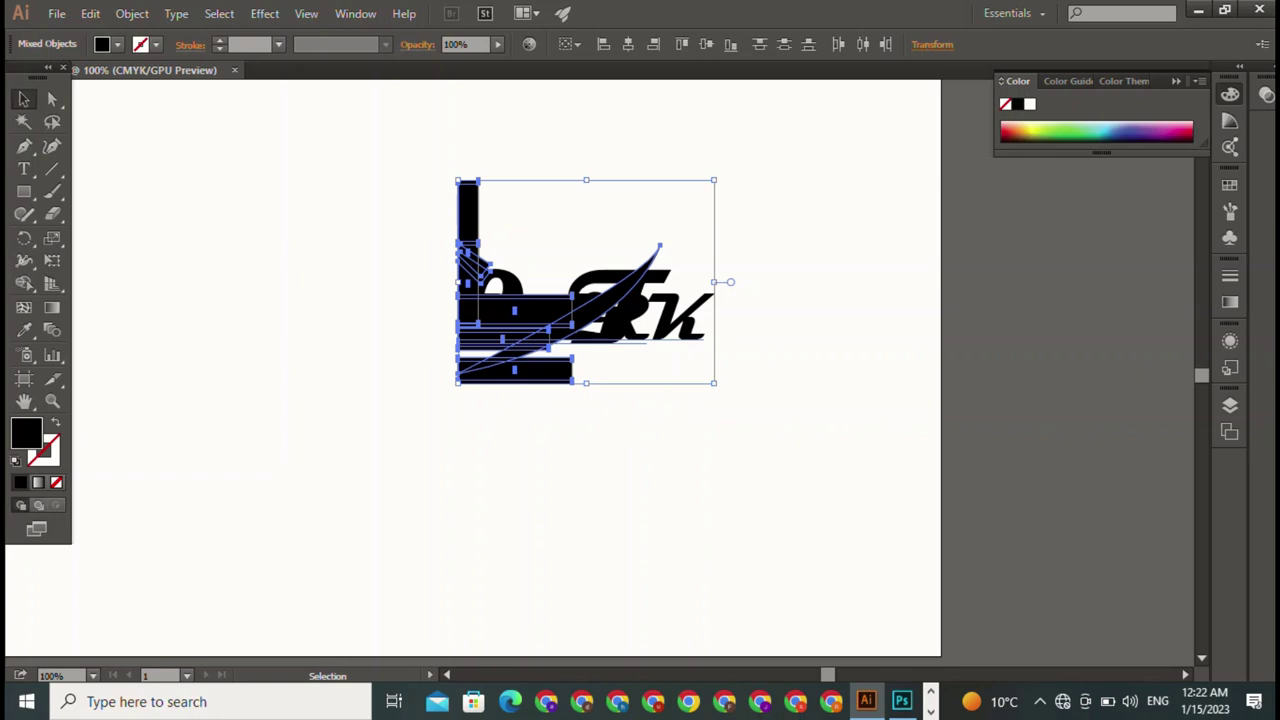
left_click(682, 44)
left_click(706, 44)
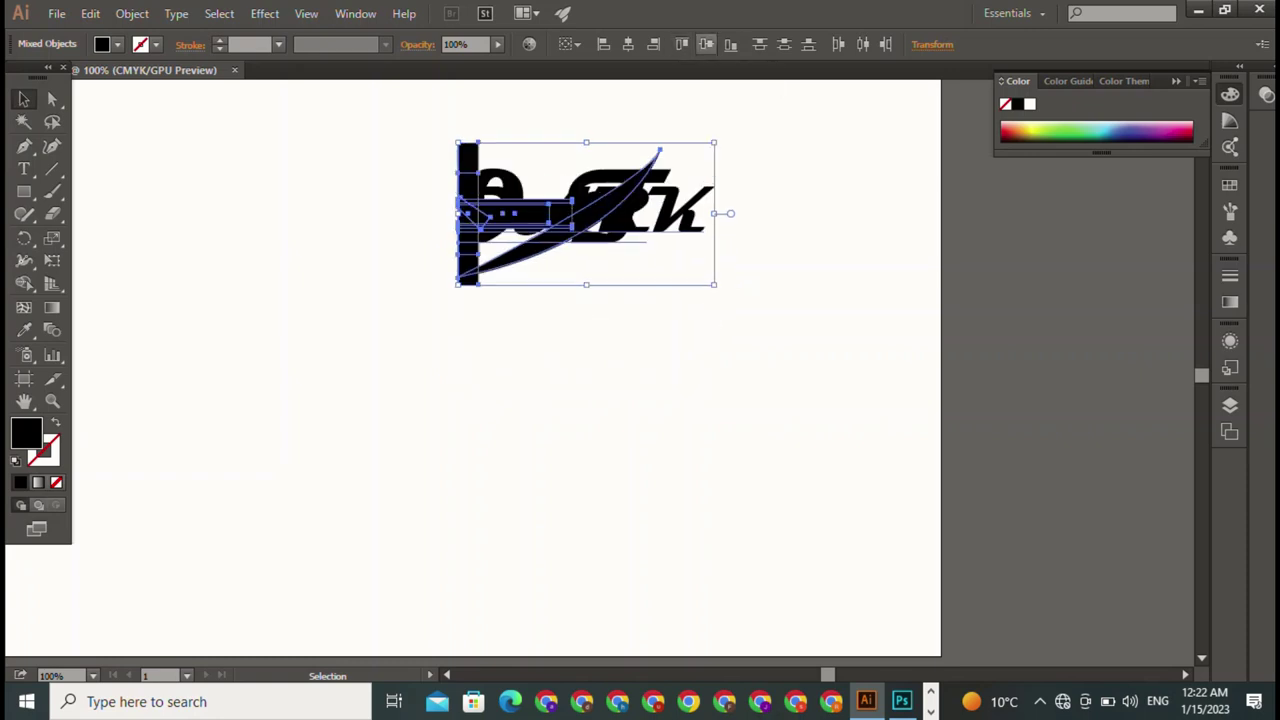
left_click(759, 44)
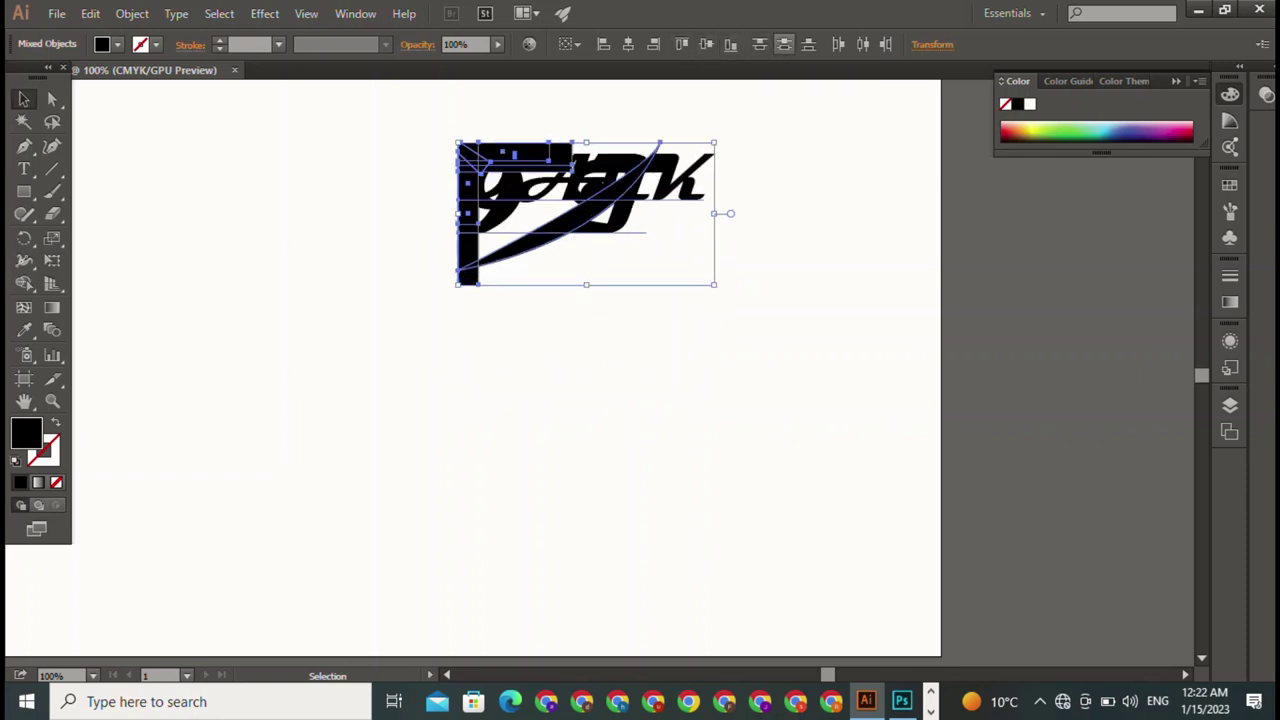
left_click(809, 44)
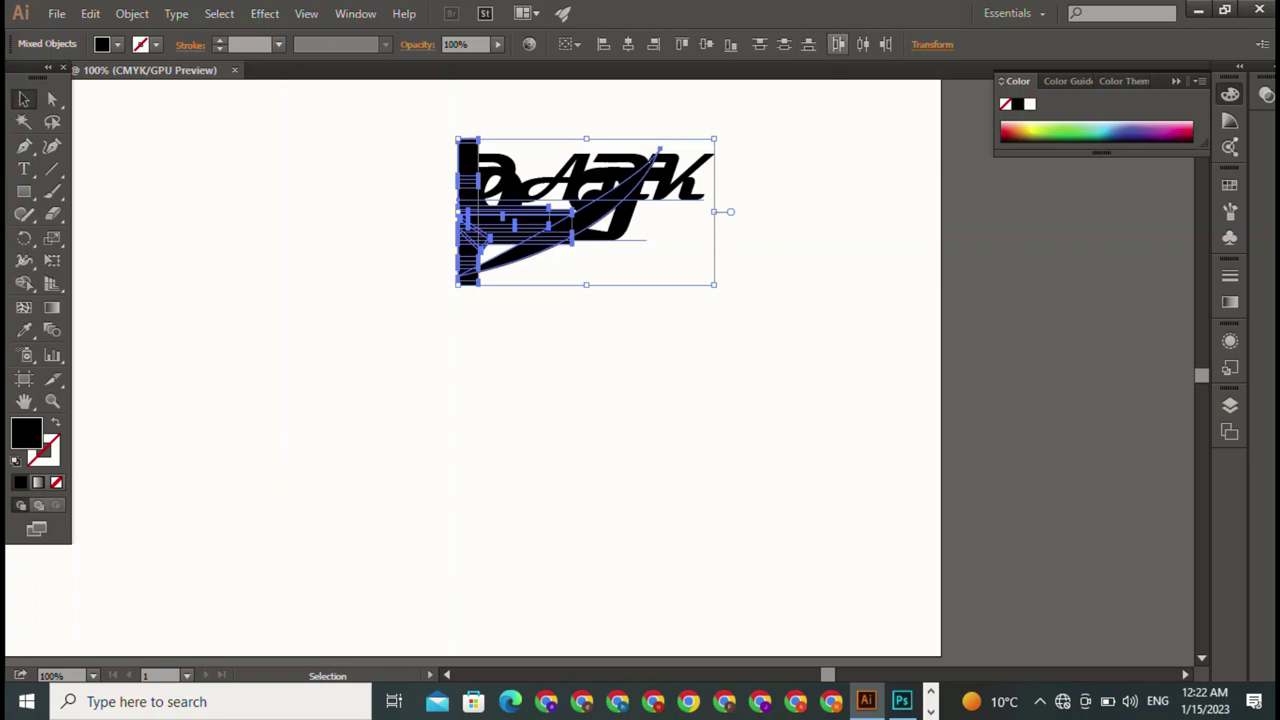
left_click(862, 44)
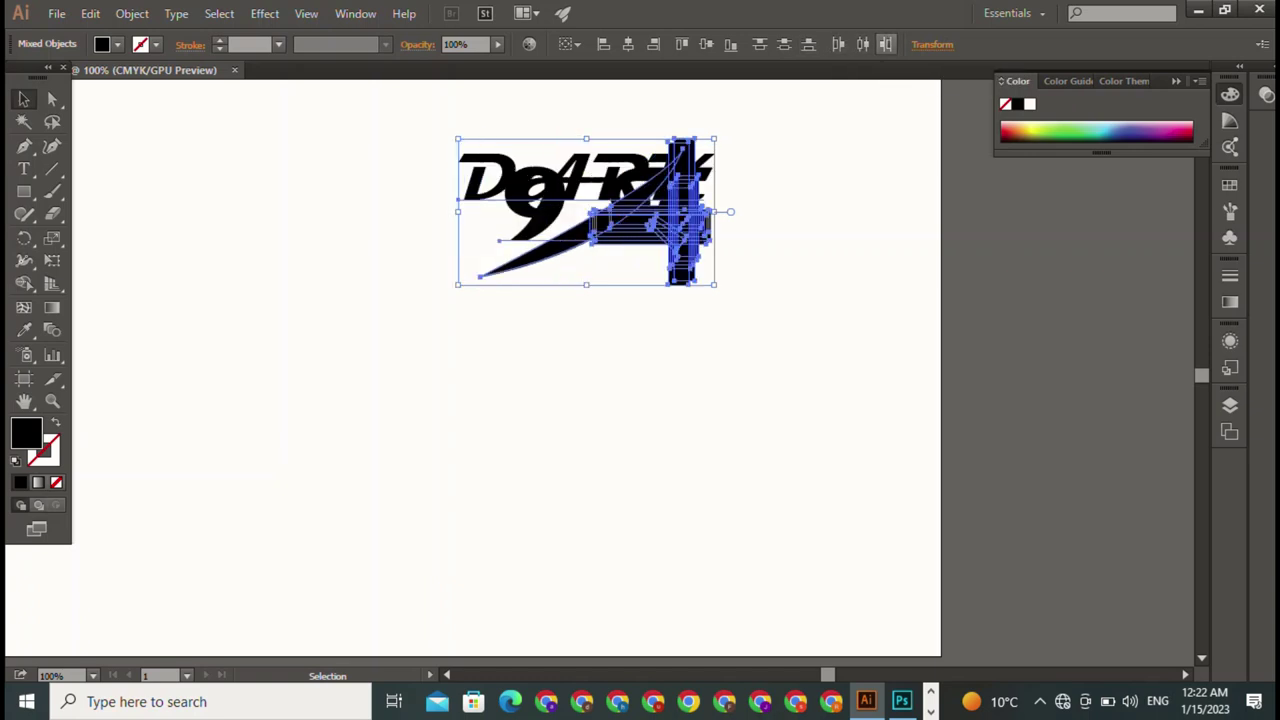
left_click(706, 44)
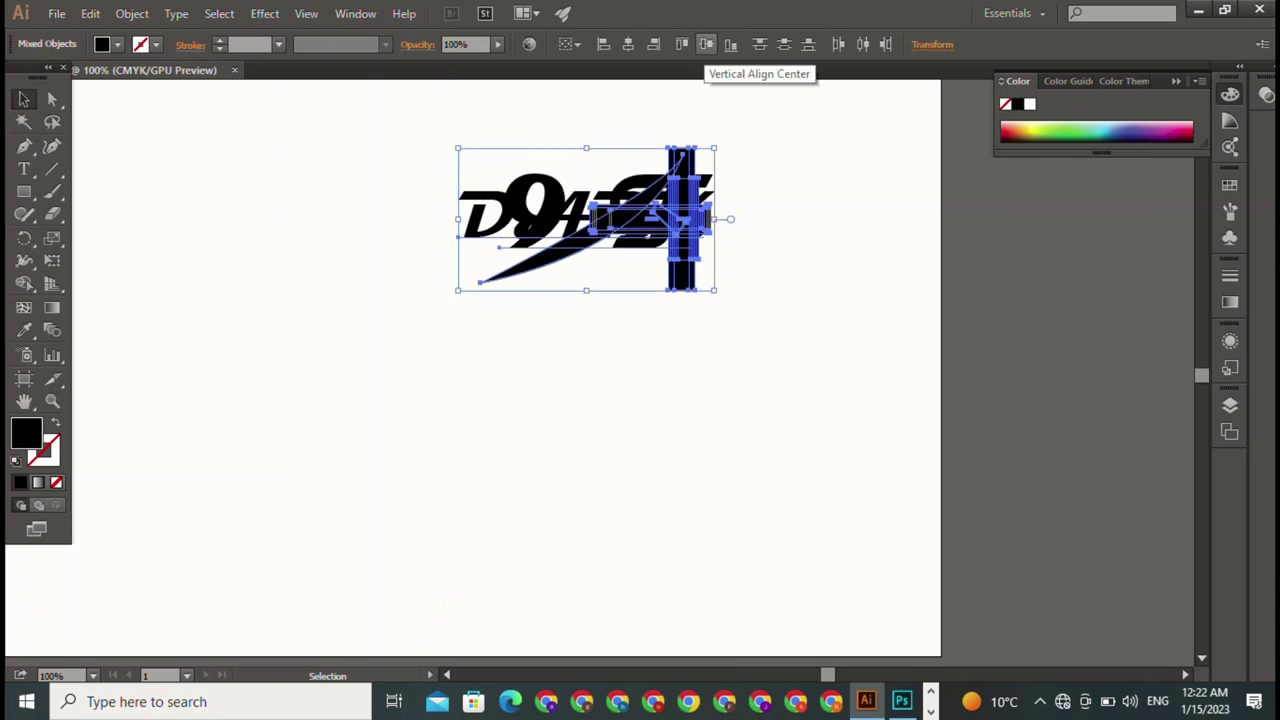
key("ctrl+z")
key("ctrl+z")
key("ctrl+z")
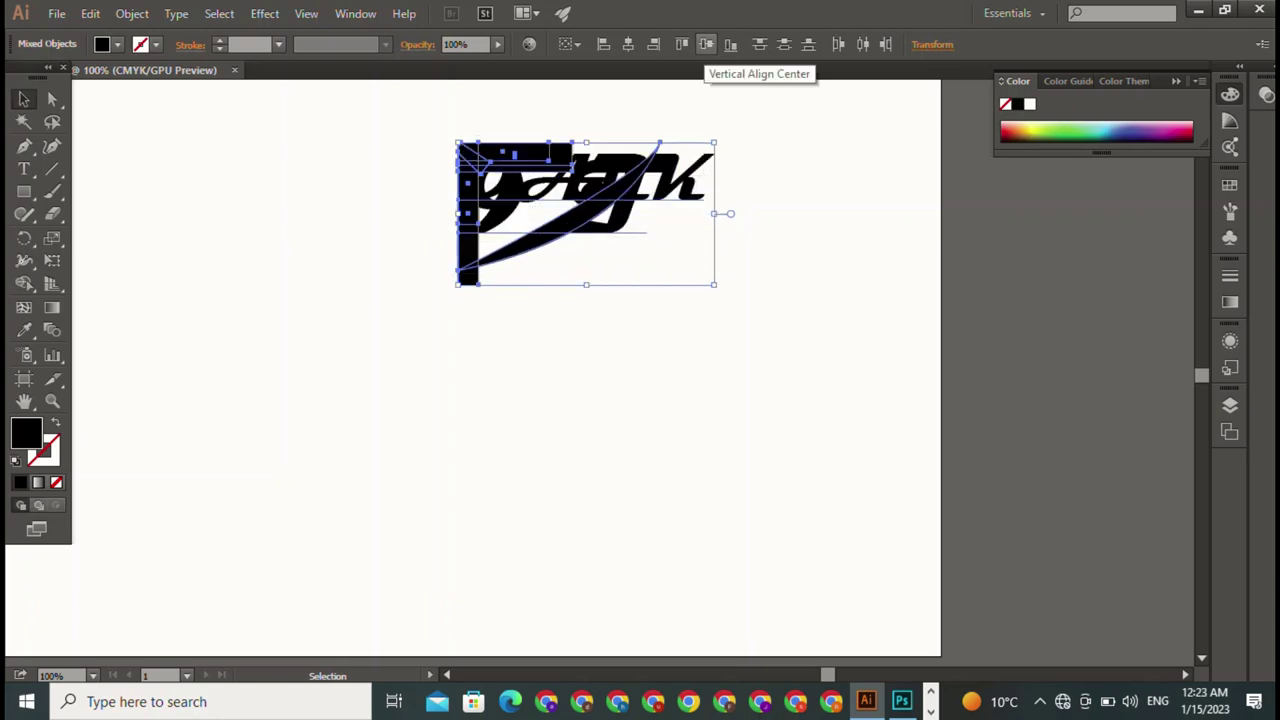
key("ctrl+z")
key("ctrl+z")
key("ctrl+z")
key("ctrl+z")
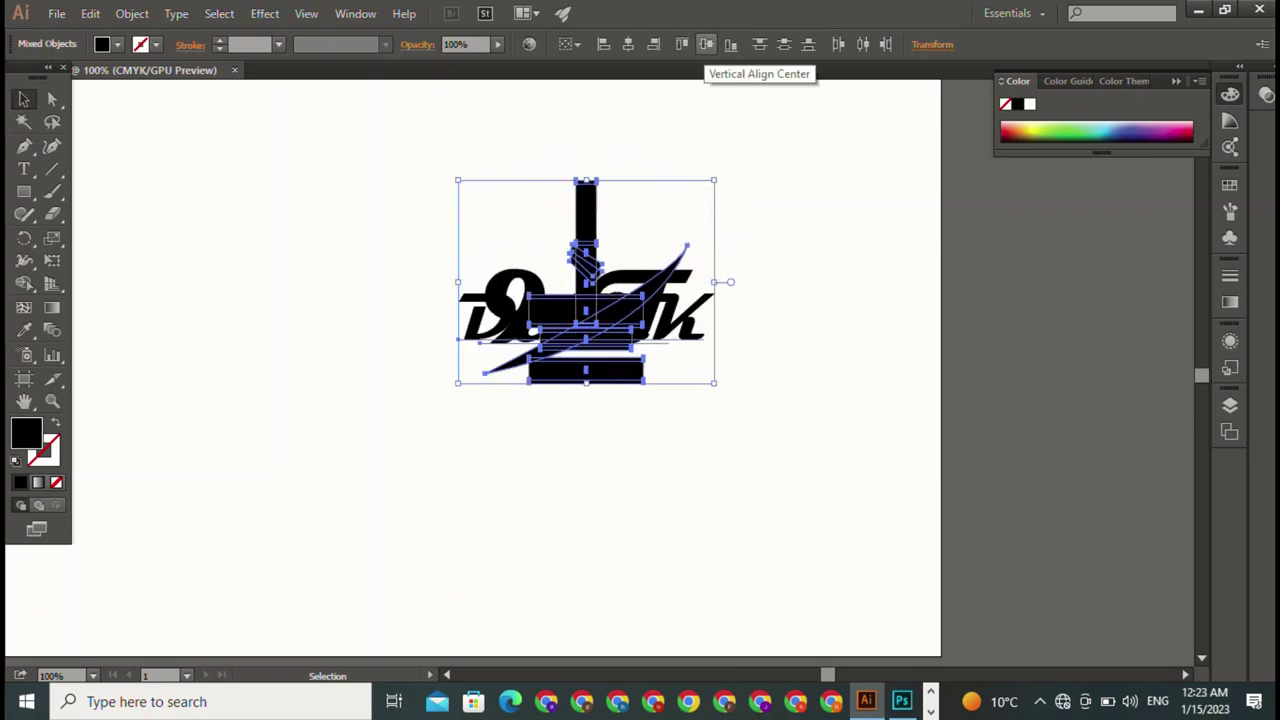
key("ctrl+z")
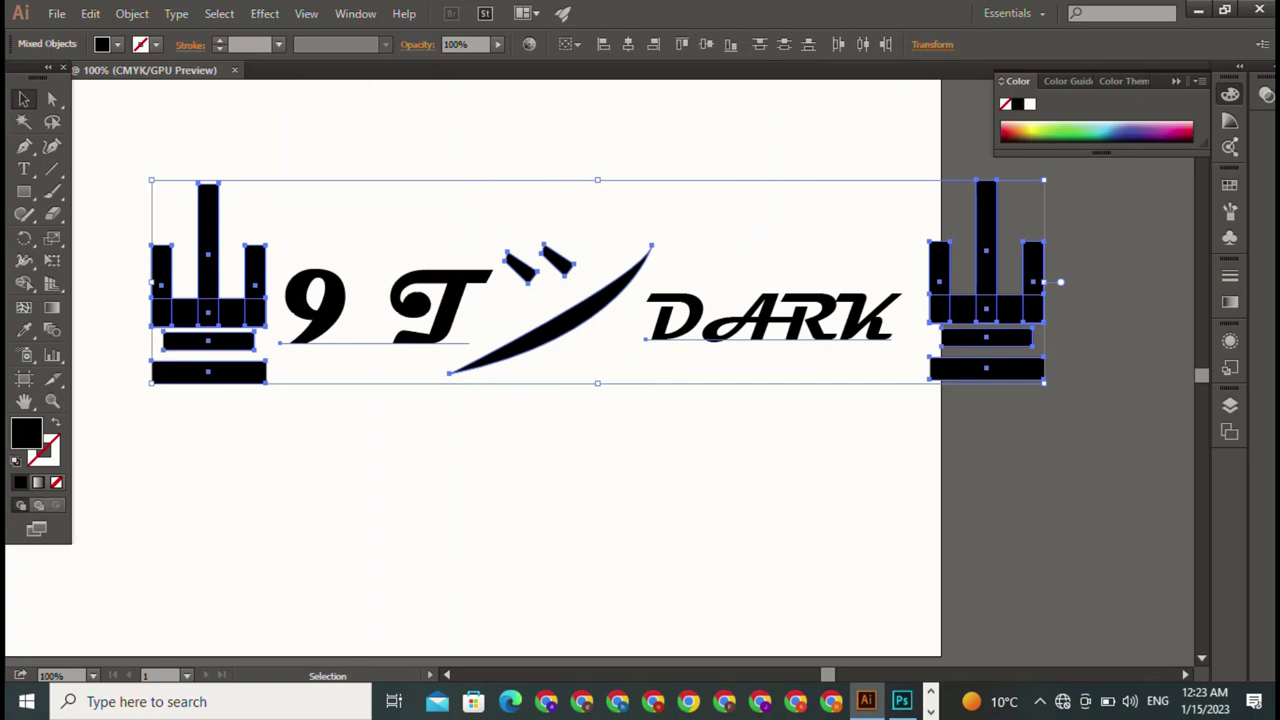
key("ctrl+shift+a")
- Pan the view to bring the entire logo into sight
left_click_drag(136, 183, 1130, 418)
key("ctrl+shift+a")
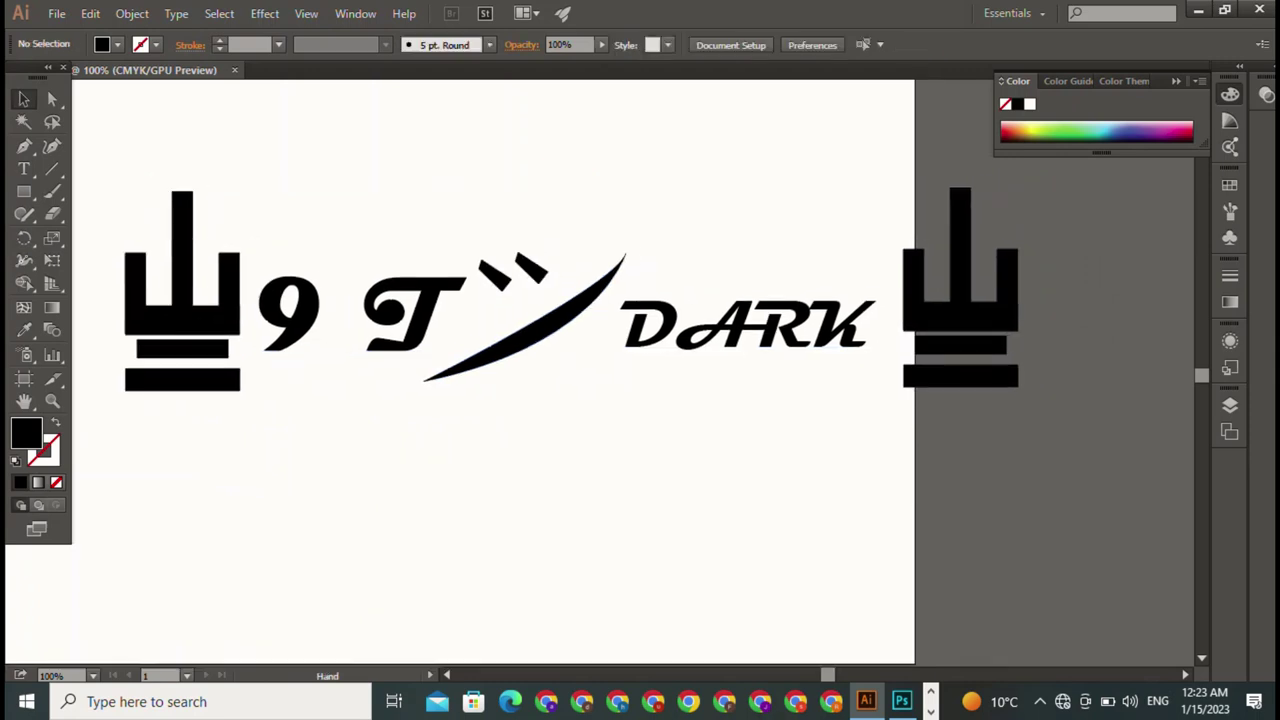
left_click_drag(600, 400, 833, 450)
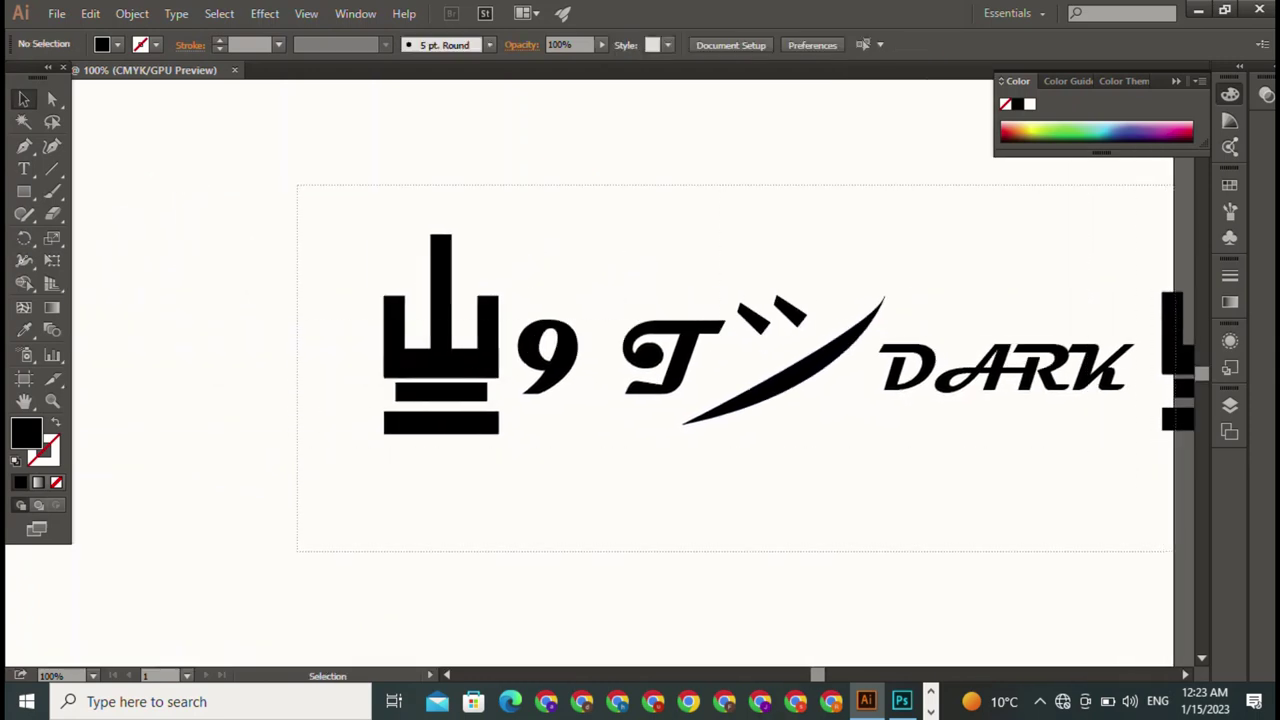
key("ctrl+a")
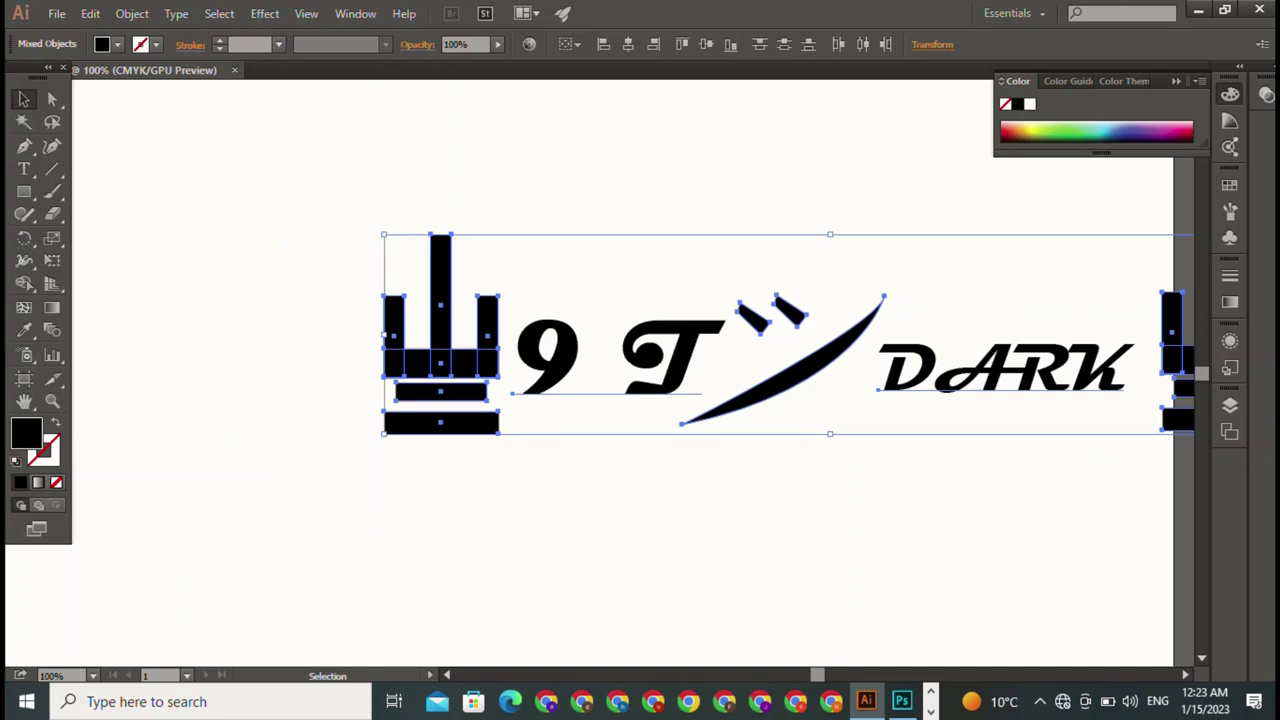
key("ctrl+shift+a")
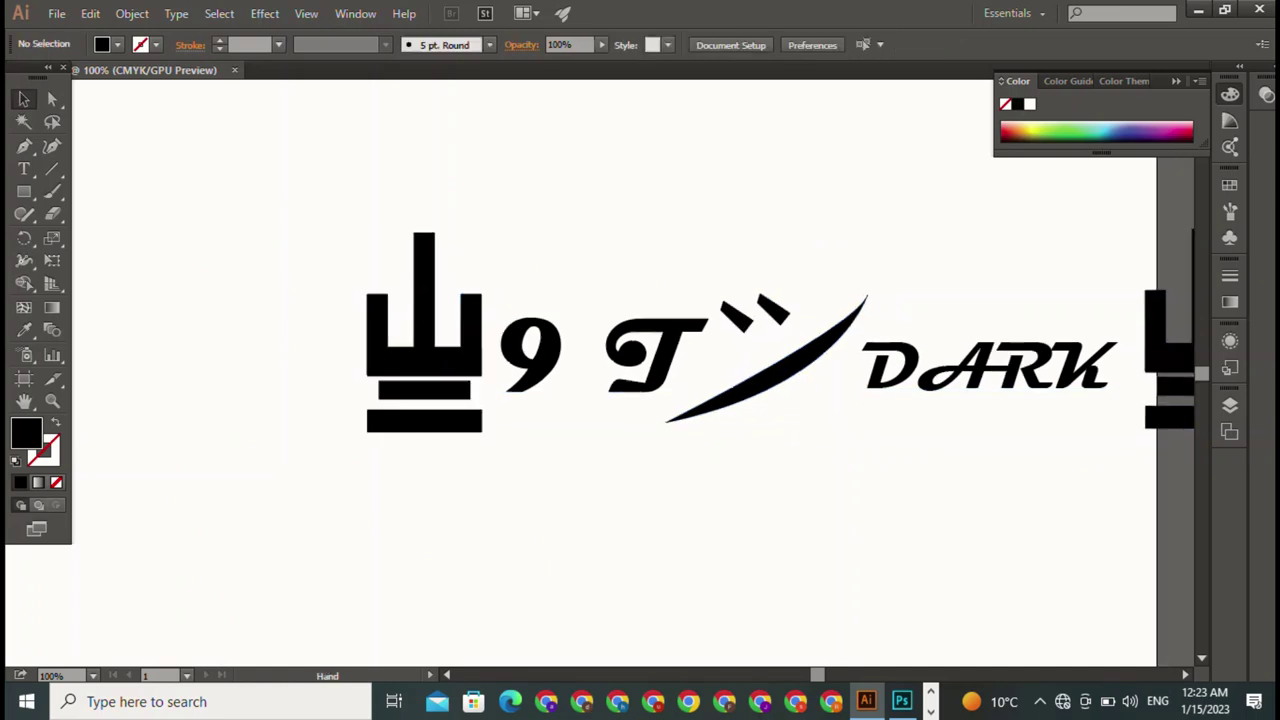
scroll(640, 360, "right", 5)
key("p")
key("v")
- Scale the whole logo down proportionally and move it toward the artboard centre
left_click_drag(172, 192, 975, 540)
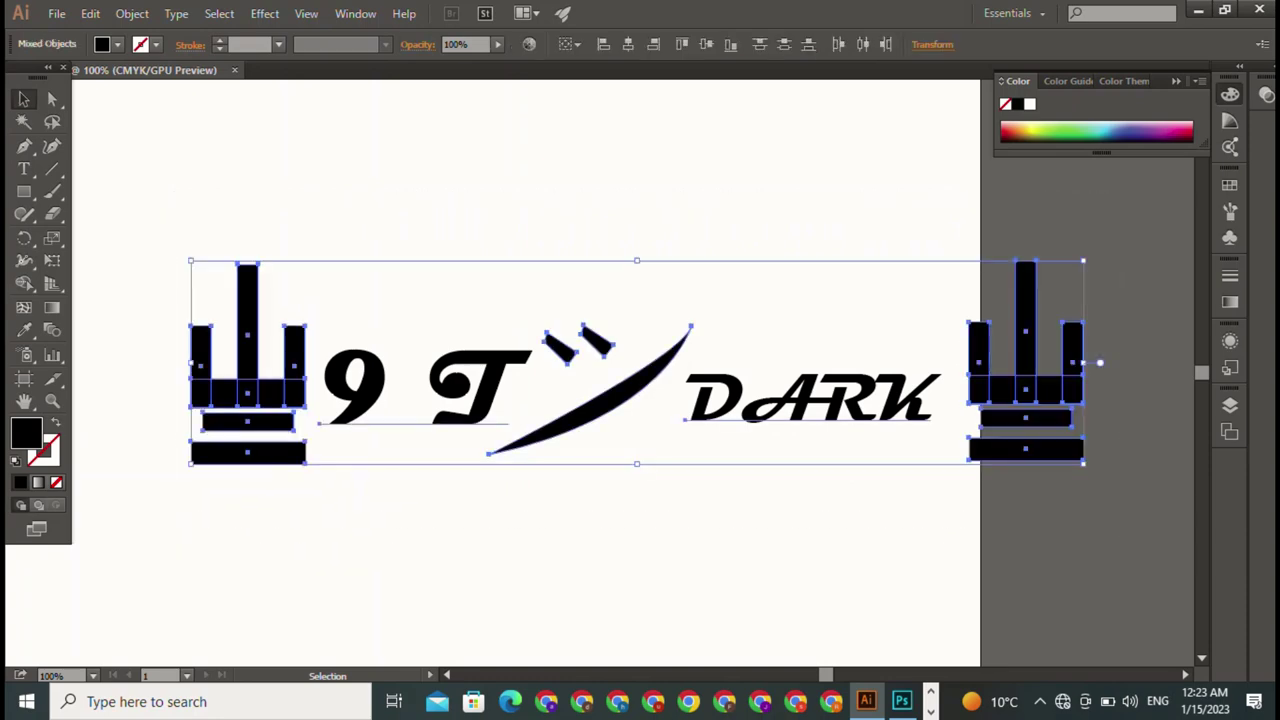
left_click_drag(1083, 261, 368, 424)
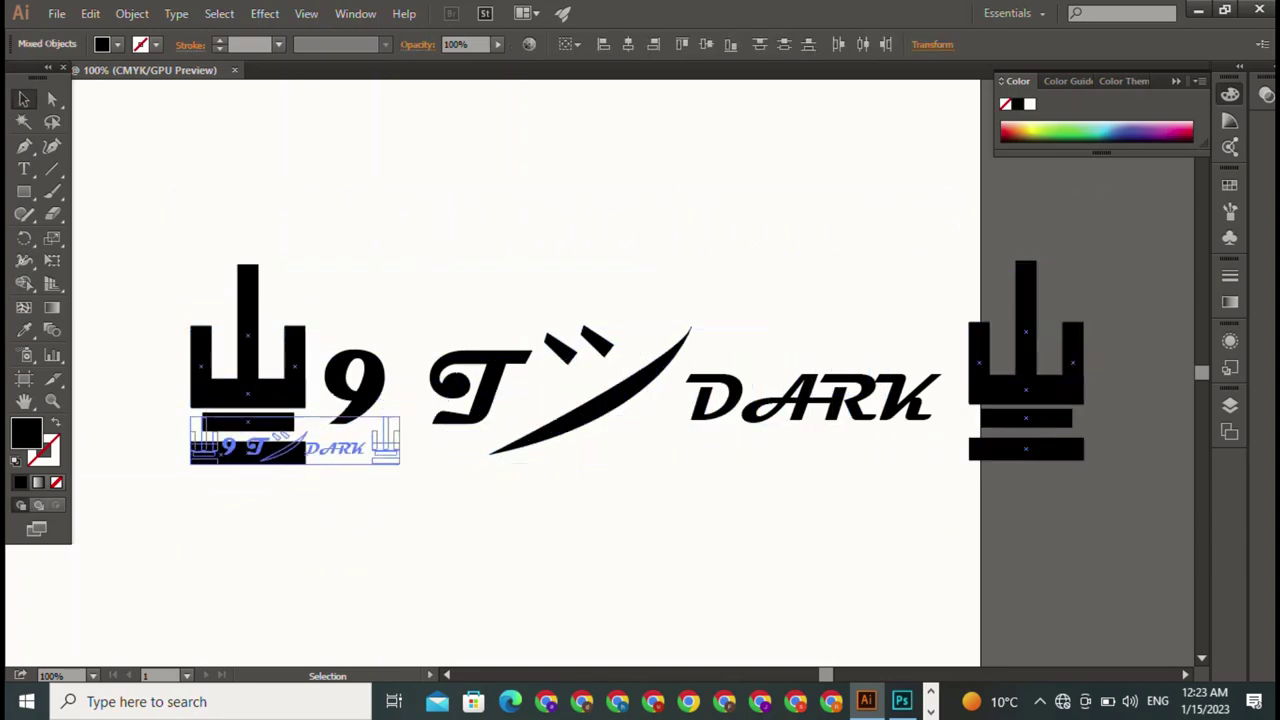
left_click_drag(278, 444, 650, 325)
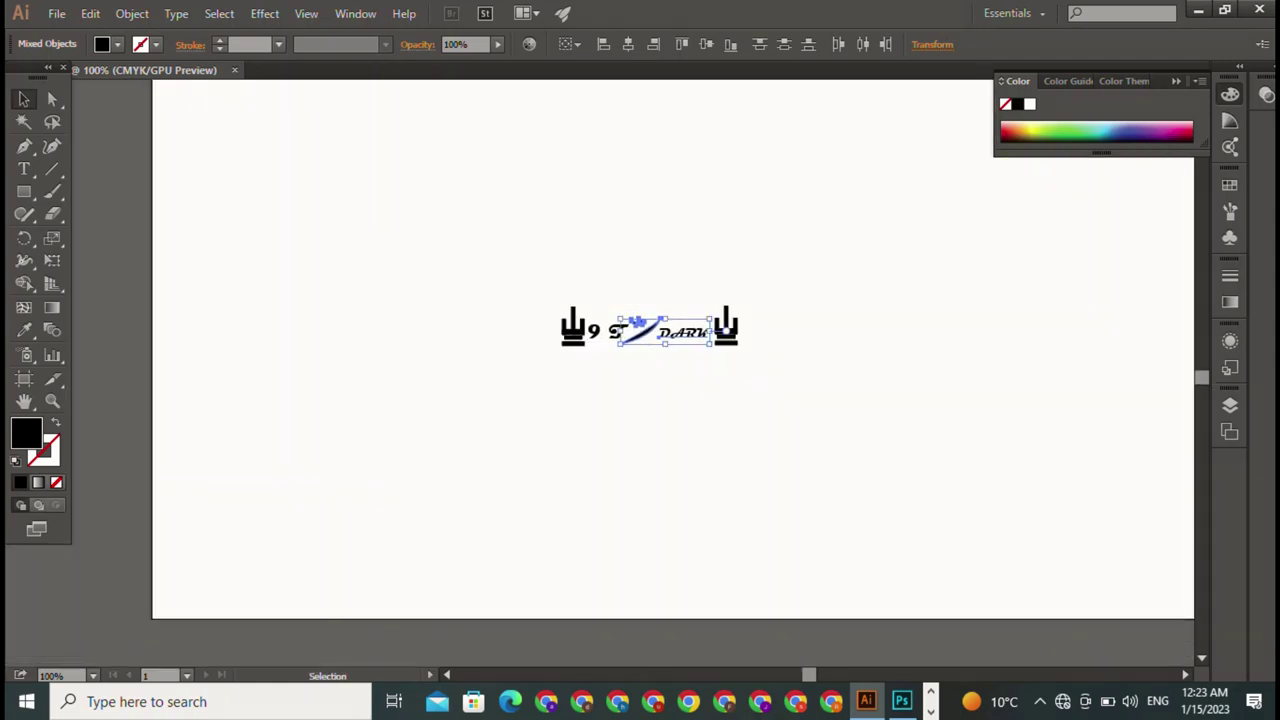
left_click_drag(505, 421, 842, 266)
left_click_drag(648, 330, 779, 183)
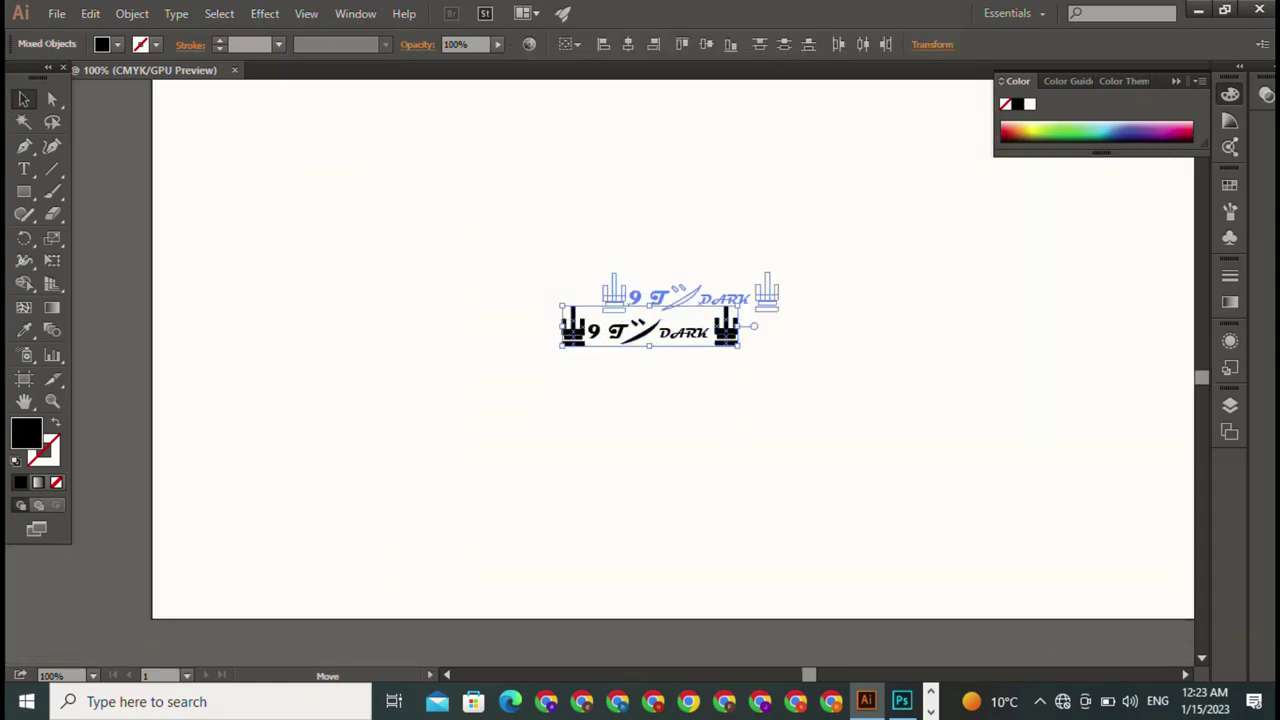
key("ctrl+z")
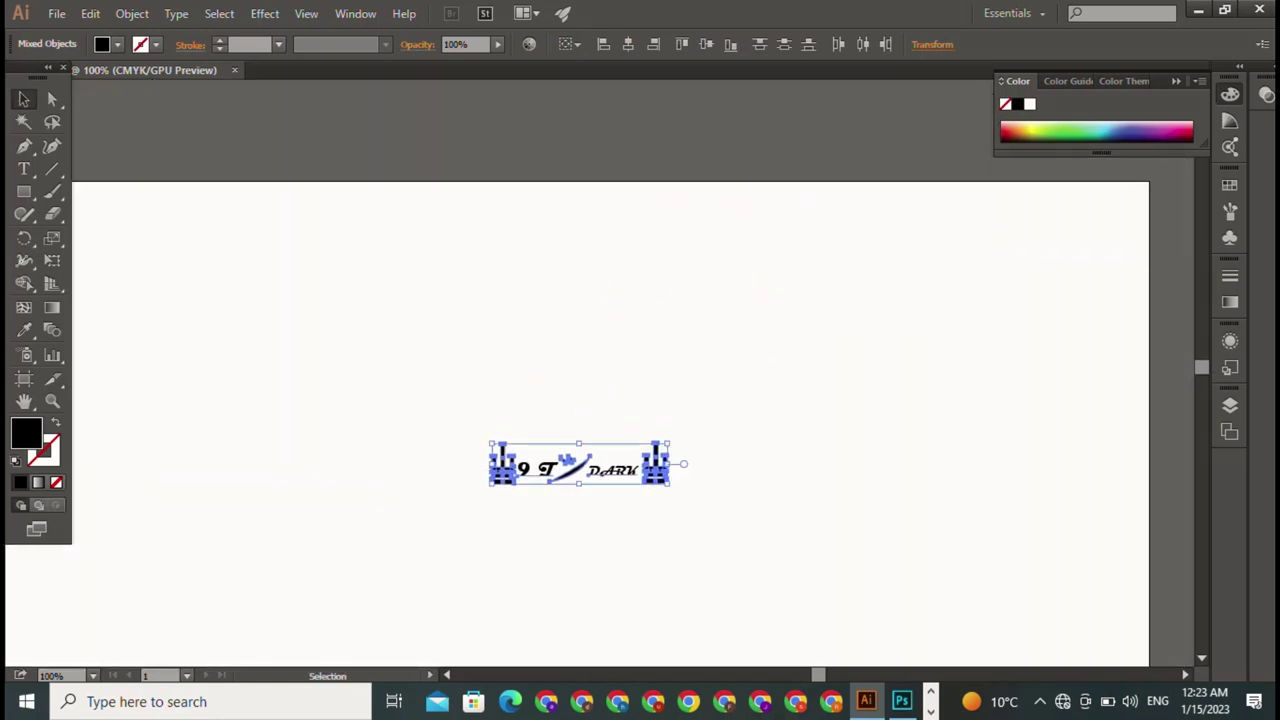
key("ctrl+z")
key("ctrl+z")
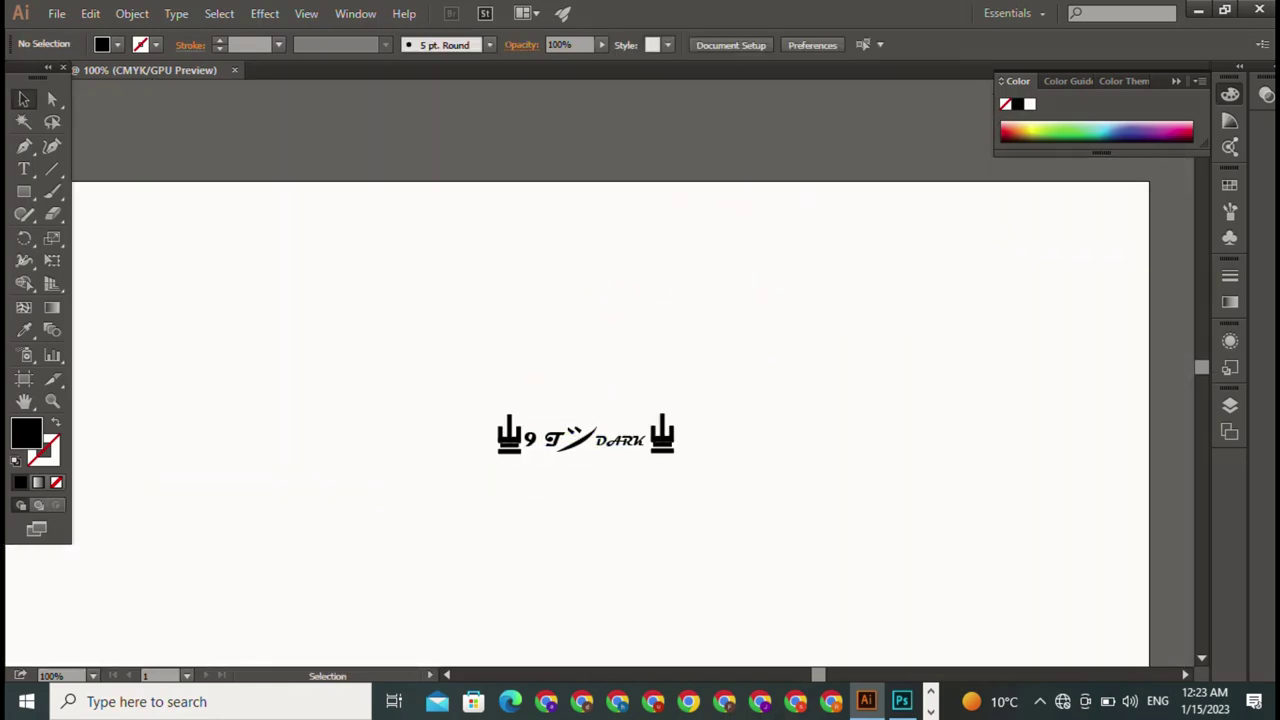